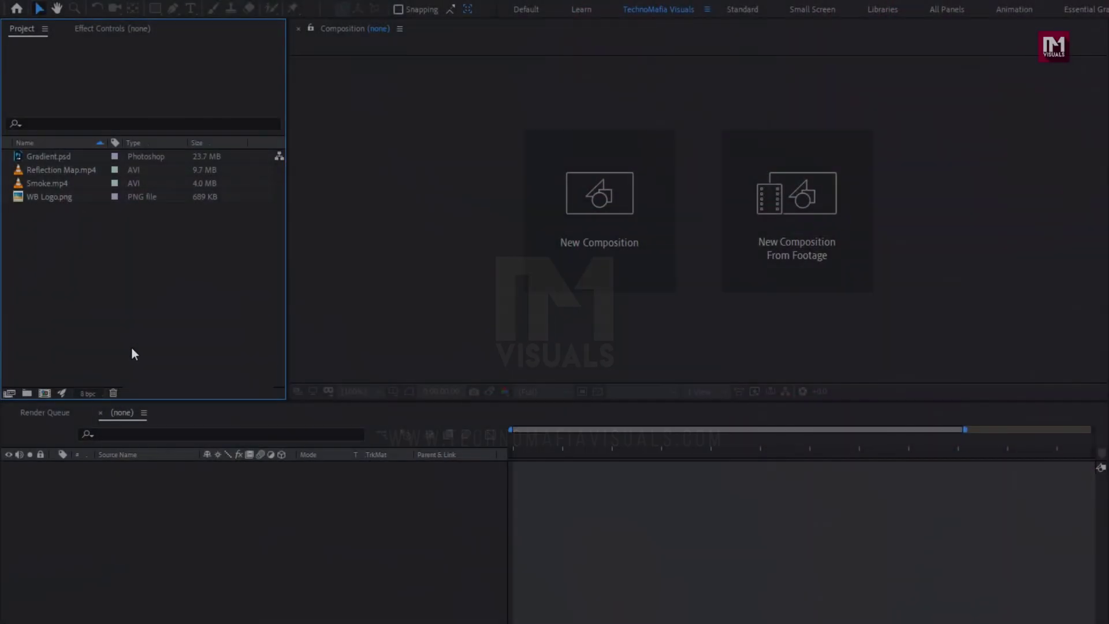
left_click(50, 157)
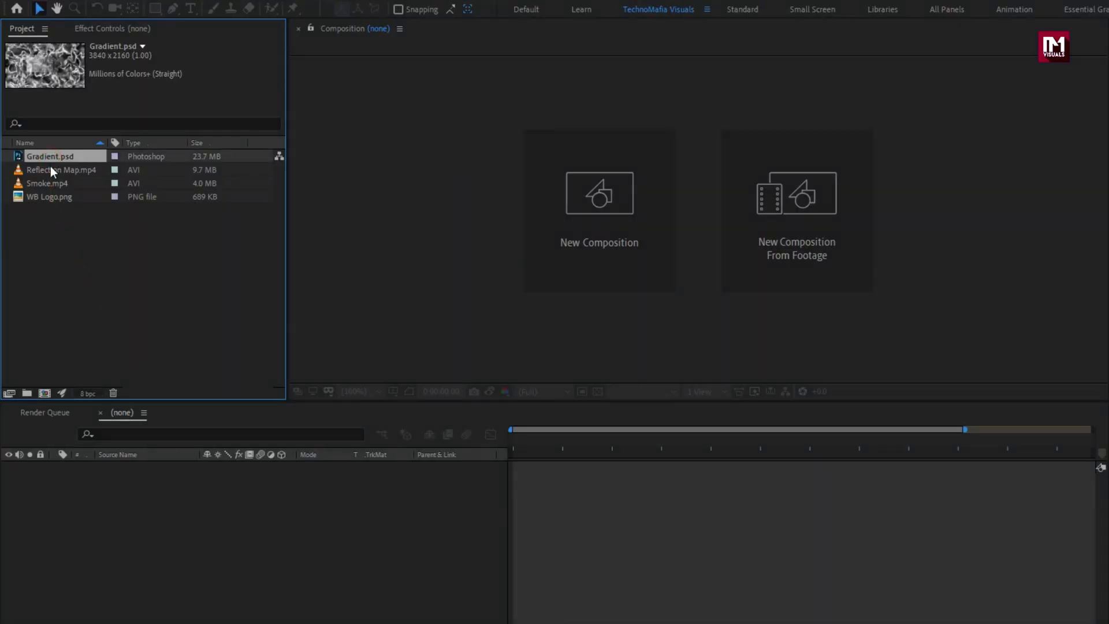
left_click(51, 169)
left_click(54, 183)
left_click(54, 195)
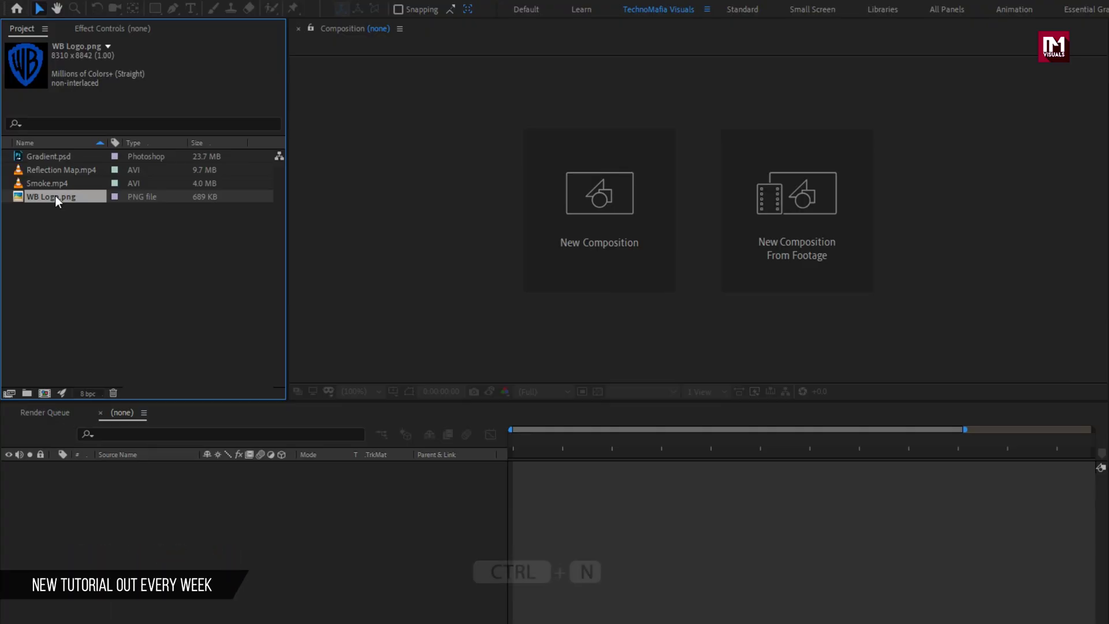
Make a new 1080p 30 fps comp named Logo_reveal with a 0:00:06:00 duration.
key("ctrl+n")
type("L")
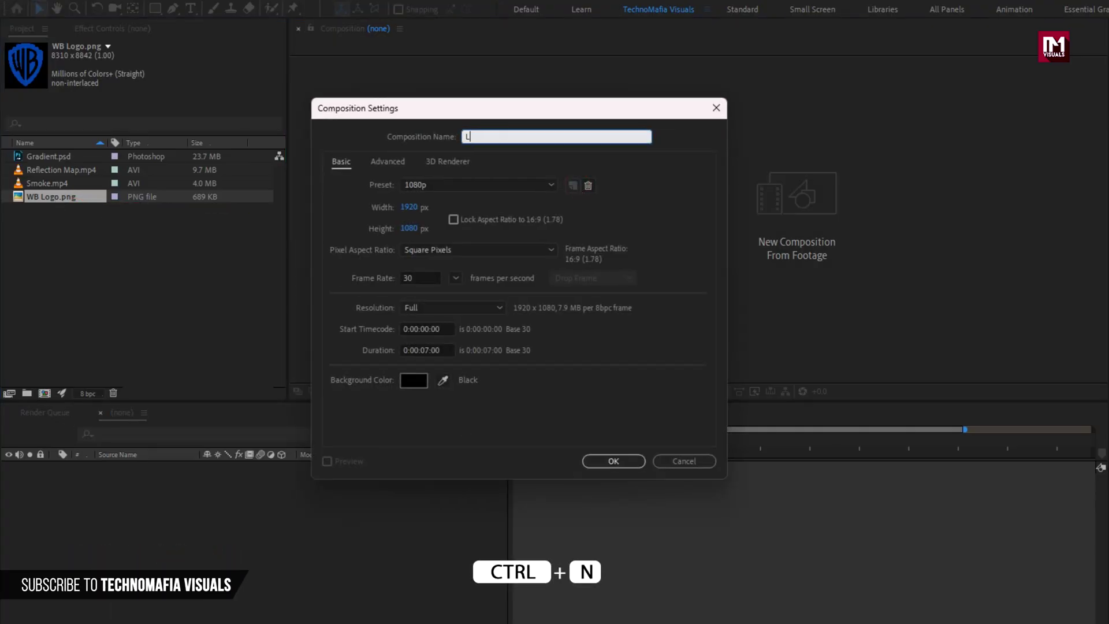
type("ogo")
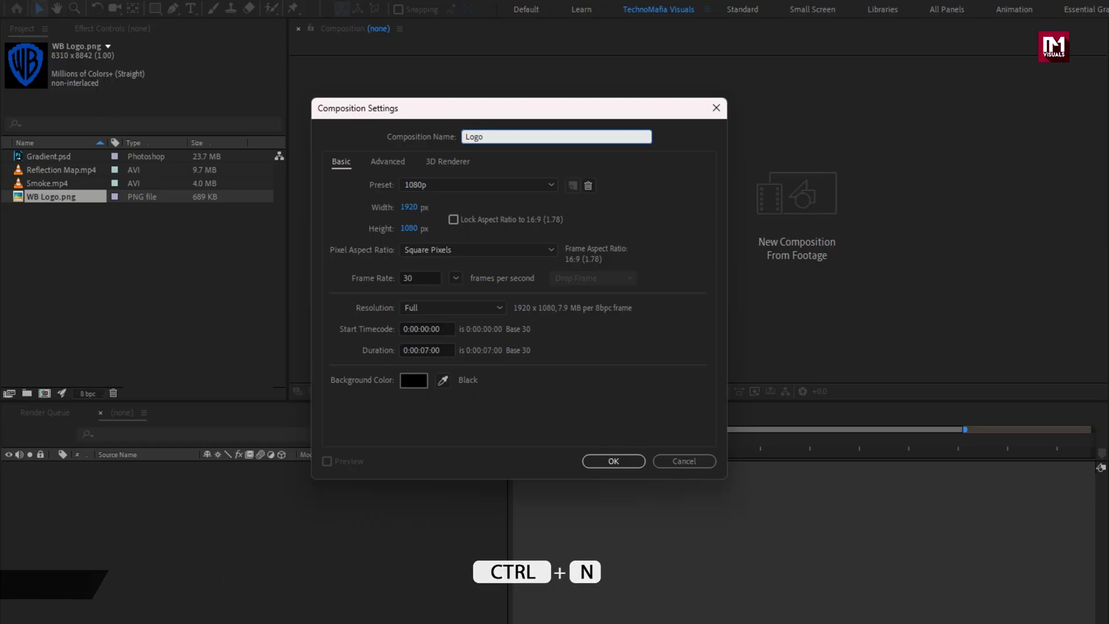
type("_reveal")
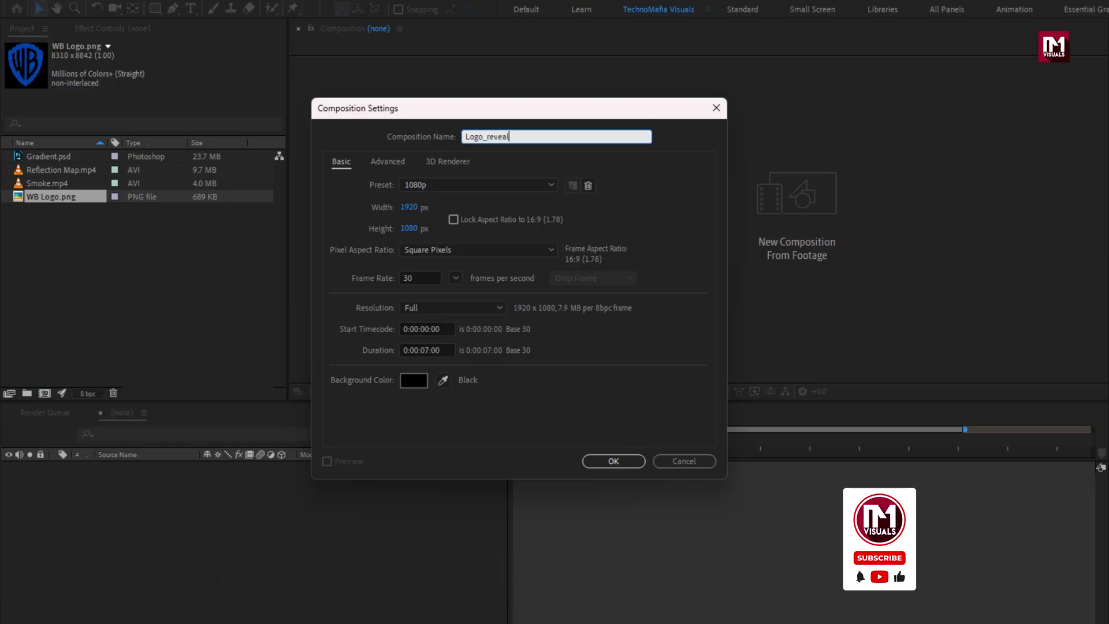
left_click(428, 351)
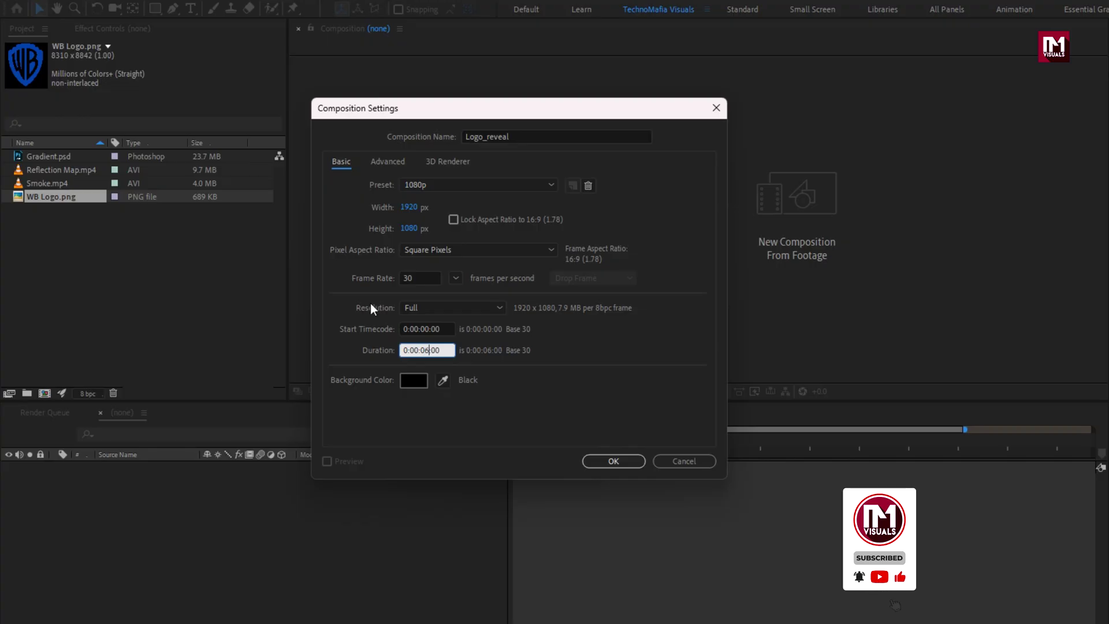
left_click(597, 458)
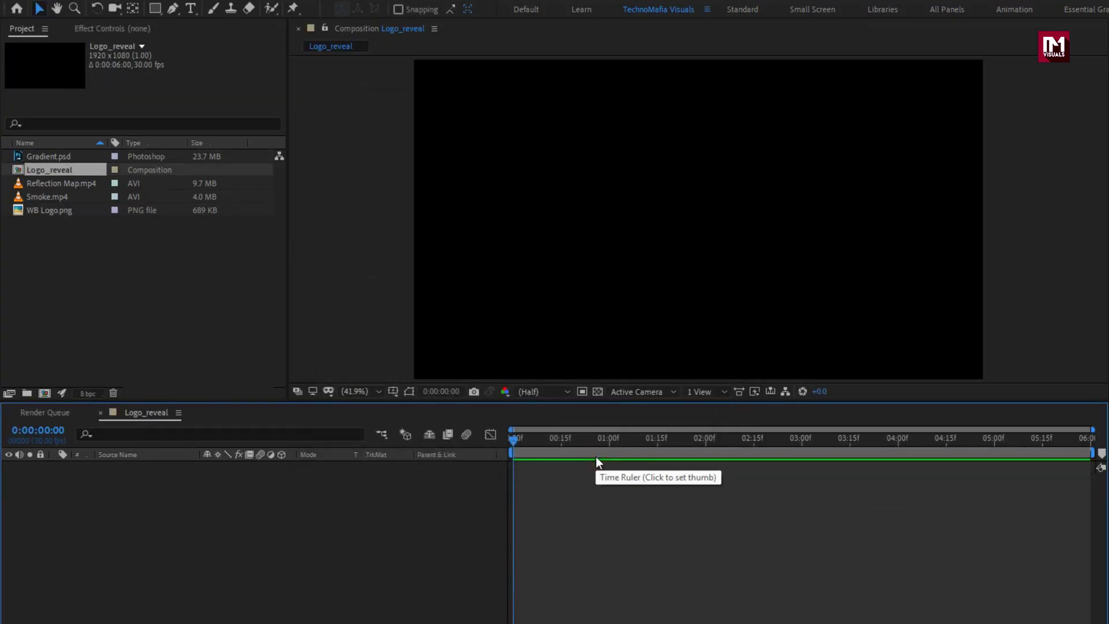
Place WB Logo.png in the Logo_reveal timeline and scale it to 53%.
left_click_drag(57, 210, 142, 483)
key("s")
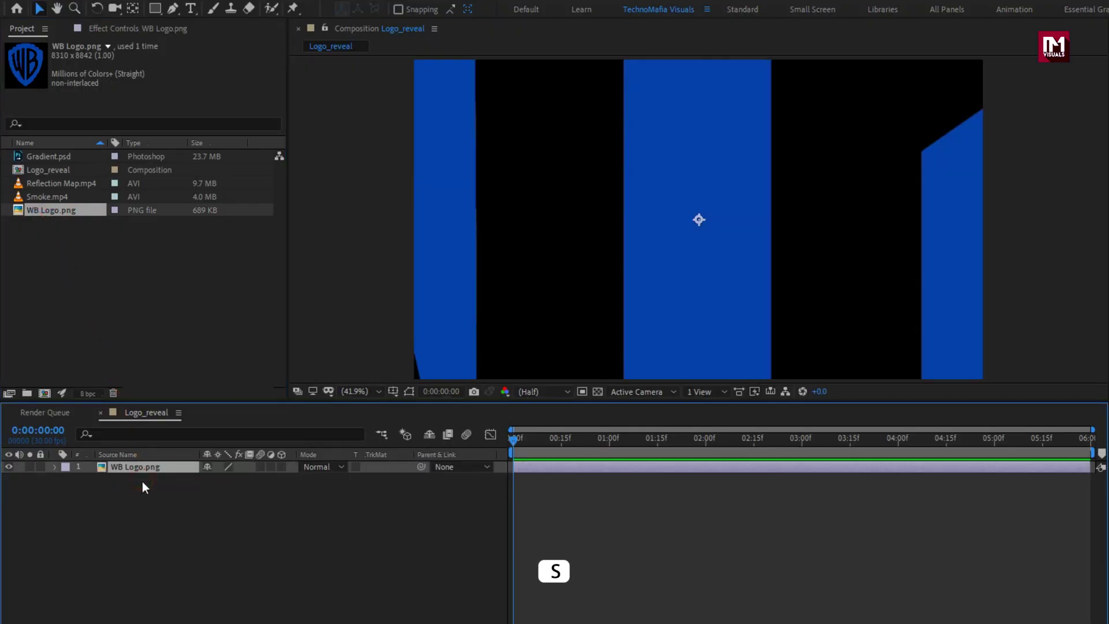
mouse_move(248, 481)
left_mouse_down()
mouse_move(191, 487)
mouse_move(183, 500)
left_mouse_up()
Pre-compose the logo layer, choosing to move all attributes into the new comp.
left_click(57, 468)
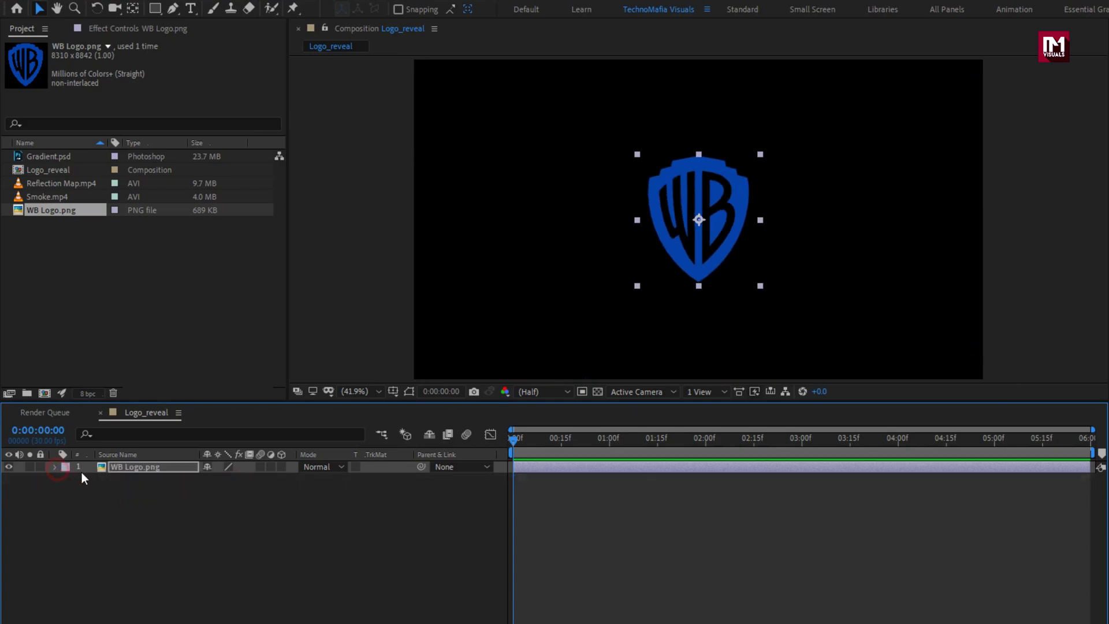
right_click(126, 468)
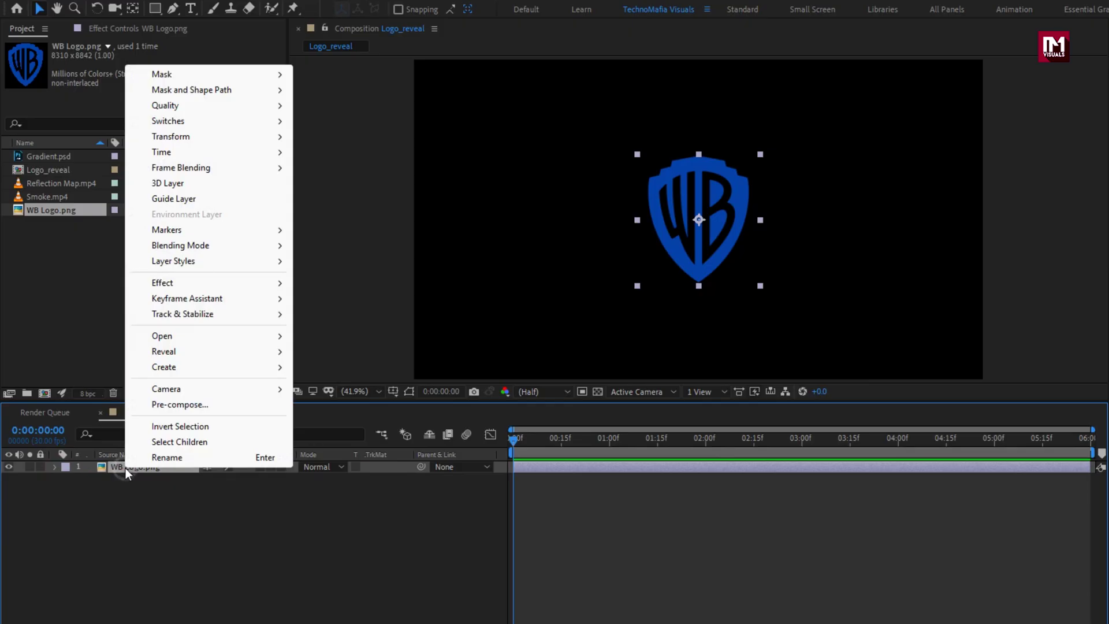
left_click(148, 406)
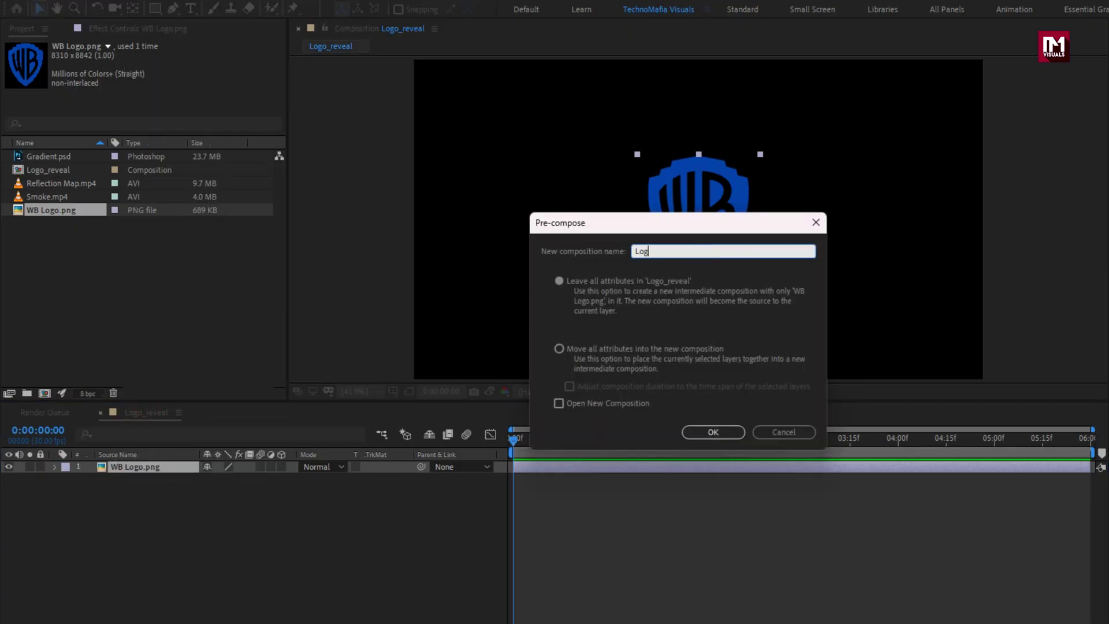
left_click(558, 348)
Confirm the Logo precomp and apply Tint with Map White To light grey B7B4B4.
left_click(713, 433)
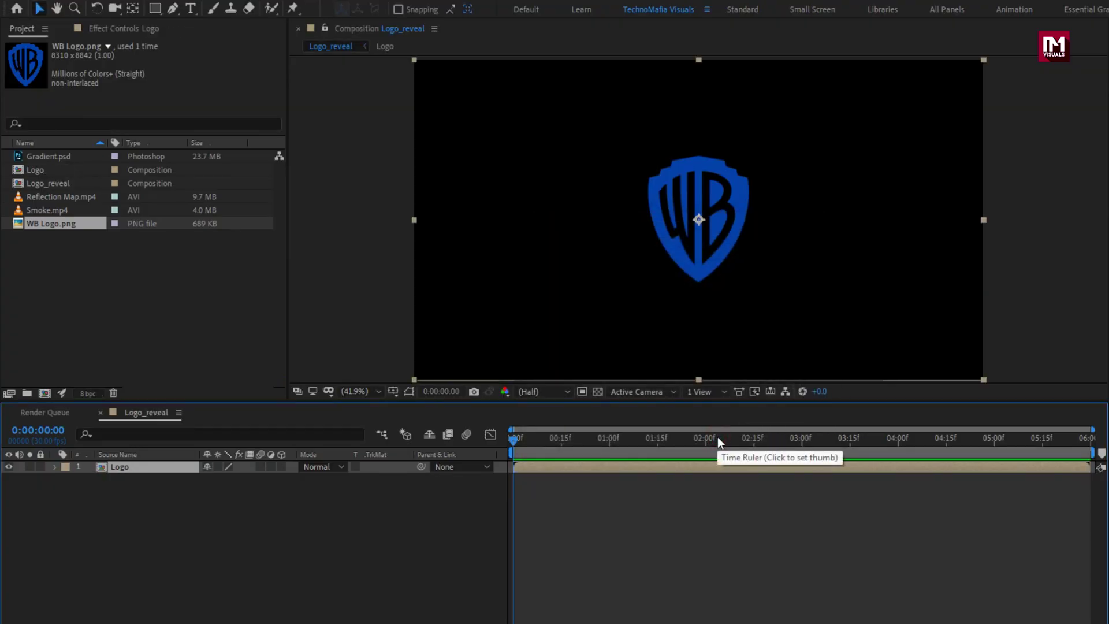
left_click(947, 47)
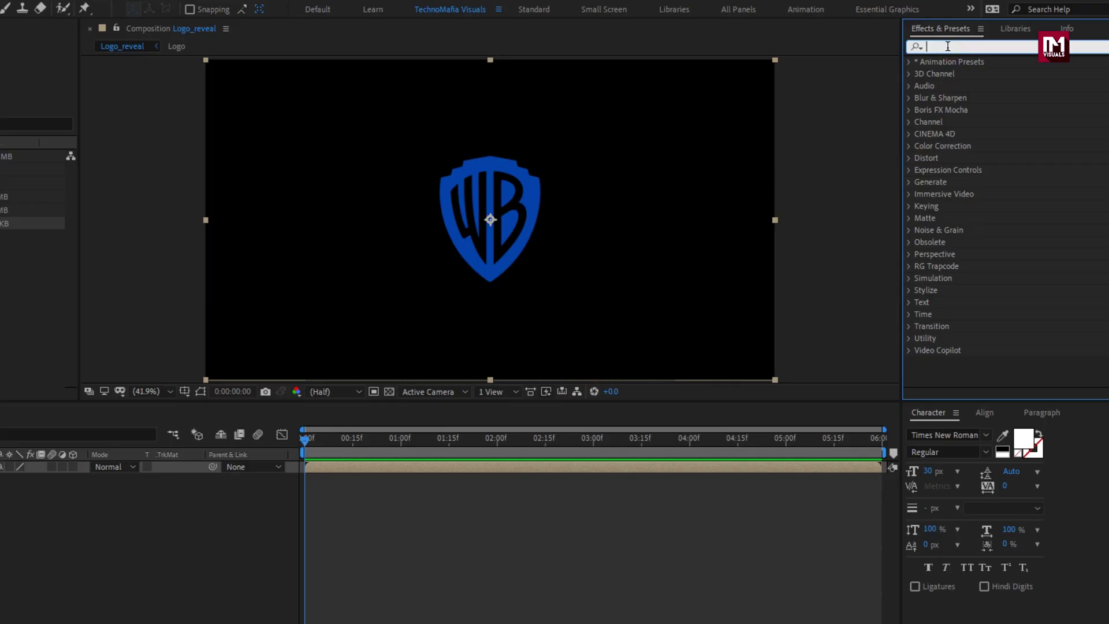
type("tint")
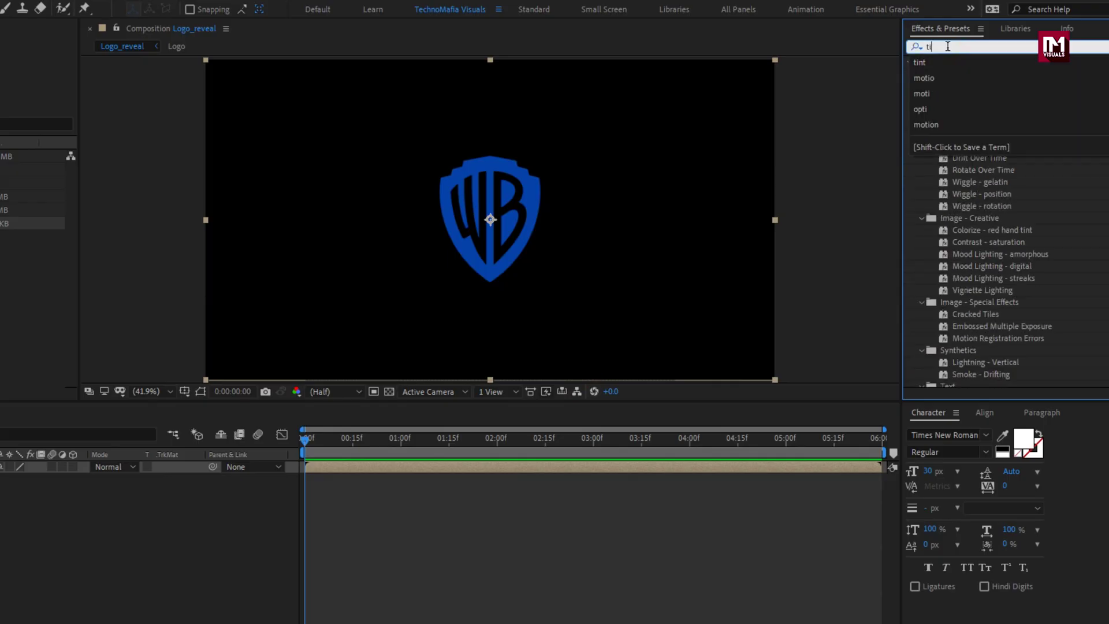
double_click(960, 110)
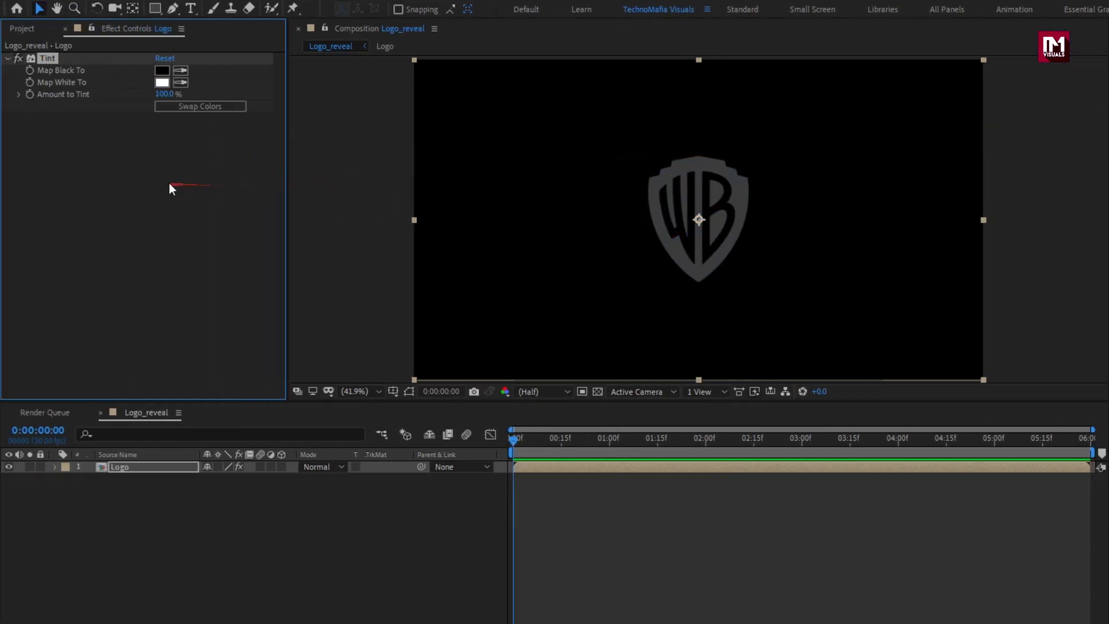
left_click(156, 85)
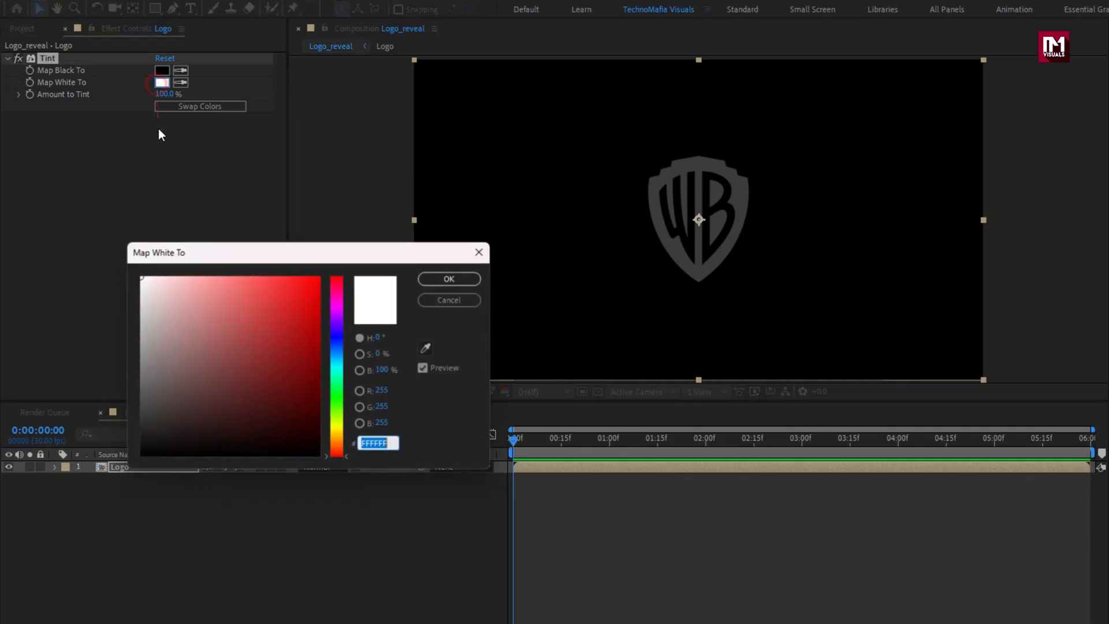
left_click_drag(142, 298, 142, 327)
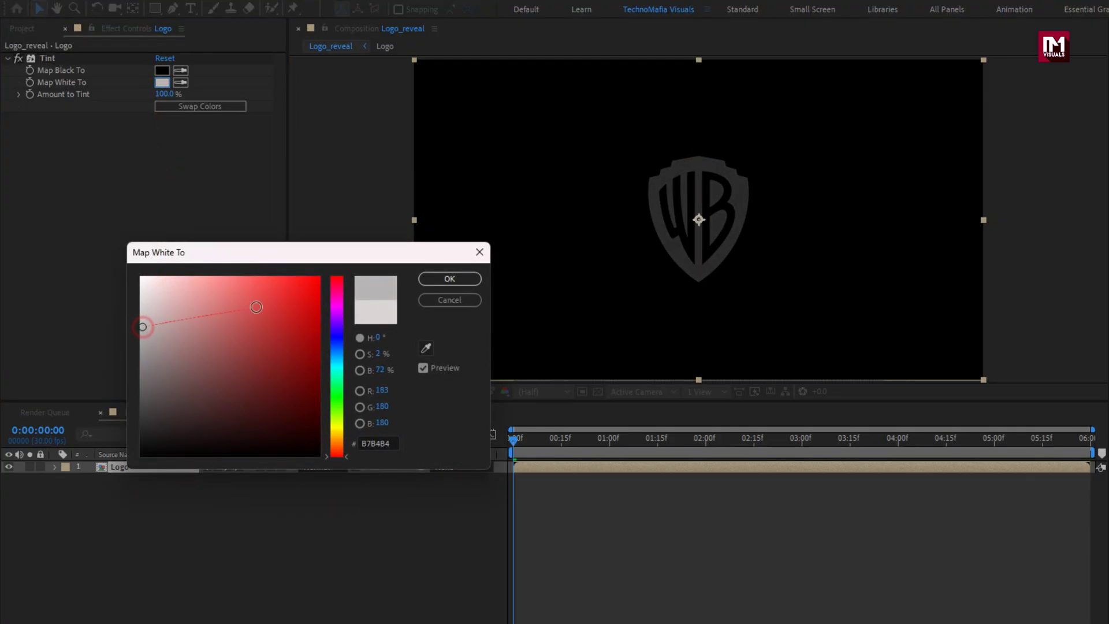
left_click(429, 282)
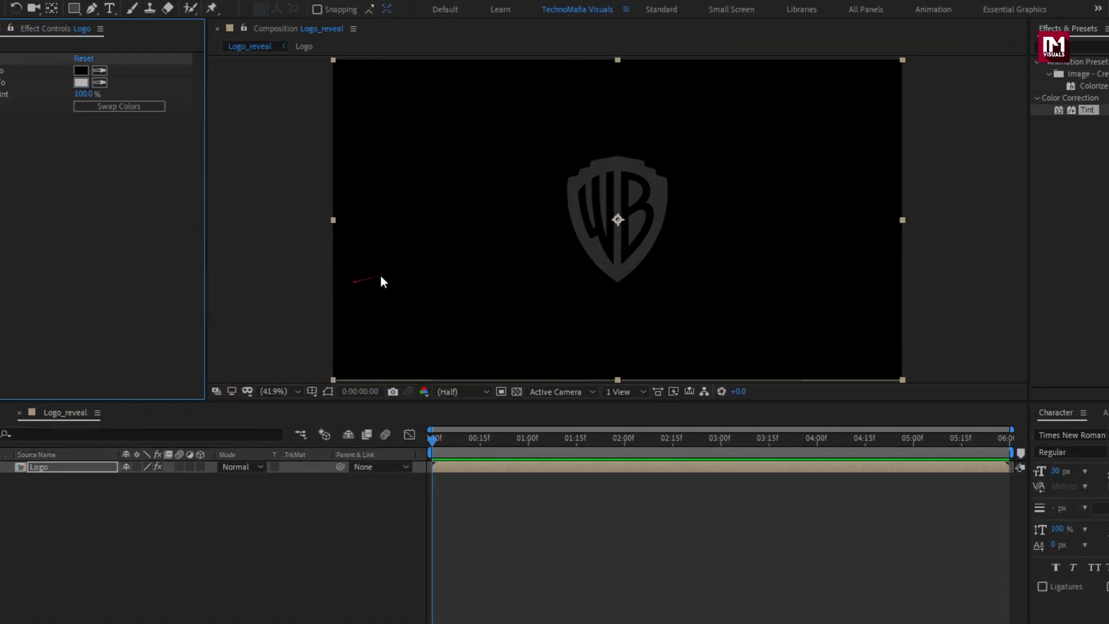
left_click(939, 48)
Apply Find Edges to the logo with Blend With Original at 80%.
type("find")
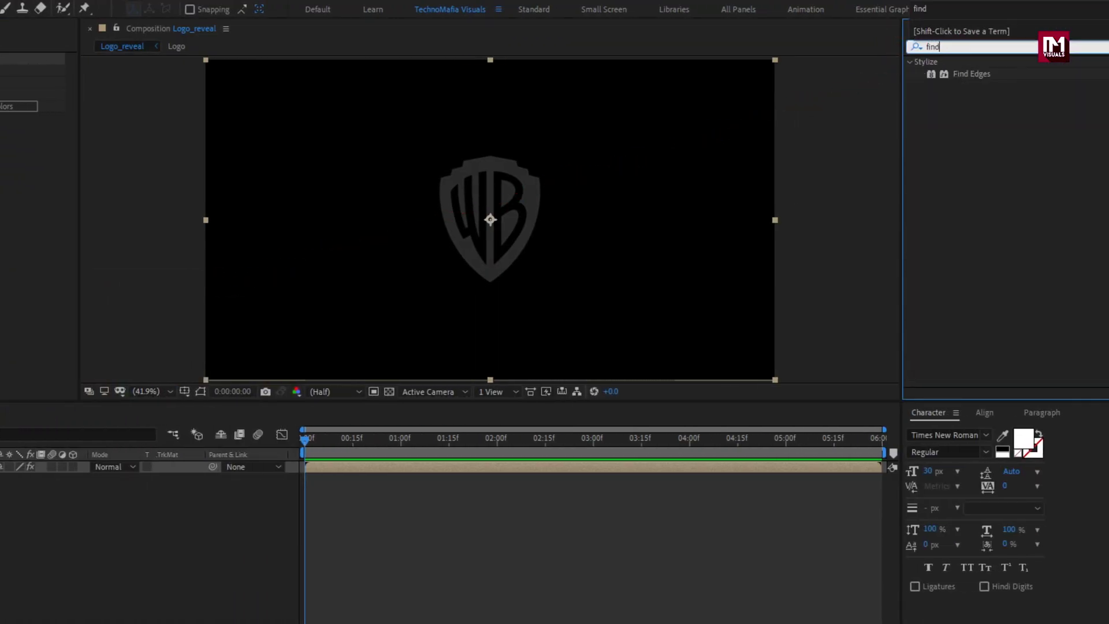
double_click(970, 76)
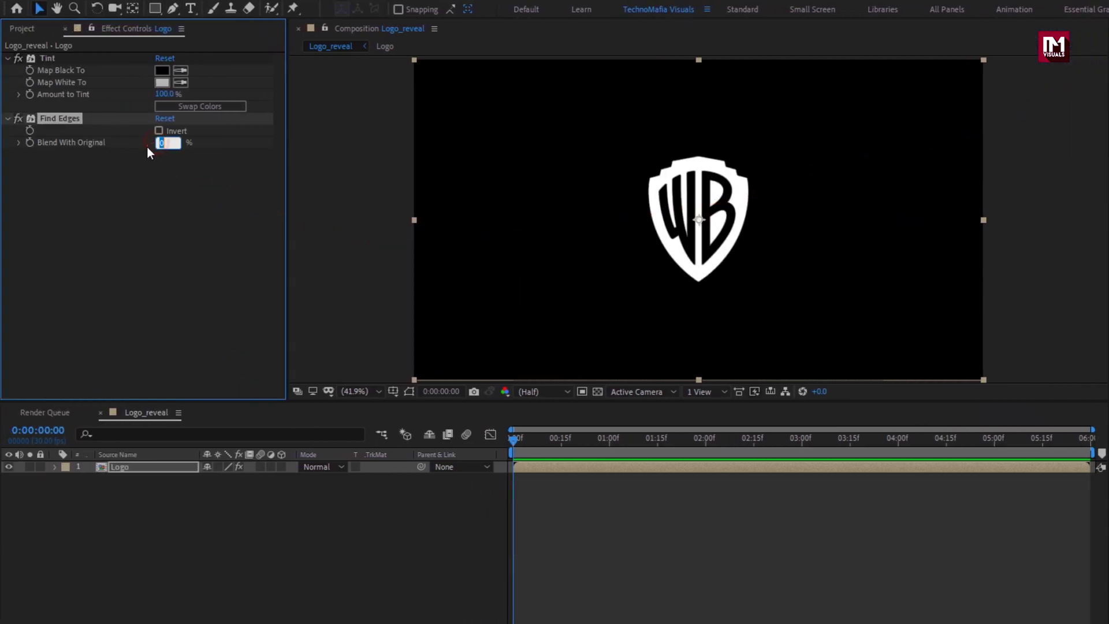
type("80")
key("Return")
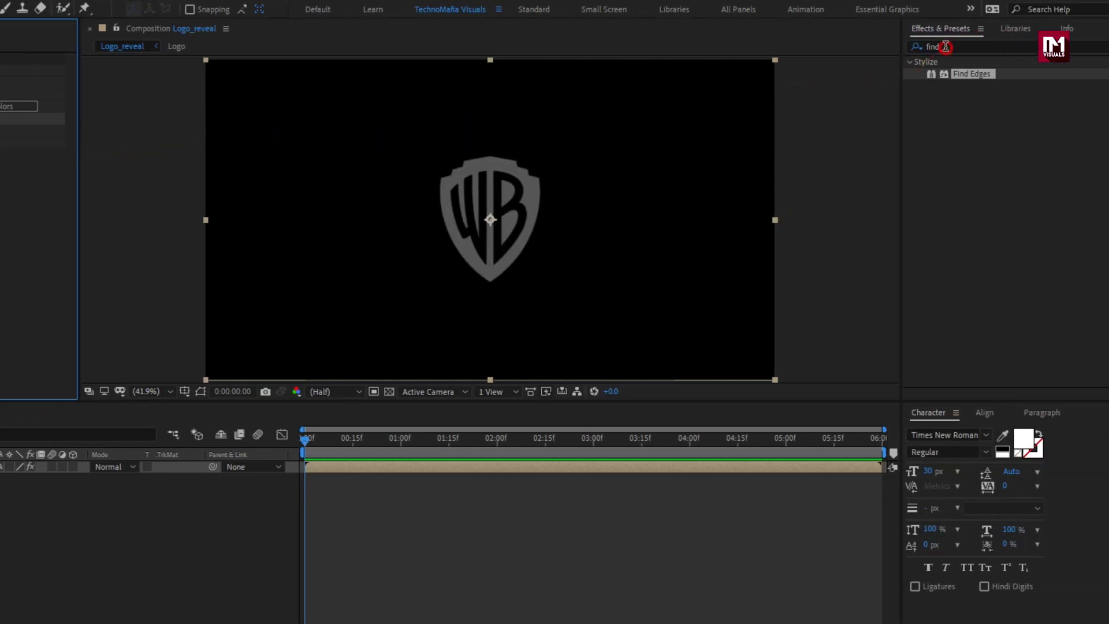
Add Fast Box Blur to the logo with a blur radius of 1.
left_click(1099, 50)
type("box")
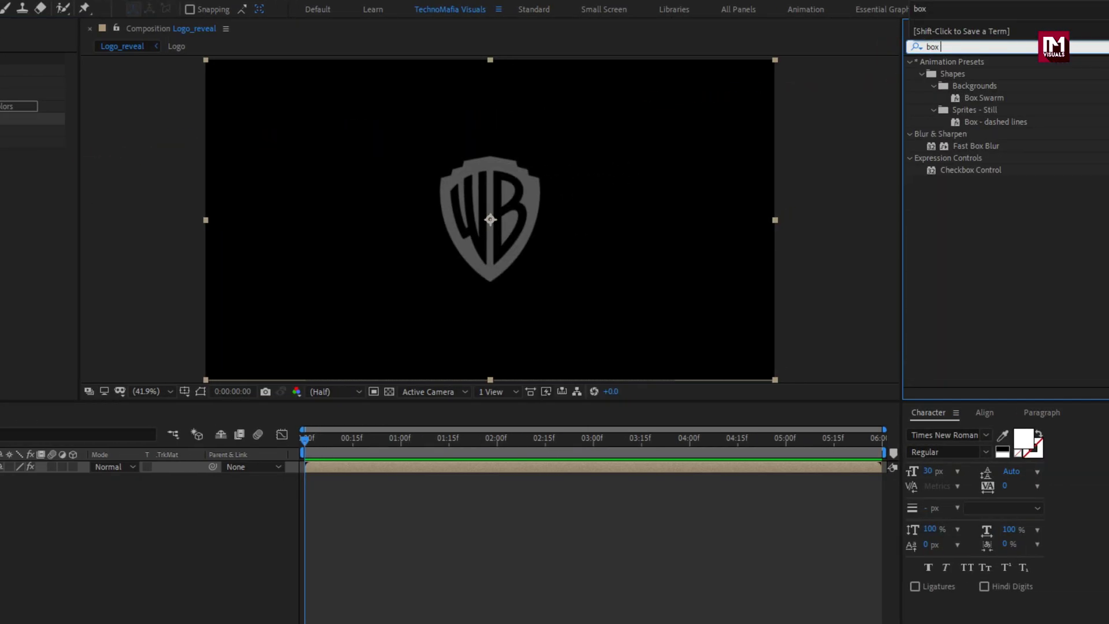
double_click(967, 149)
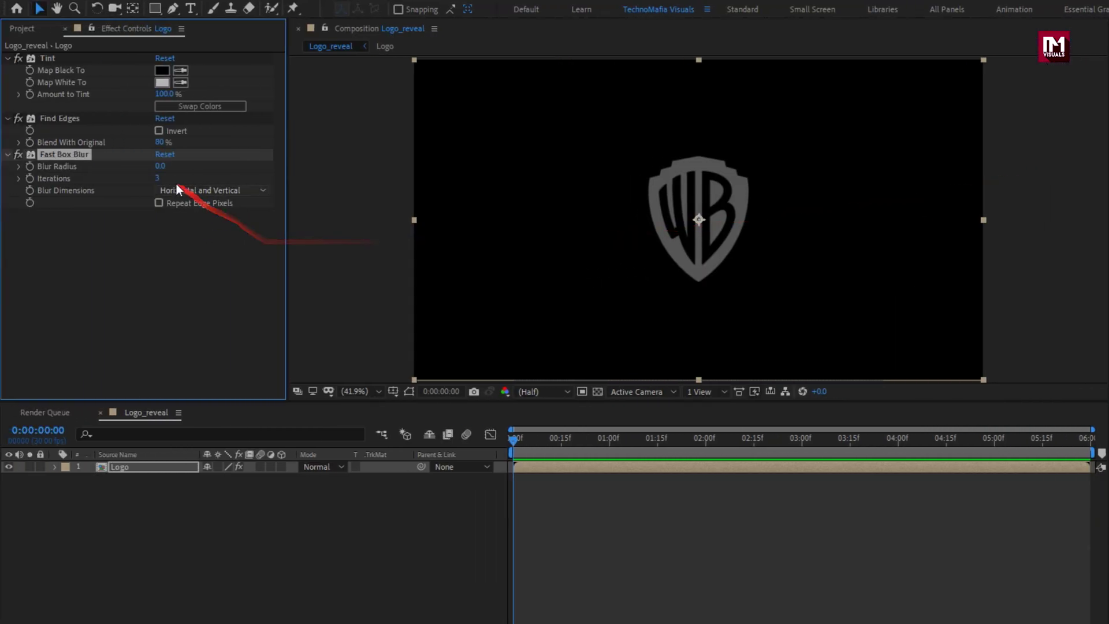
left_click_drag(163, 166, 143, 167)
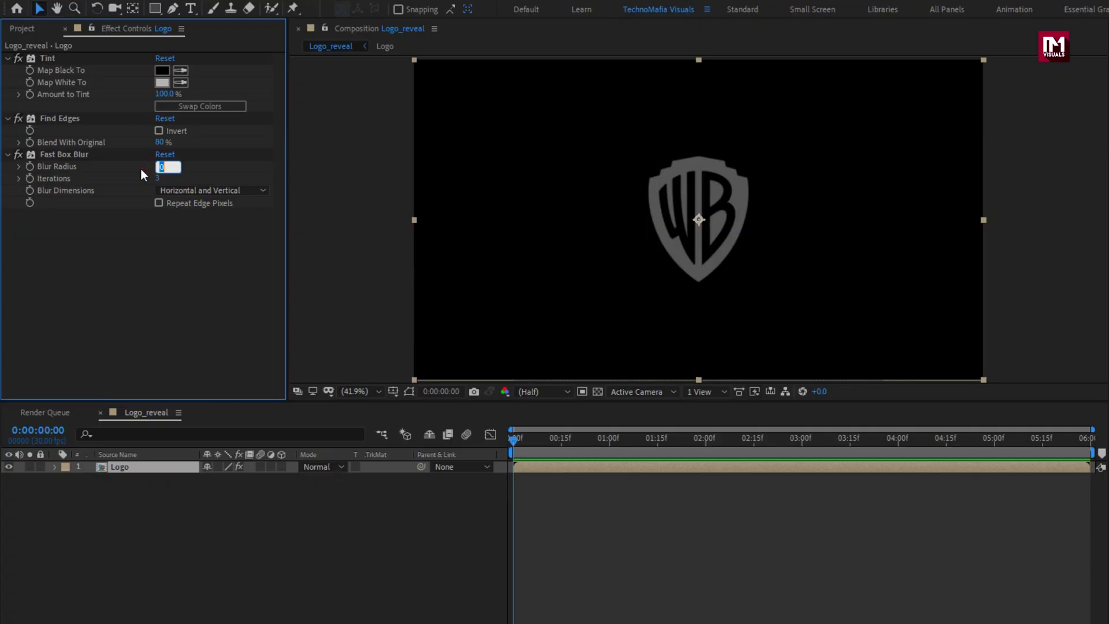
type("1")
key("Return")
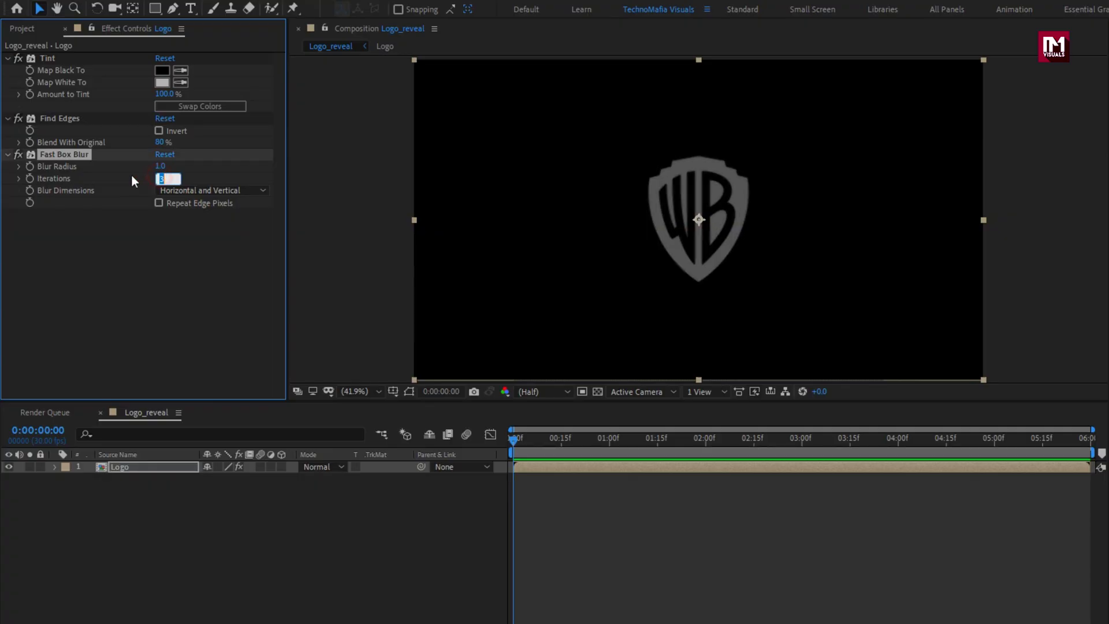
Pre-compose the Logo layer into a new comp named Logo_map.
right_click(123, 467)
left_click(152, 407)
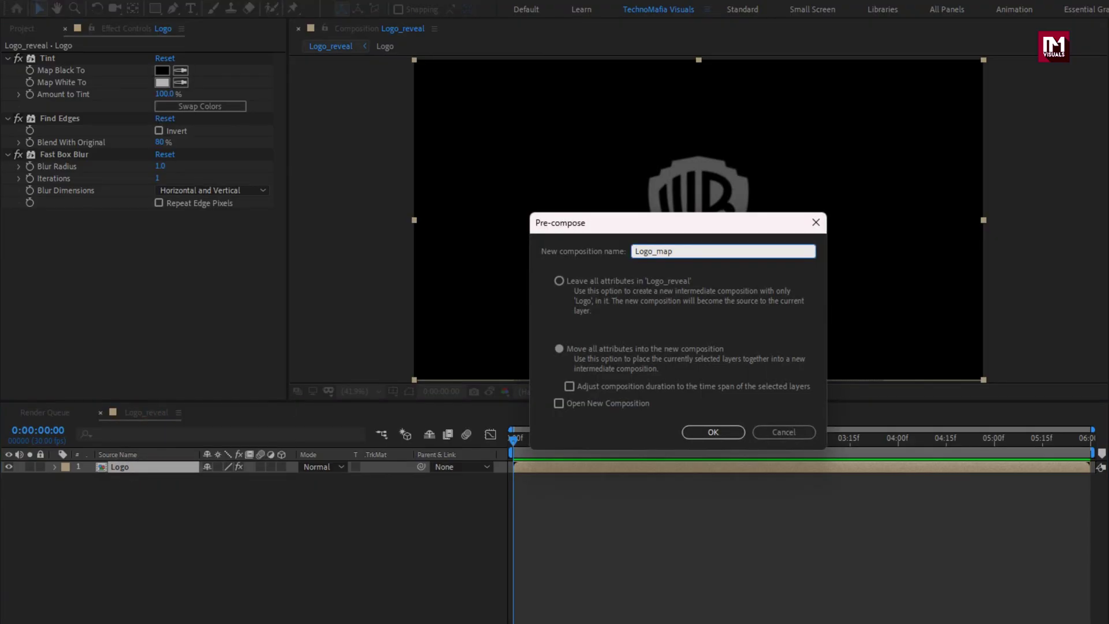
left_click(695, 431)
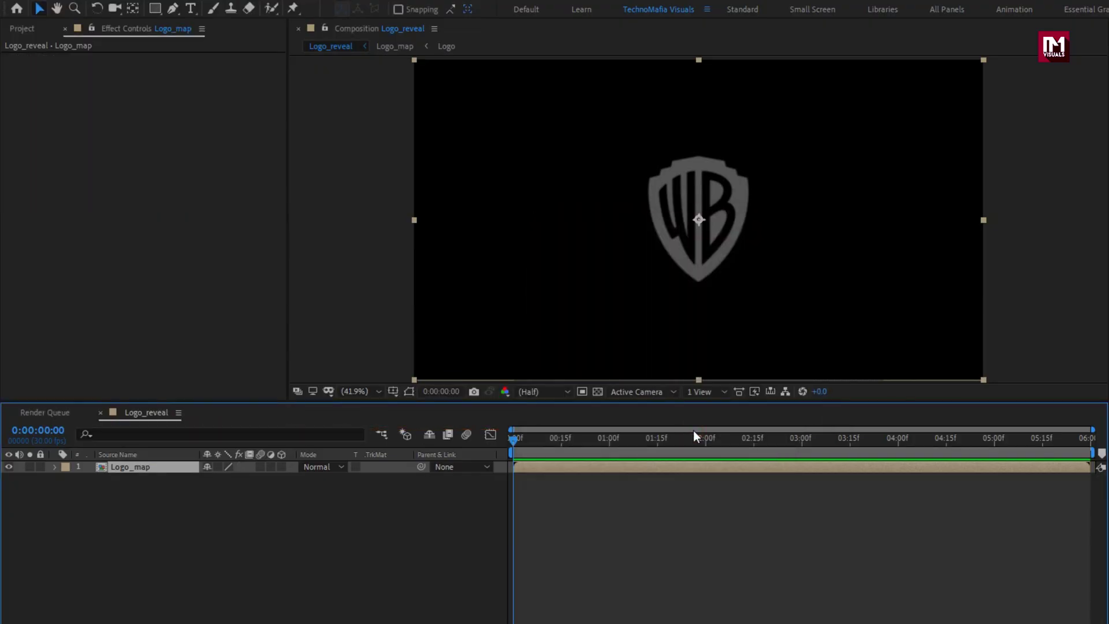
Hide Logo_map and add Reflection Map.mp4 above it in Logo_reveal.
left_click(9, 468)
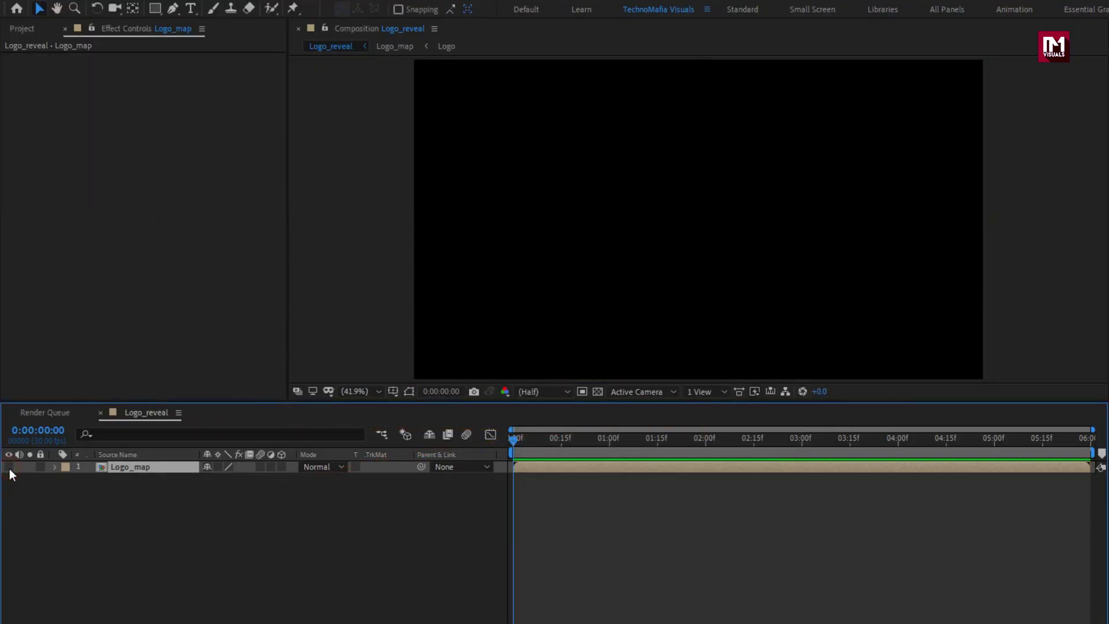
left_click(22, 27)
left_click_drag(51, 209, 151, 468)
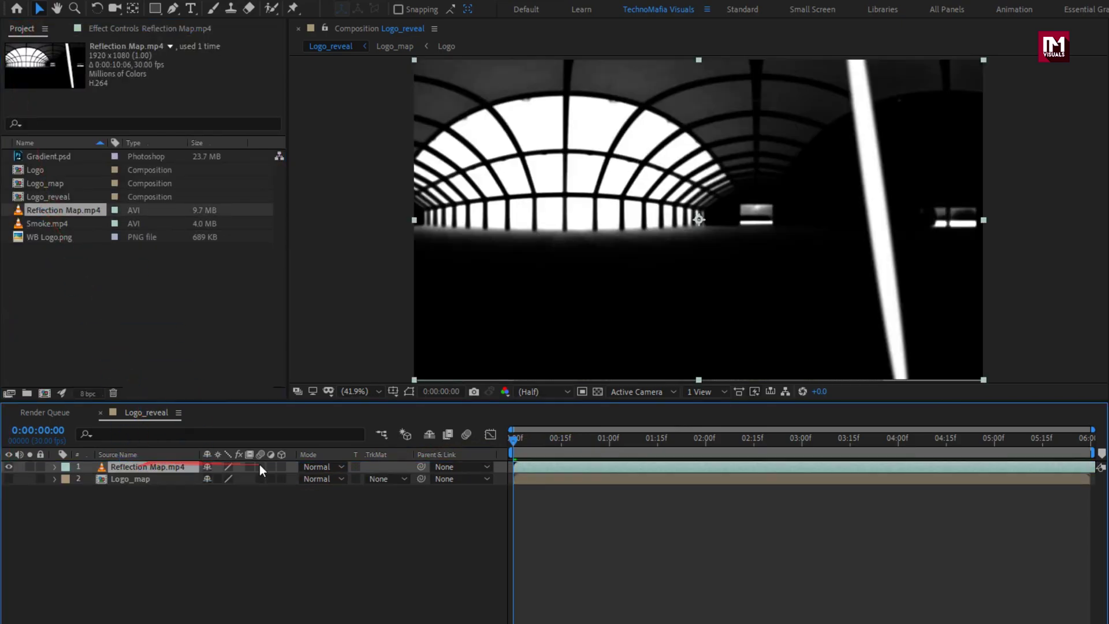
left_click_drag(526, 445, 555, 450)
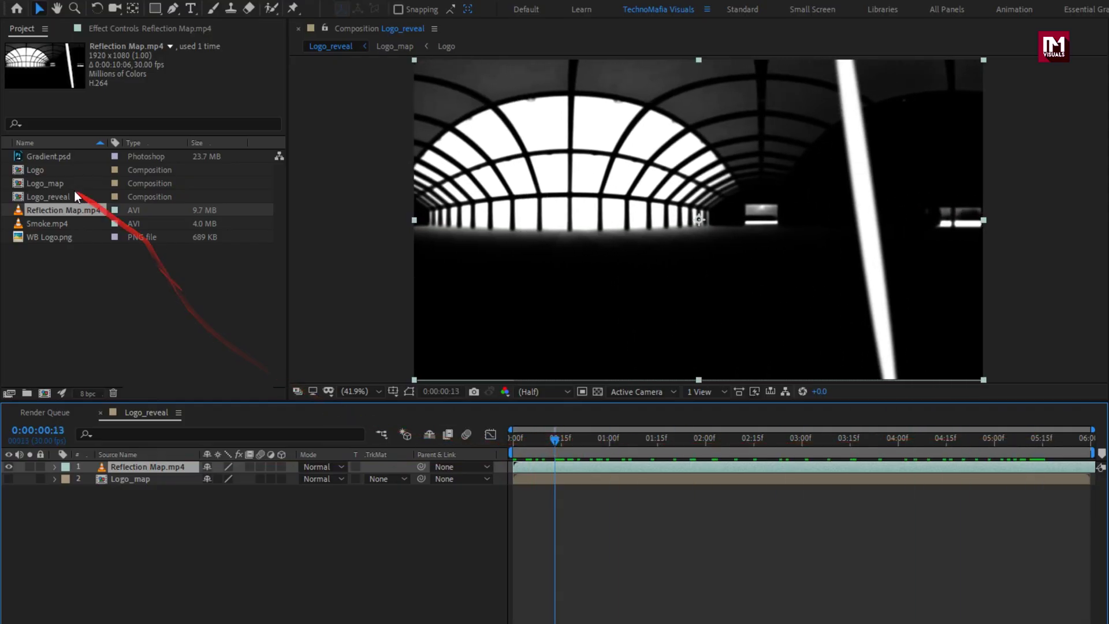
Add the Logo comp above the reflection and set Reflection Map.mp4's track matte to Alpha Matte Logo.
left_click(39, 170)
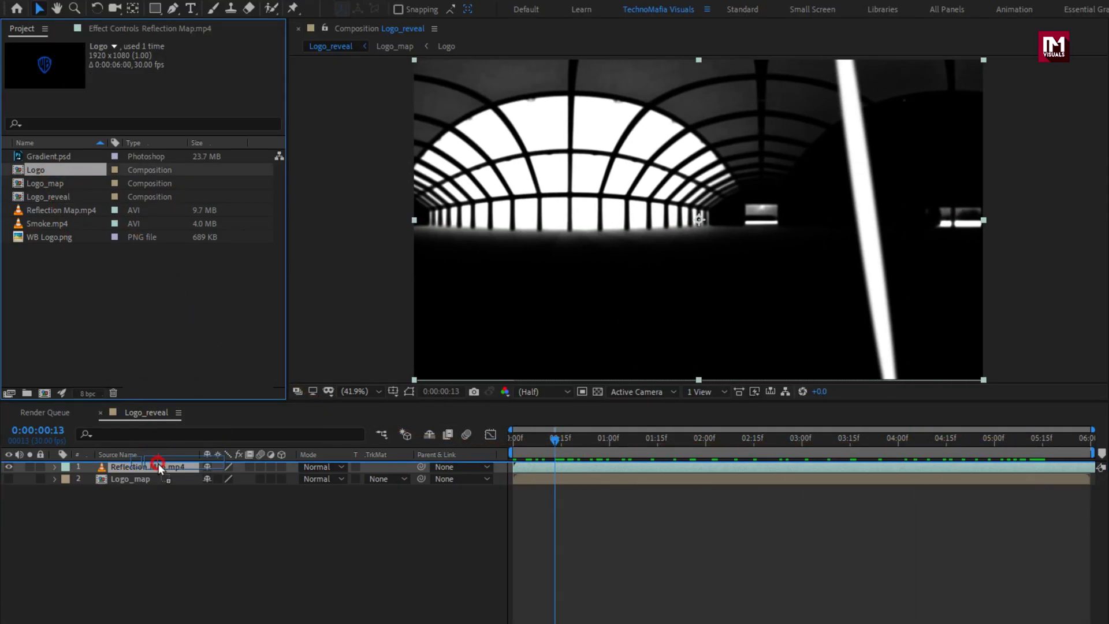
left_click_drag(158, 460, 157, 463)
left_click(128, 479)
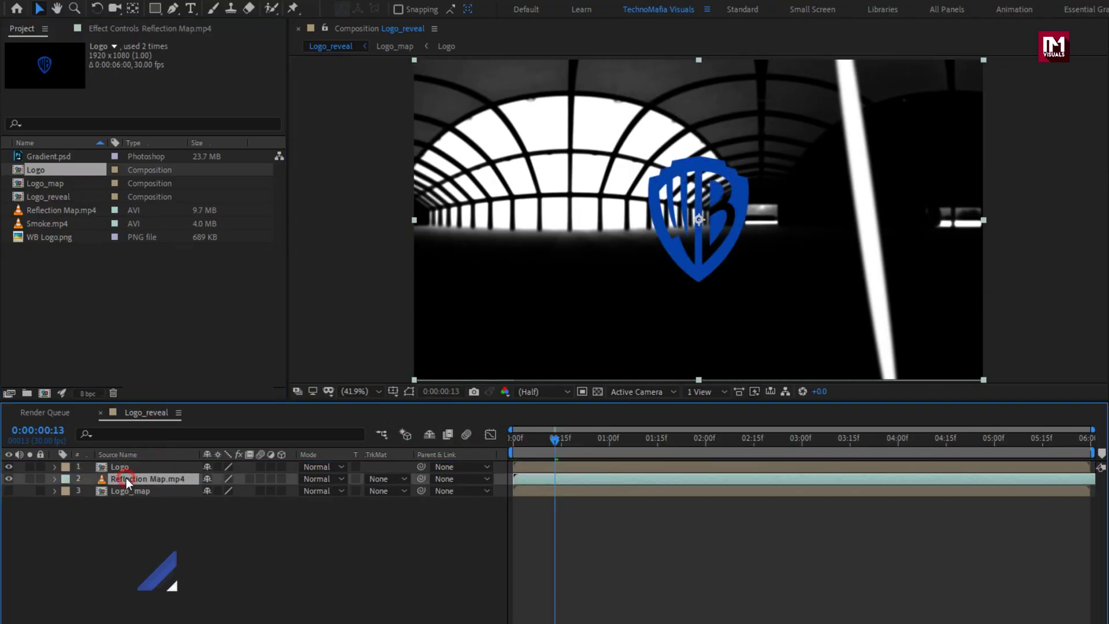
left_click(381, 478)
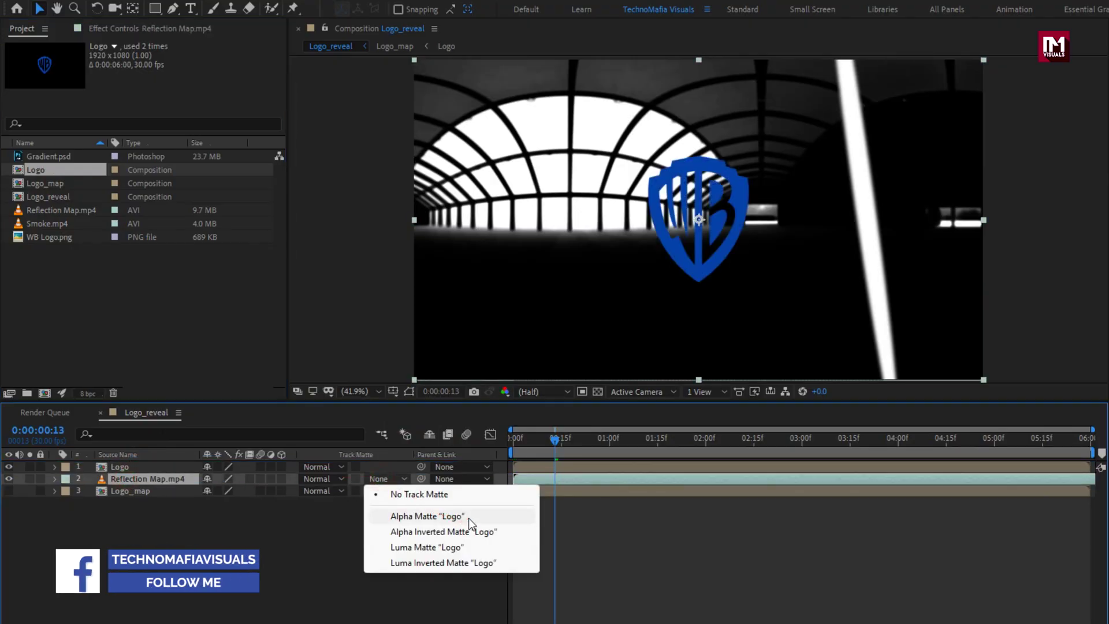
left_click(469, 515)
left_click_drag(711, 441, 747, 436)
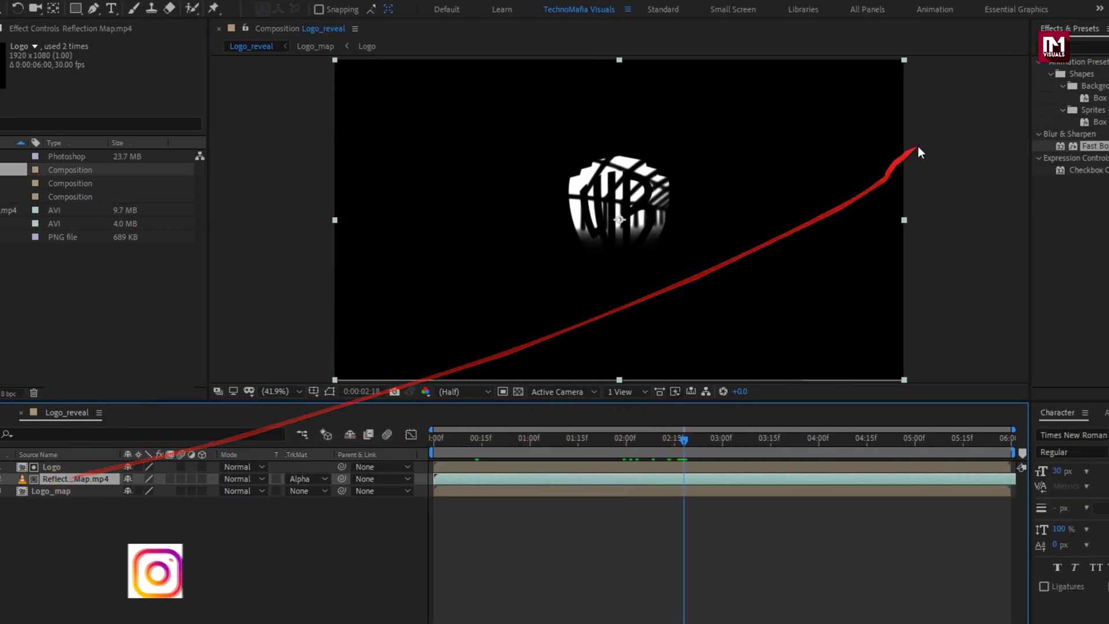
Apply Turbulent Displace to the Reflection Map layer.
left_click(902, 45)
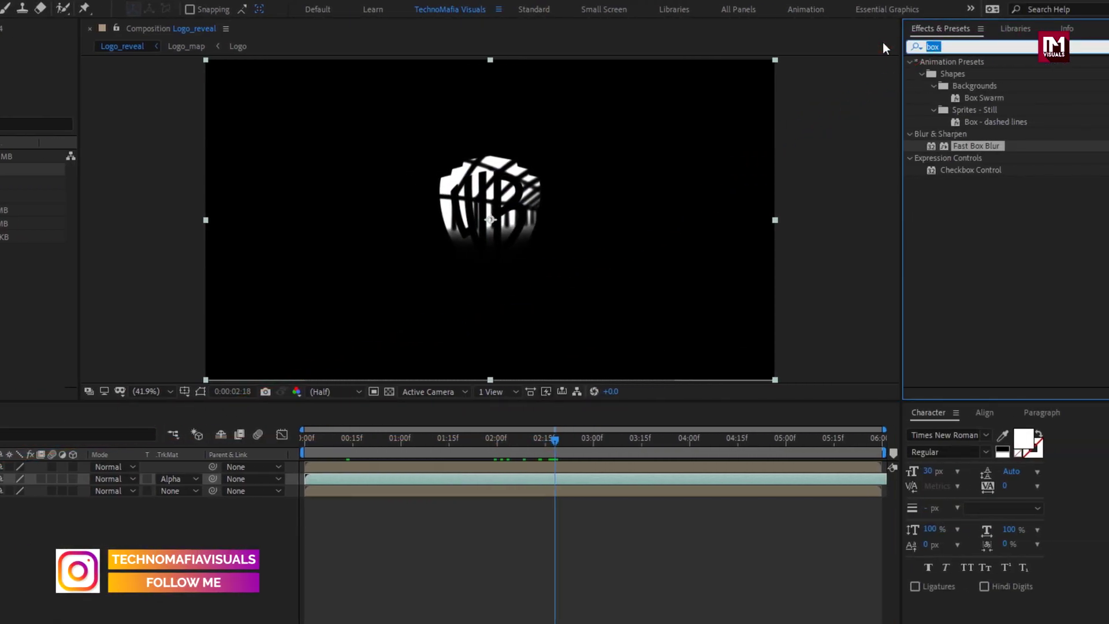
type("turb")
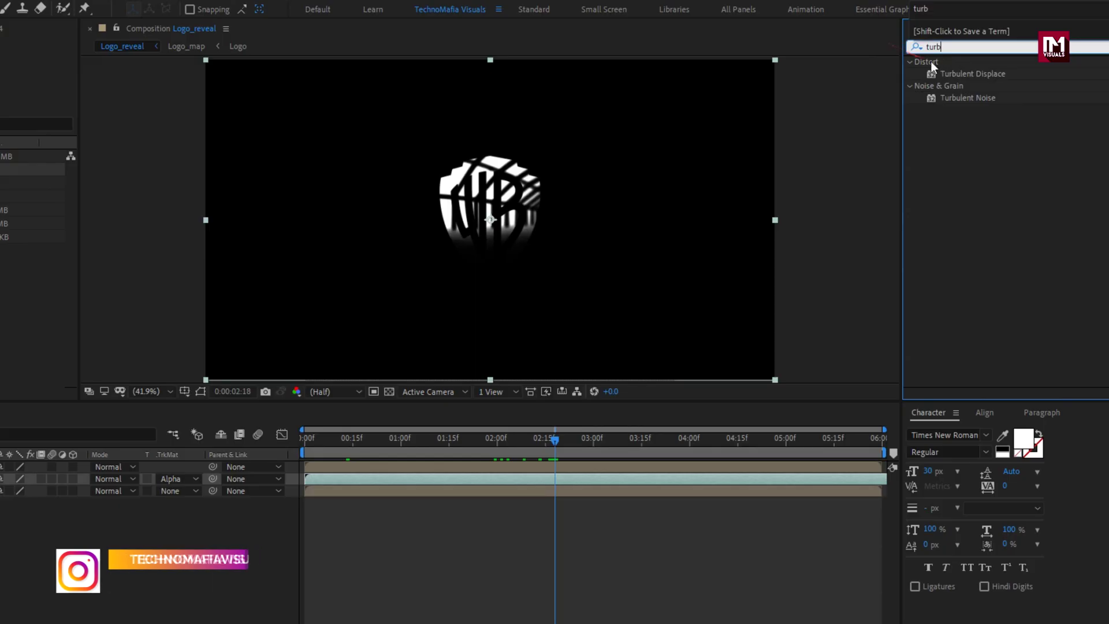
double_click(963, 74)
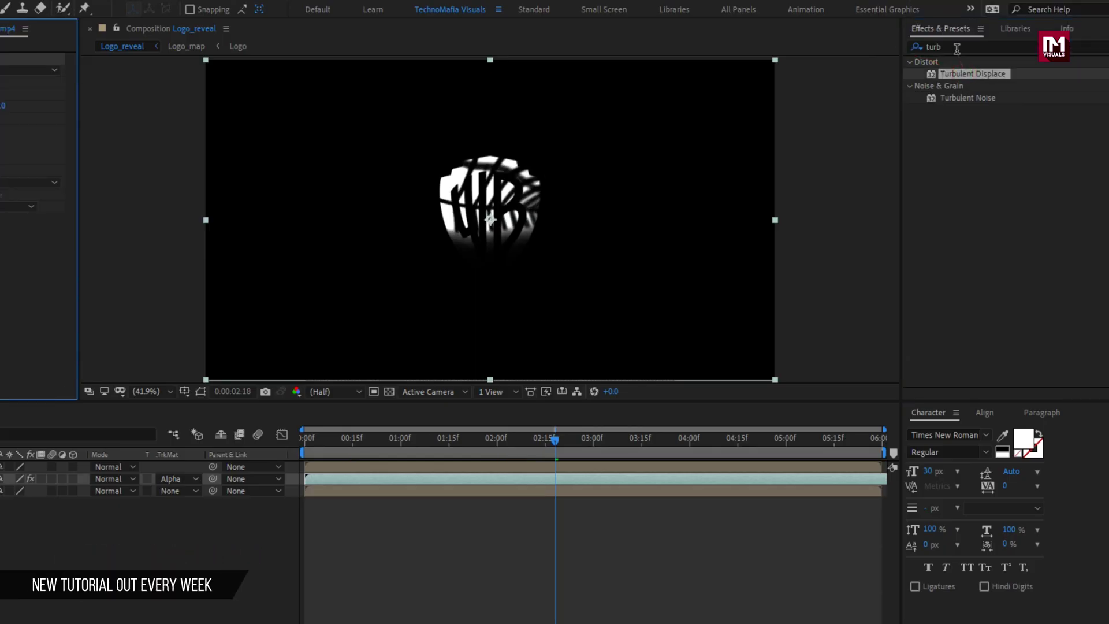
Add CC Glass with Logo as bump map, softness 0, height 30, displacement 300.
left_click(952, 48)
type("cc gla")
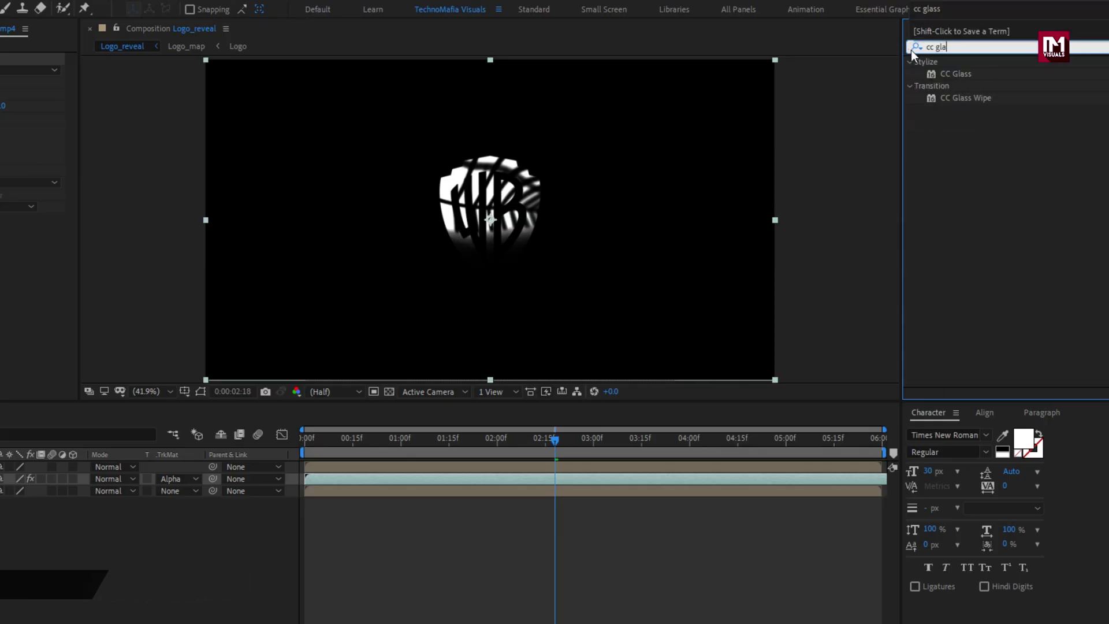
left_click(954, 74)
left_click_drag(954, 74, 0, 231)
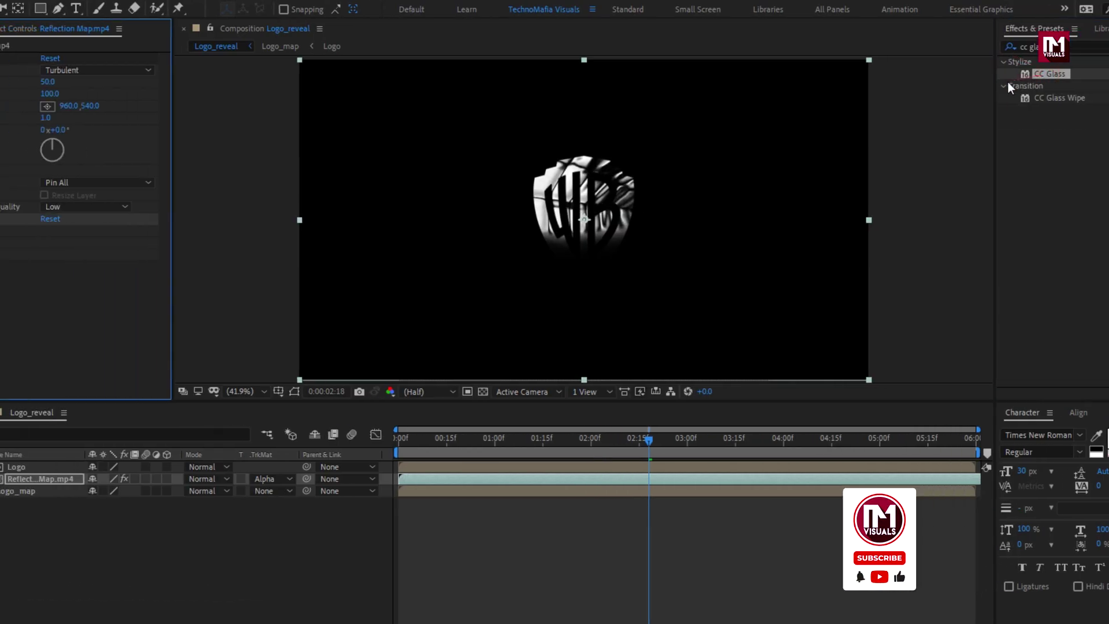
left_click(20, 231)
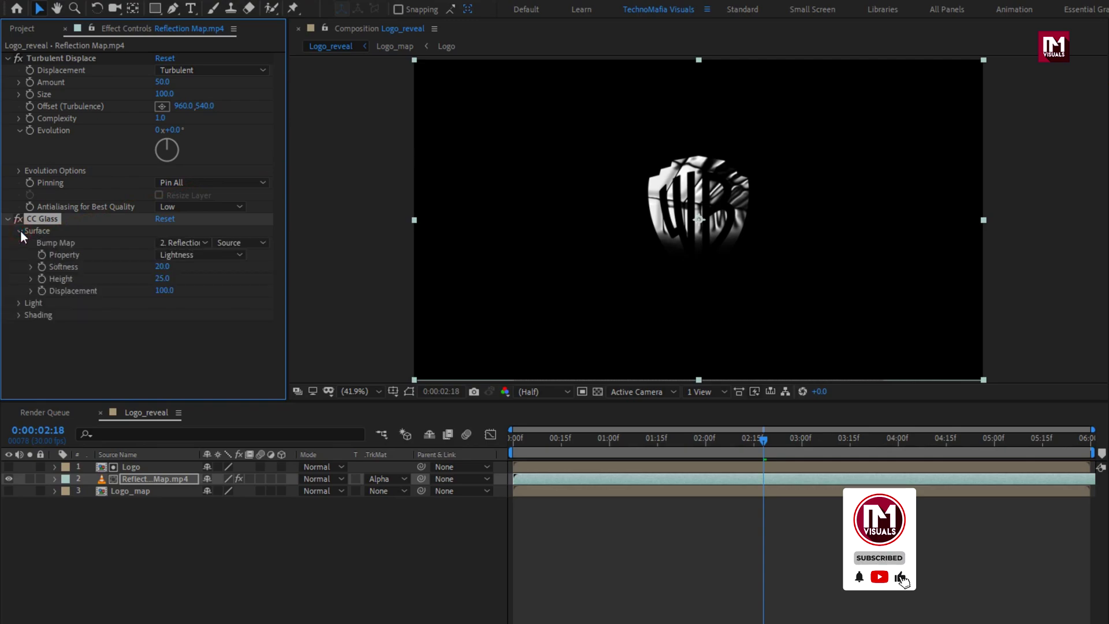
left_click(181, 242)
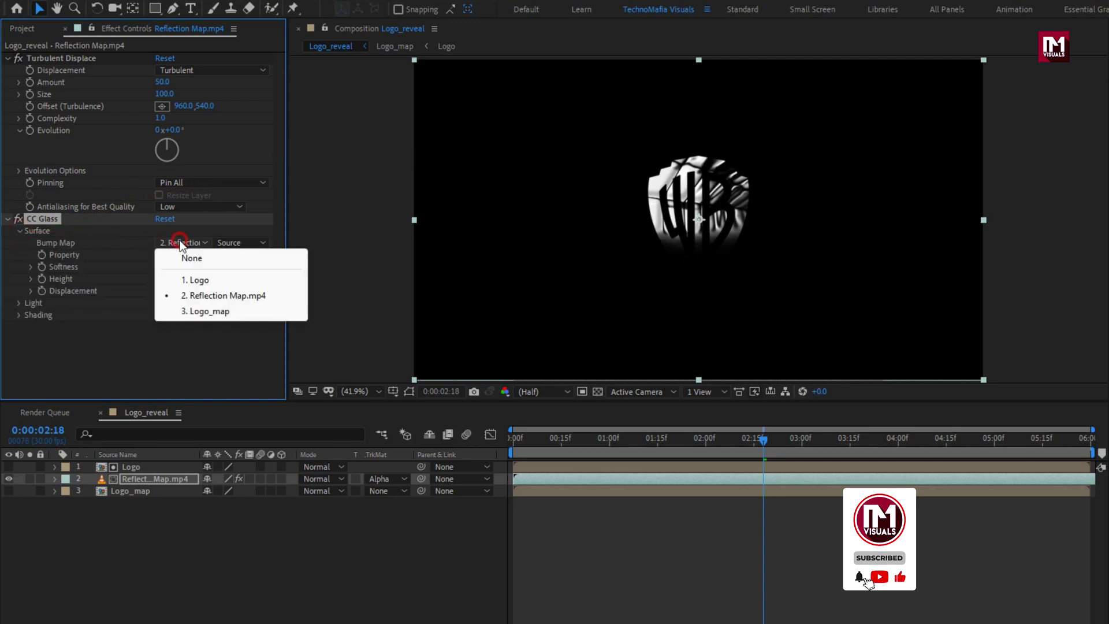
left_click(225, 282)
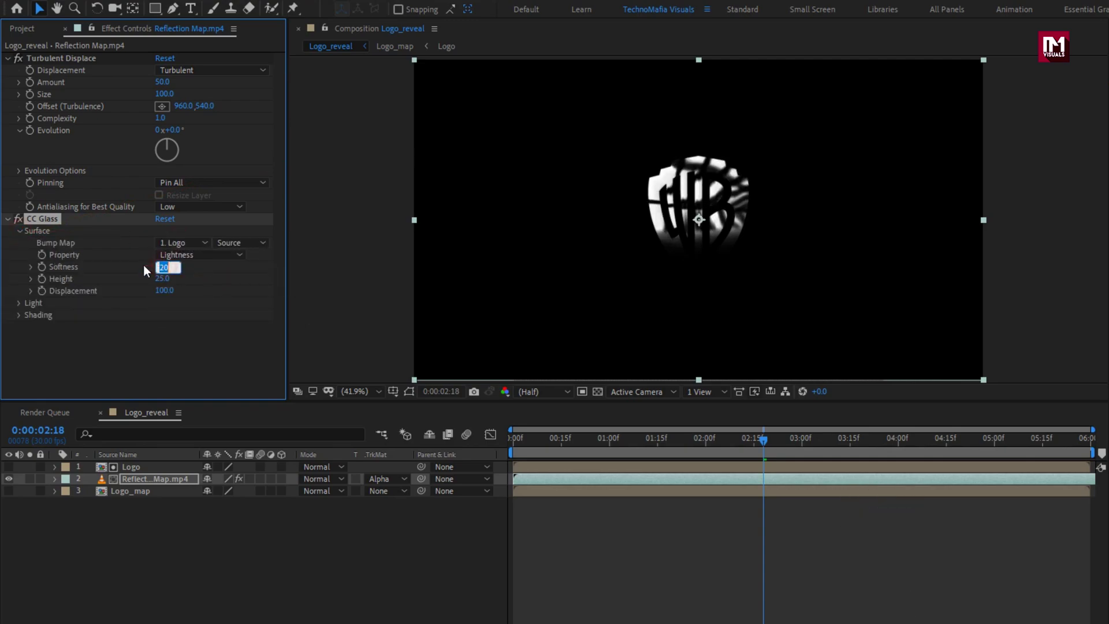
type("0")
key("Return")
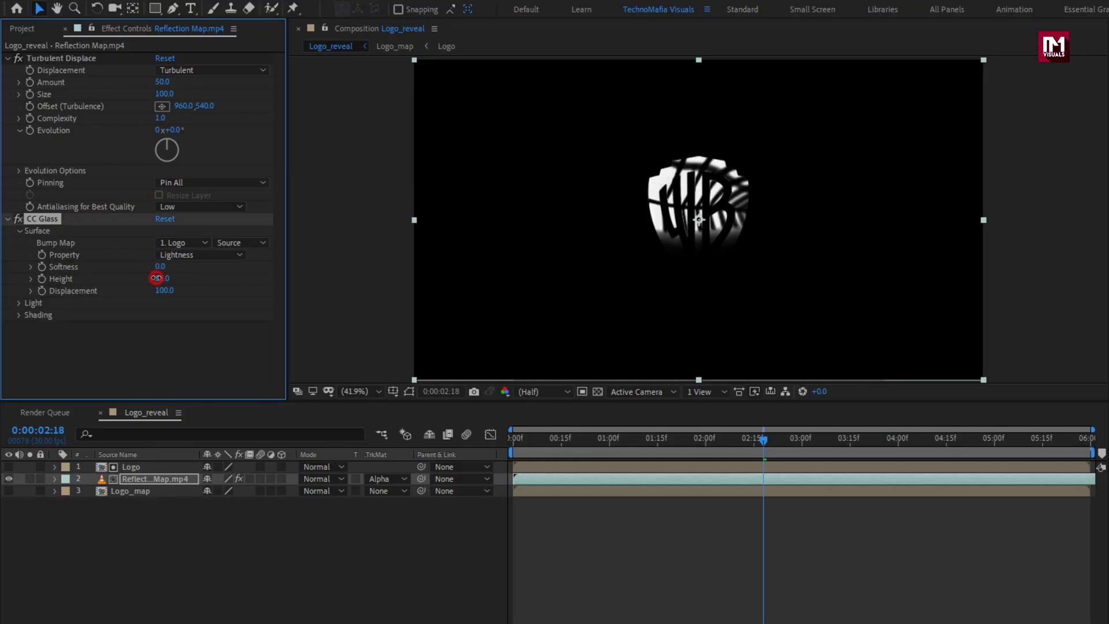
type("30")
key("Return")
Apply CC Blobbylize to the reflection with Logo_map as blob layer and softness 10.
left_click(9, 219)
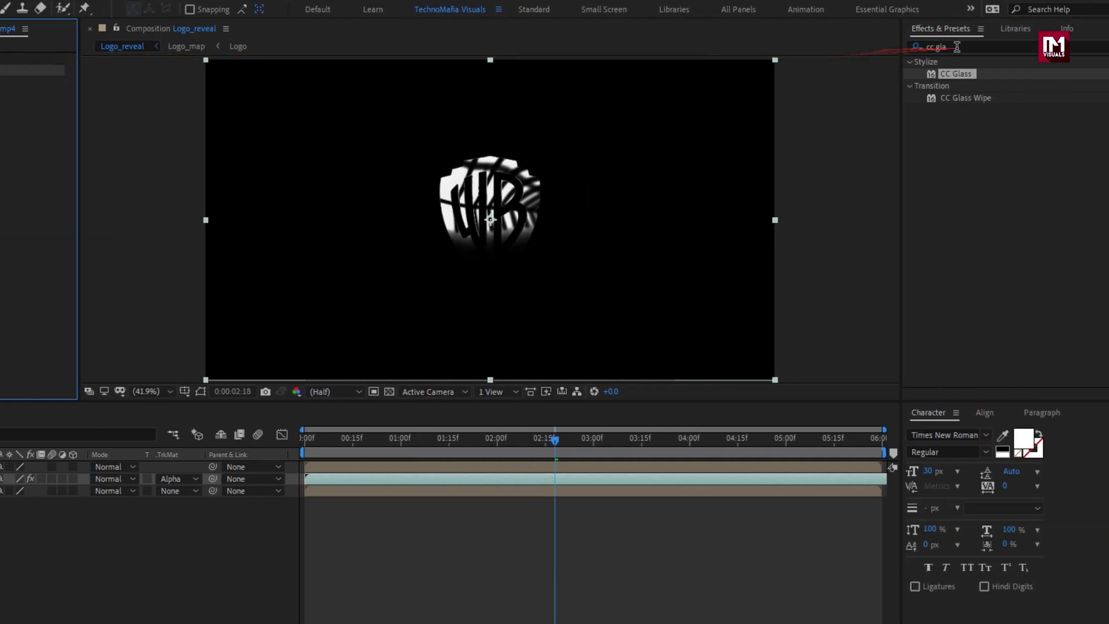
left_click(953, 47)
key("BackSpace")
key("BackSpace")
type("bl")
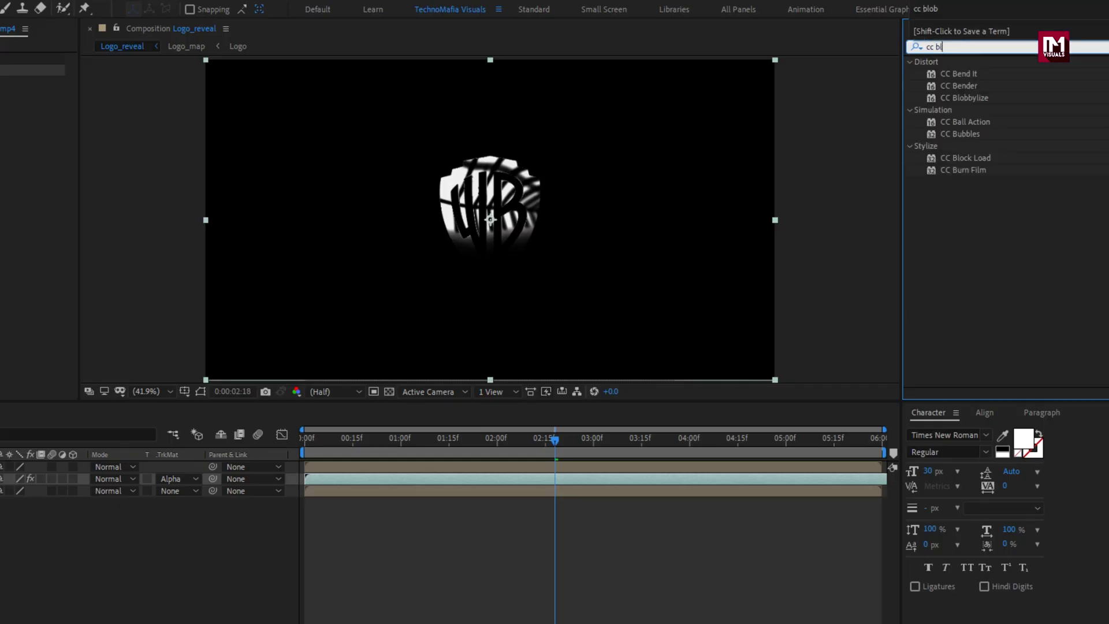
left_click_drag(978, 78, 136, 143)
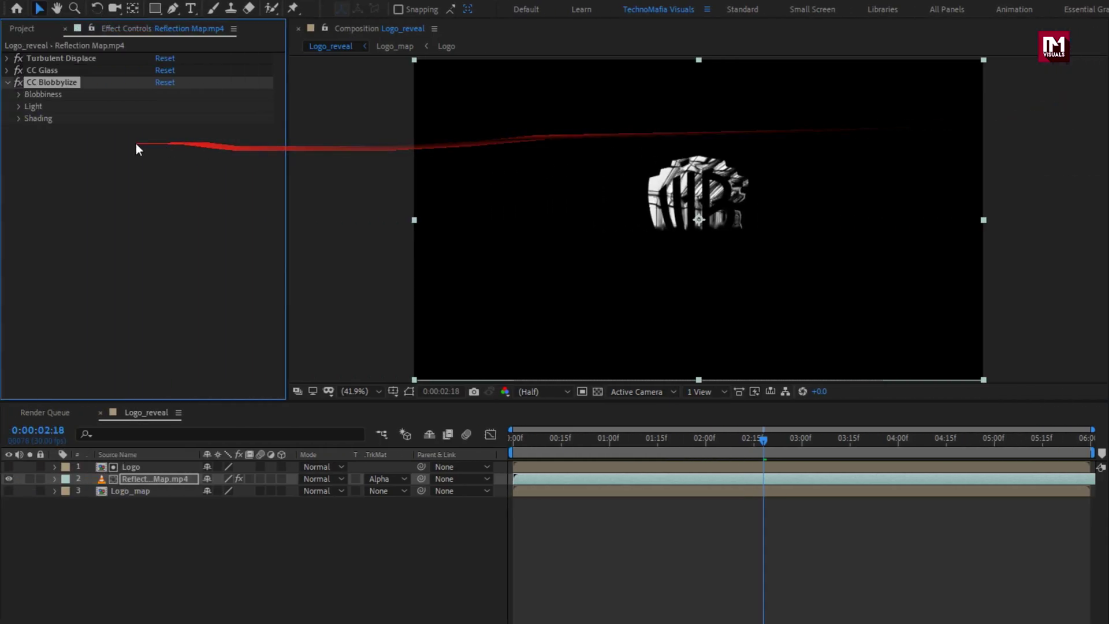
left_click(18, 95)
left_click(172, 108)
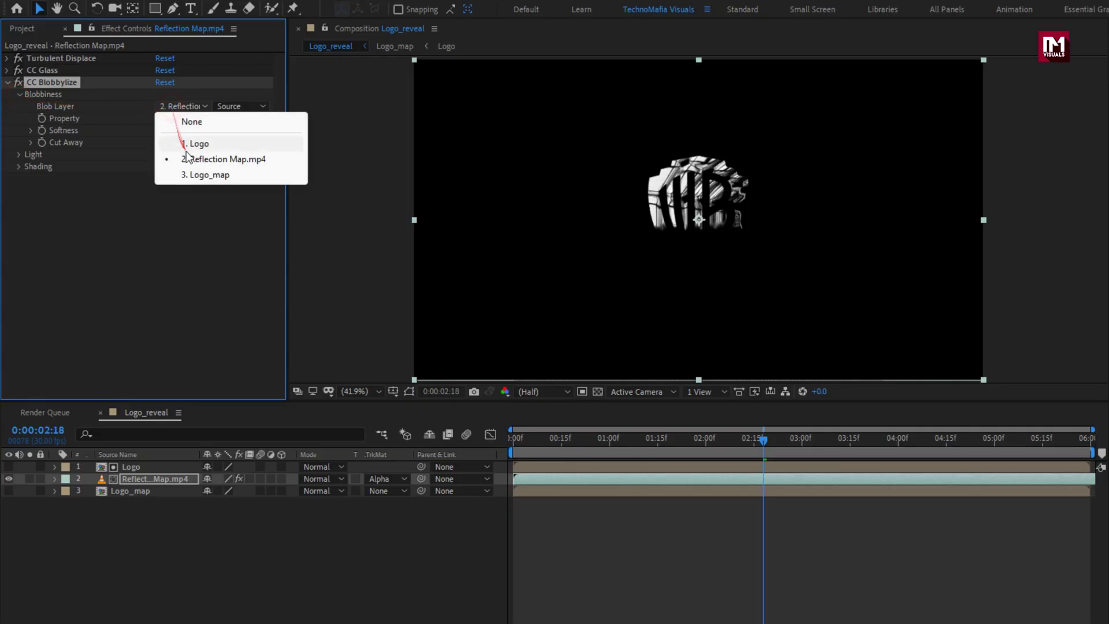
left_click(205, 174)
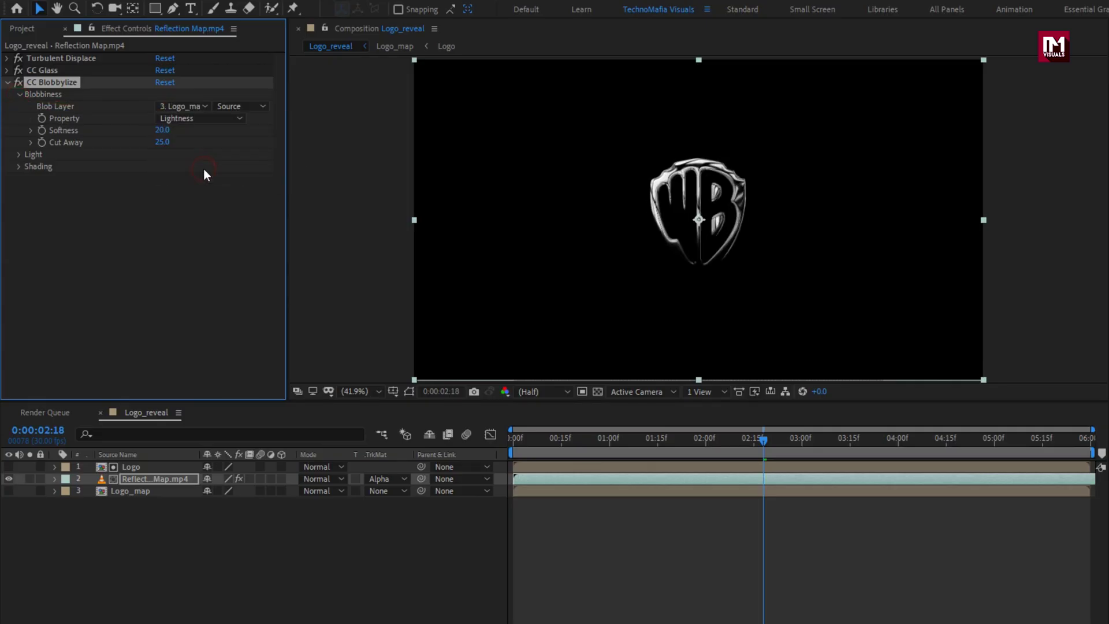
left_click(164, 131)
type("10")
key("Return")
Set Cut Away 0 and Blobbylize shading to ambient 9, diffuse 10, roughness 0.5.
left_click(162, 142)
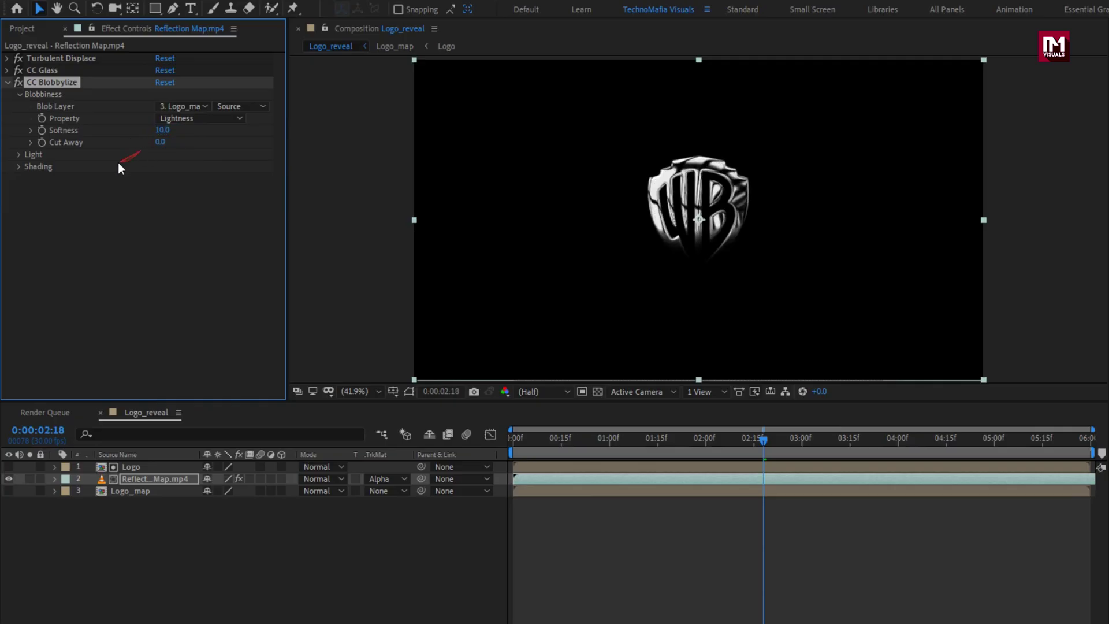
left_click(21, 166)
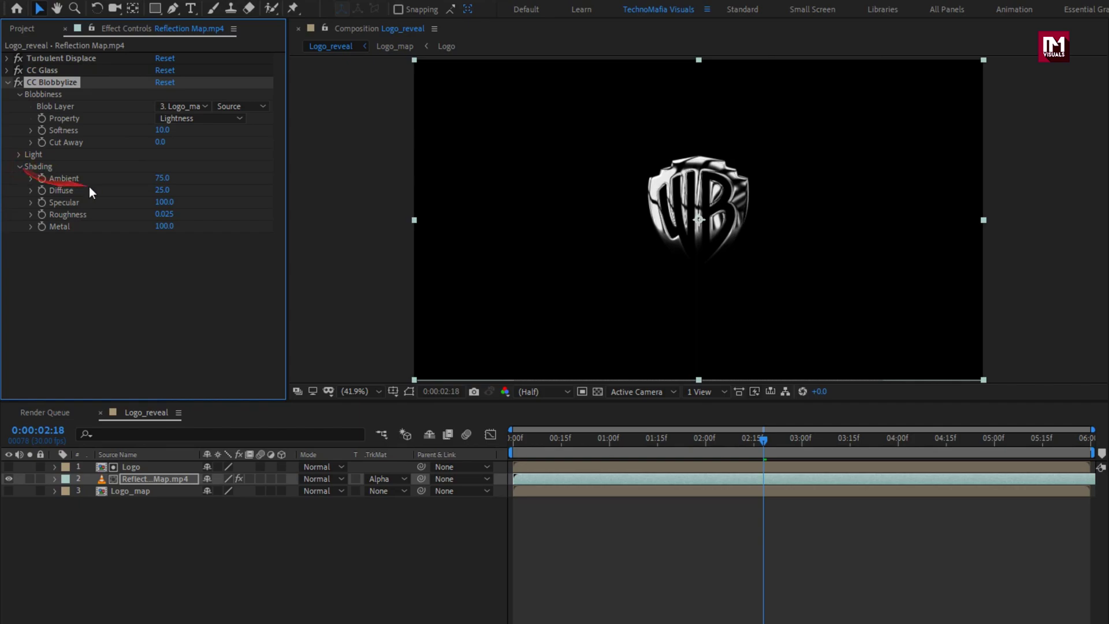
type("9")
key("Return")
left_click(161, 190)
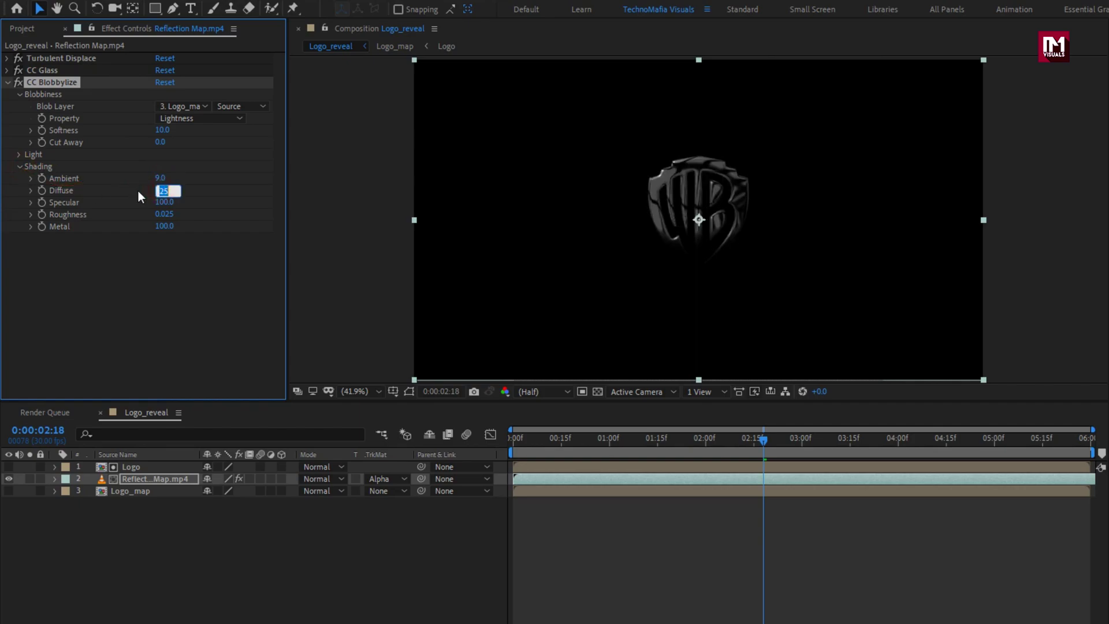
type("10")
key("Return")
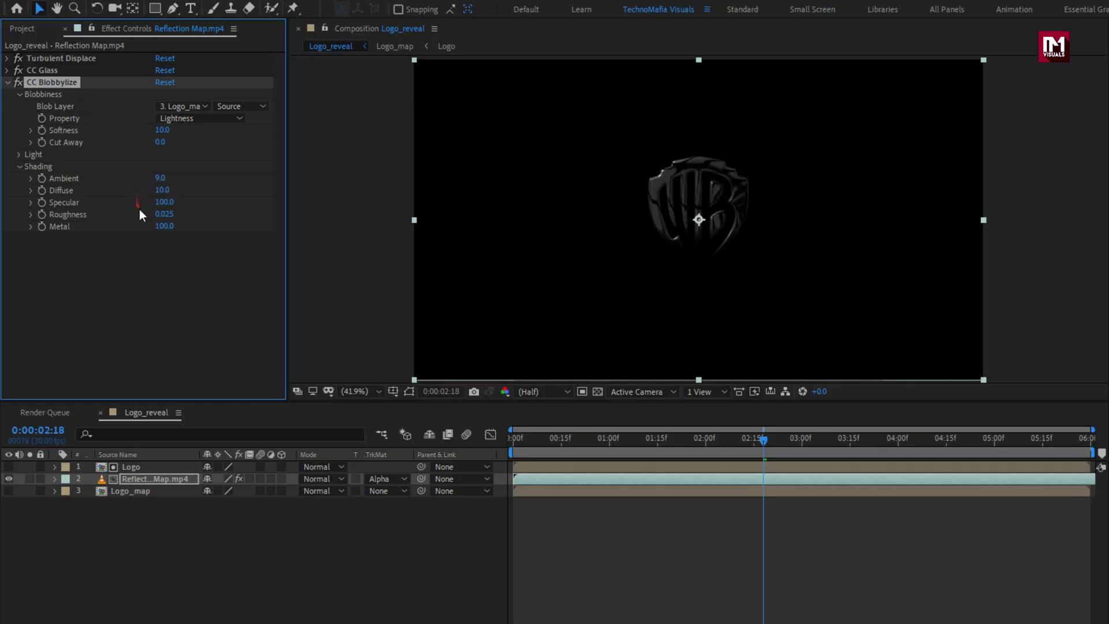
type("0.5")
left_click_drag(512, 443, 919, 438)
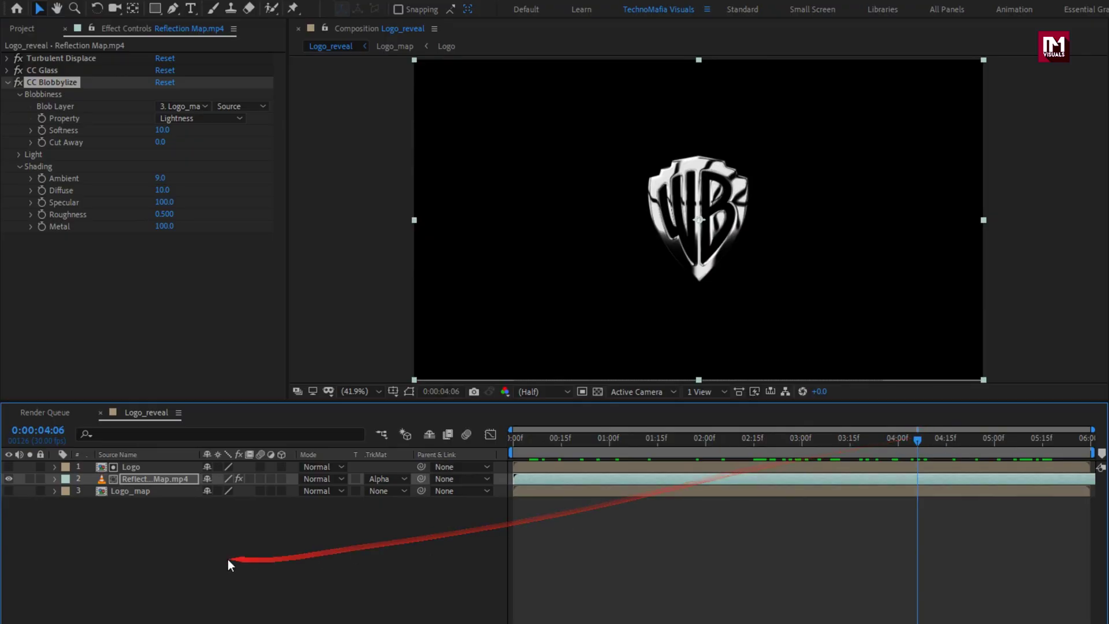
left_click(174, 525)
Select the Logo, Reflection Map and Logo_map layers and pre-compose them as Glossy_logo.
left_click_drag(173, 524, 126, 465)
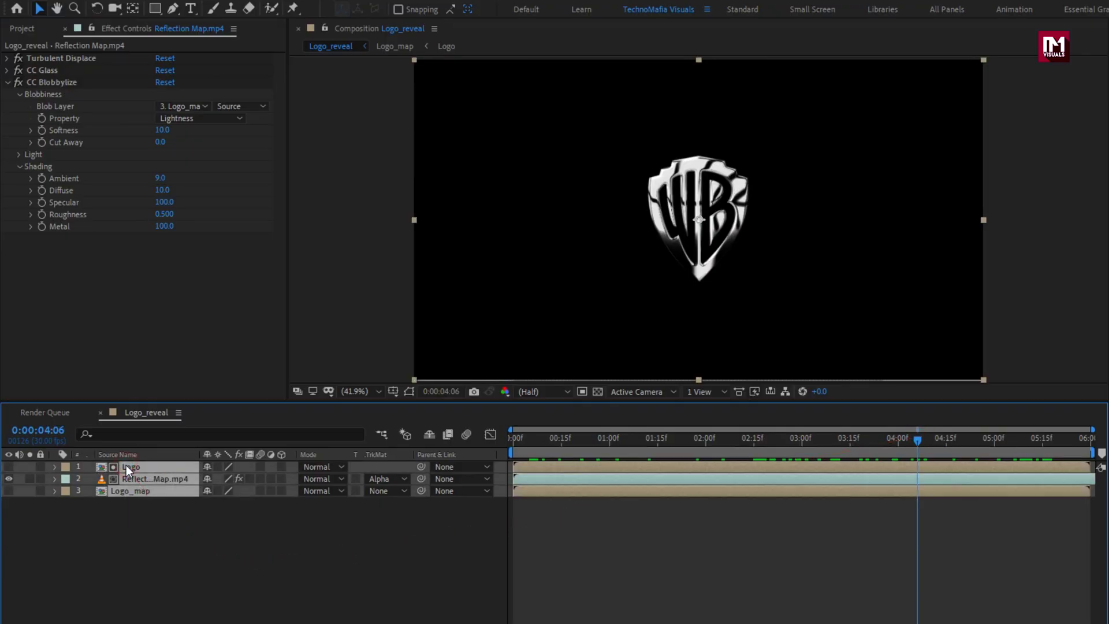
right_click(126, 465)
left_click(154, 402)
type("Glossy_logo")
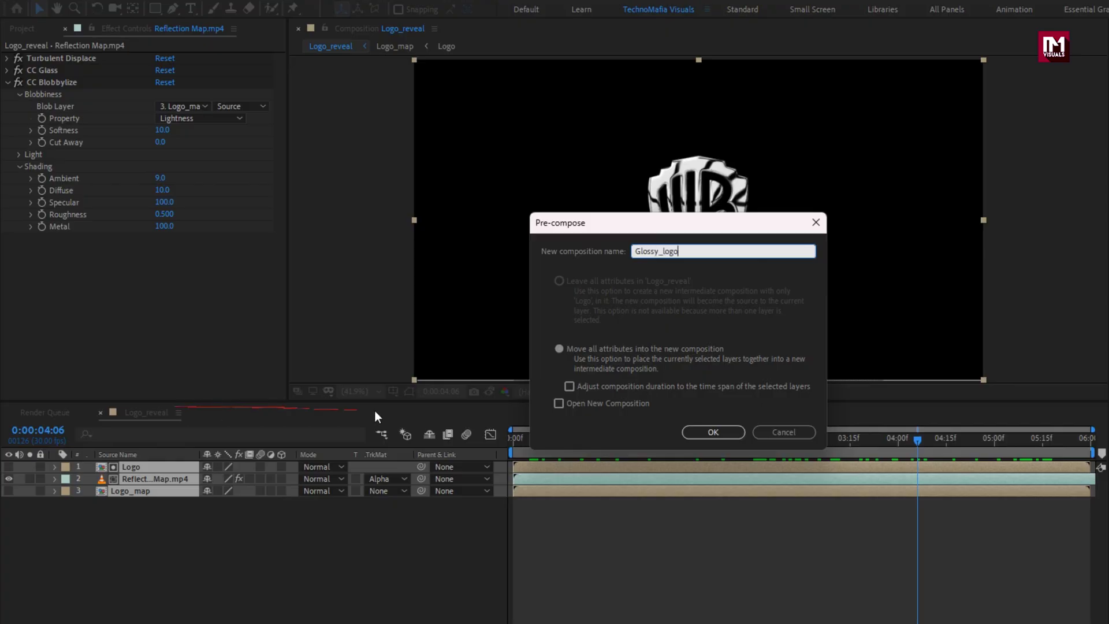
left_click(706, 430)
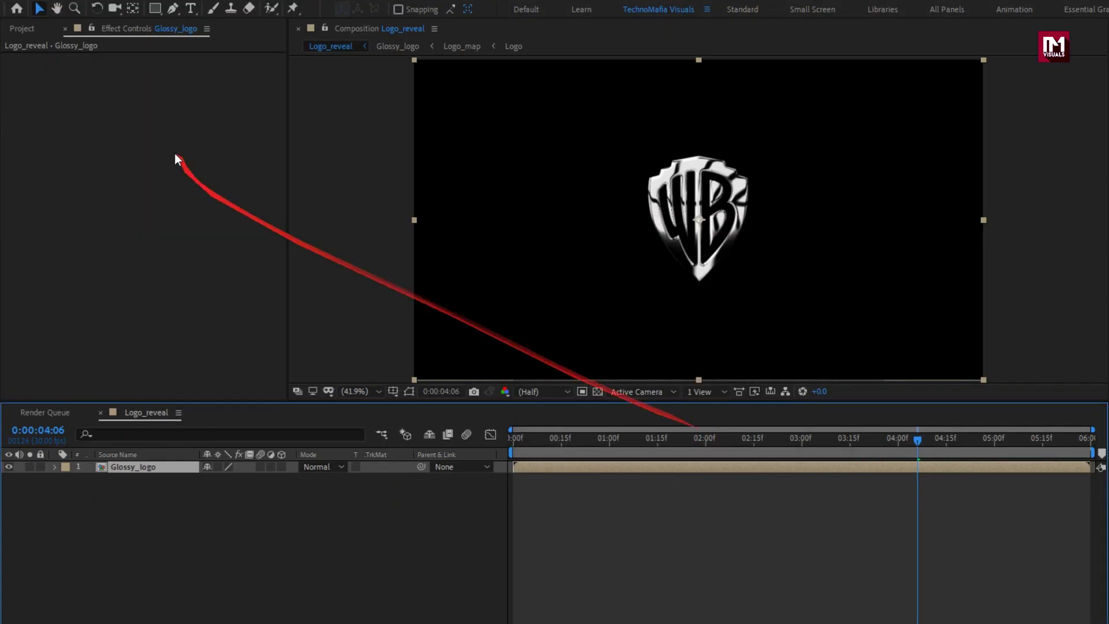
Add Gradient.psd as the top layer of Logo_reveal, scaled to 50%.
left_click(27, 29)
left_click(32, 167)
left_click_drag(32, 167, 143, 467)
key("s")
left_click(241, 480)
type("50")
key("Return")
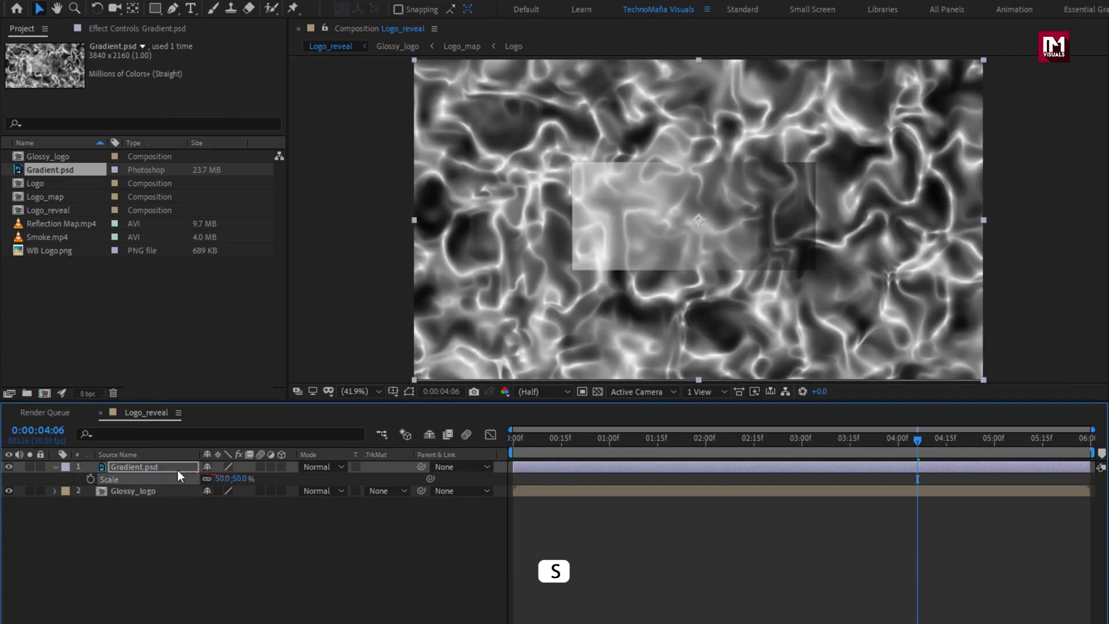
left_click(51, 468)
Pre-compose the gradient as a comp named Gradient and hide it so the logo shows.
left_click(123, 469)
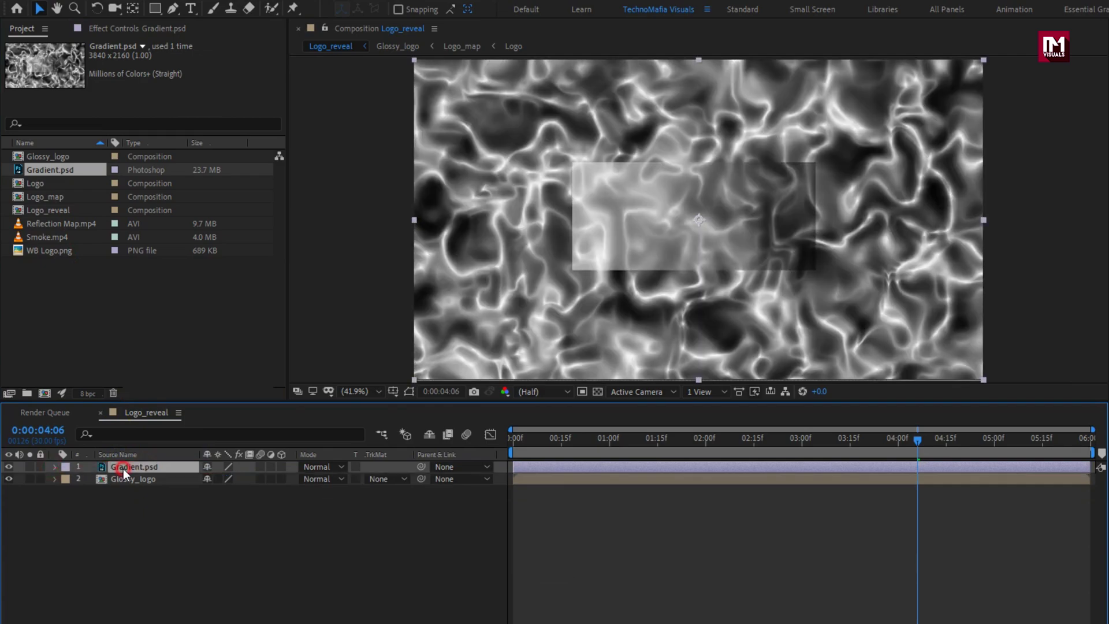
right_click(123, 469)
left_click(130, 408)
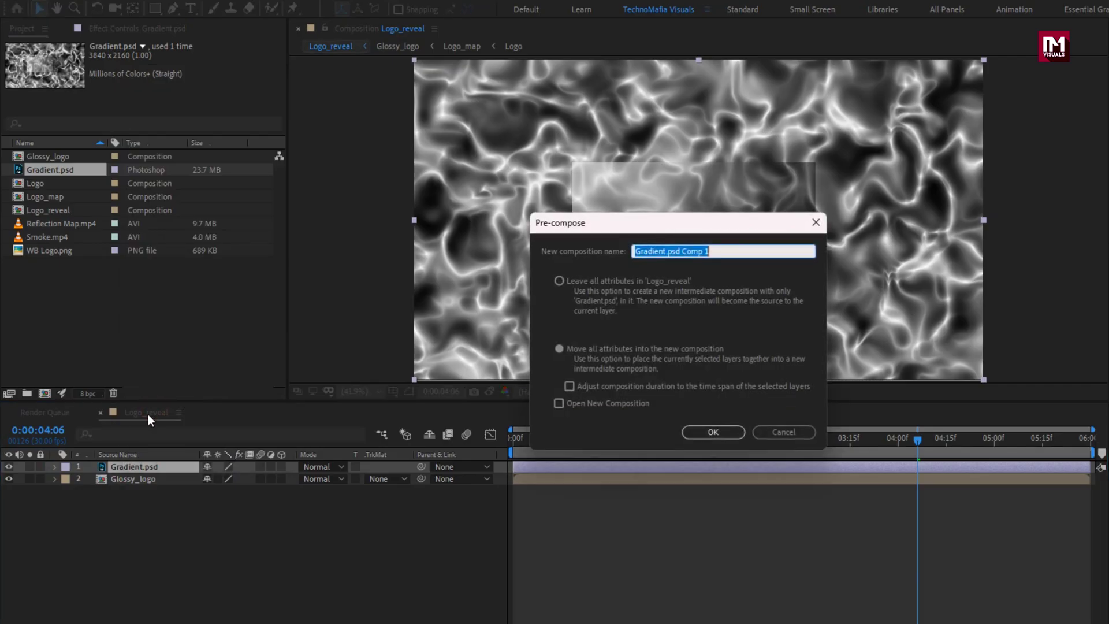
left_click_drag(669, 251, 789, 251)
key("BackSpace")
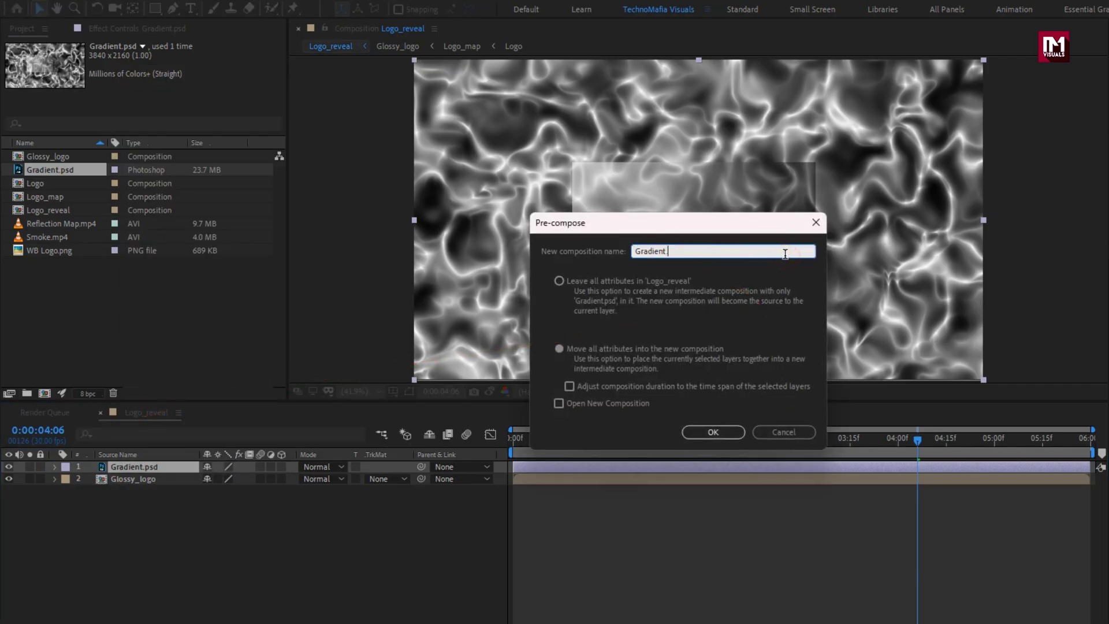
left_click(713, 432)
left_click(9, 467)
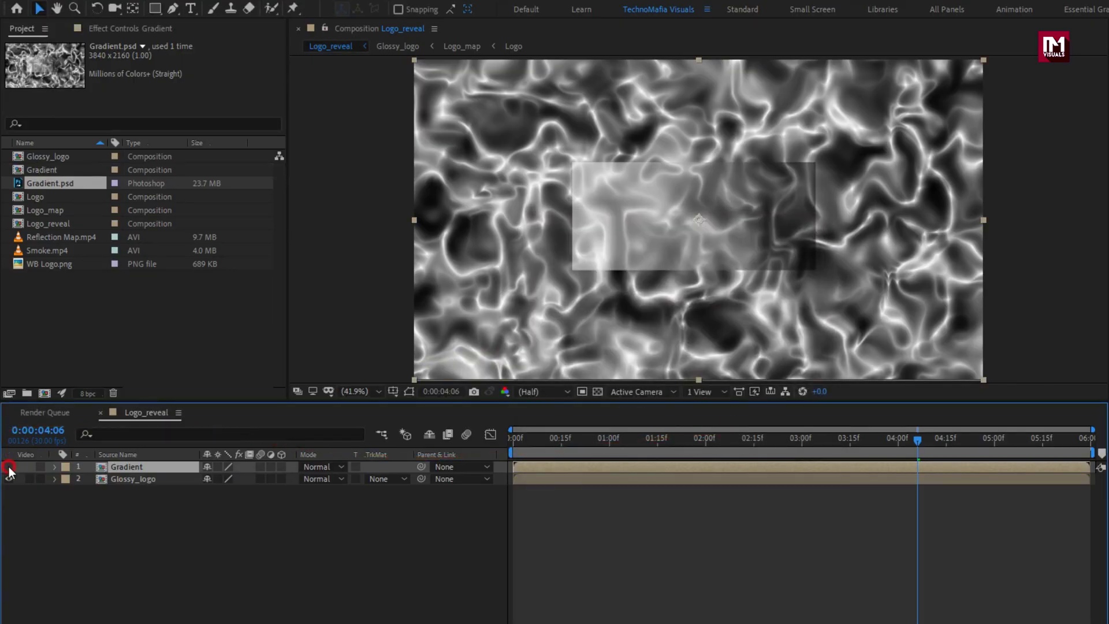
right_click(158, 498)
Create a black 1920×1080 solid named Reveal on top of the layers.
mouse_move(231, 507)
left_click(368, 545)
type("Reveal")
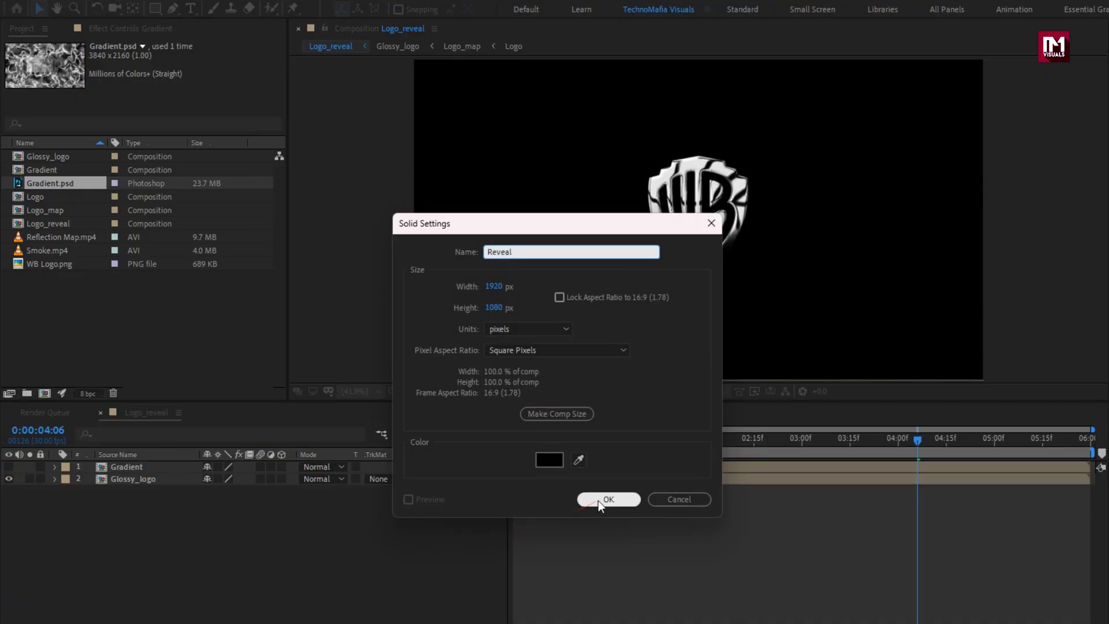
left_click(598, 500)
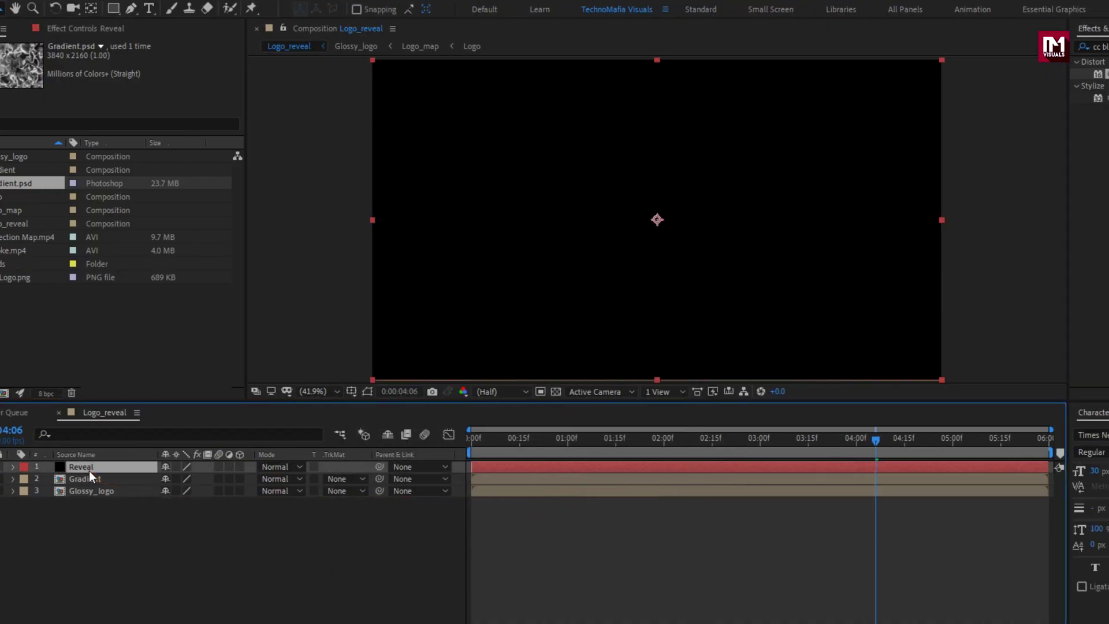
Apply CC Image Wipe to the Reveal solid and return the playhead to 0:00.
left_click(924, 46)
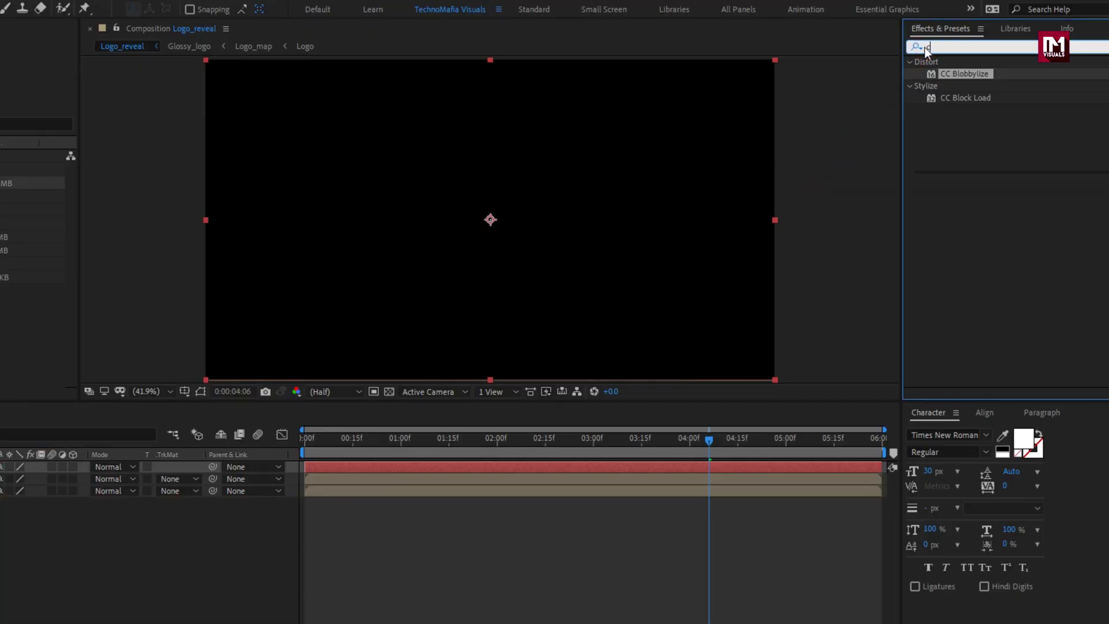
type("cc im")
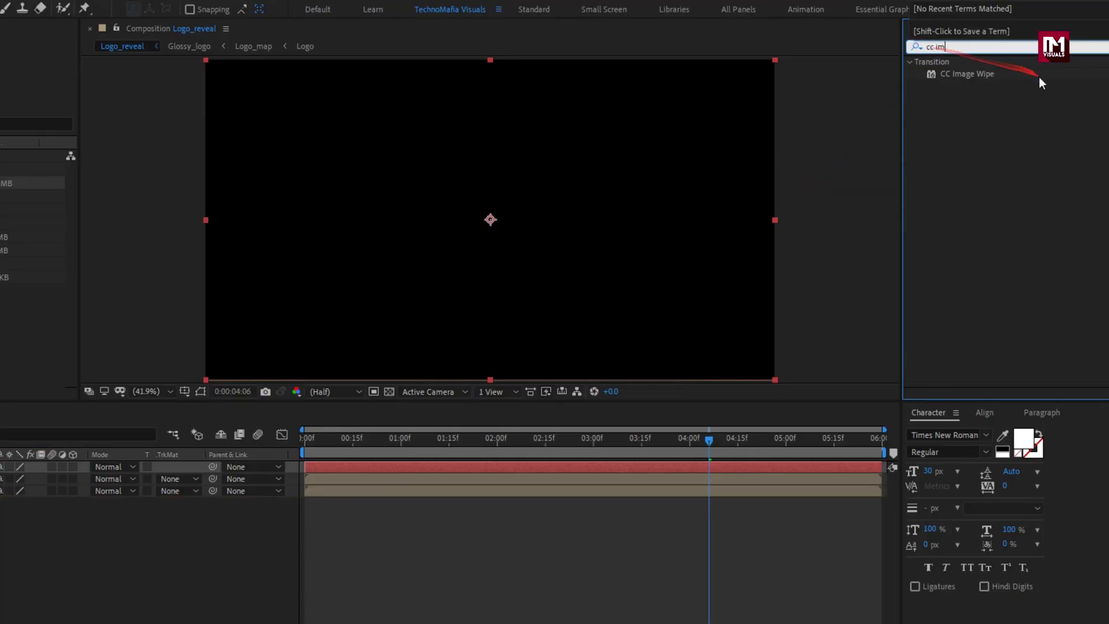
double_click(982, 74)
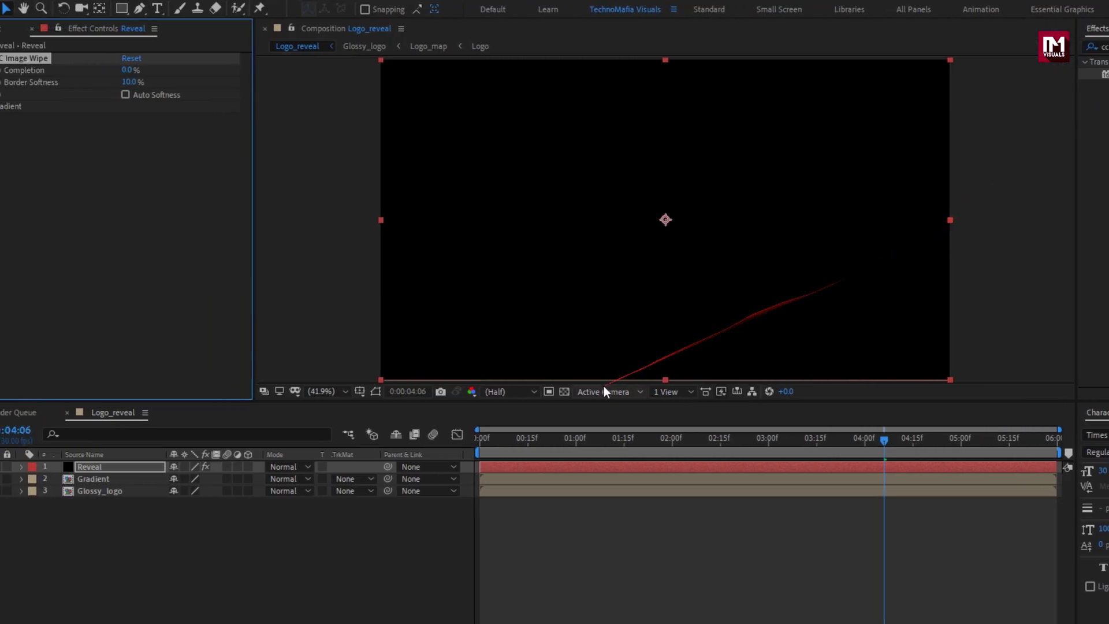
left_click_drag(521, 442, 467, 447)
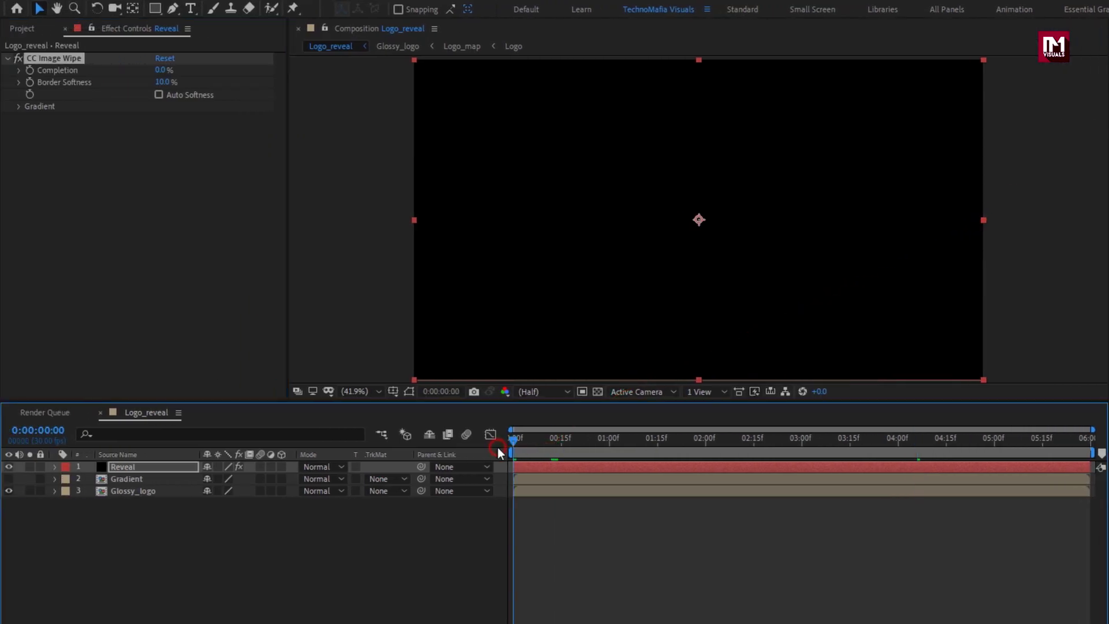
Keyframe Reveal's Completion from 0% at 0:00 to 100% at 3:00, with Border Softness 0%.
left_click(29, 71)
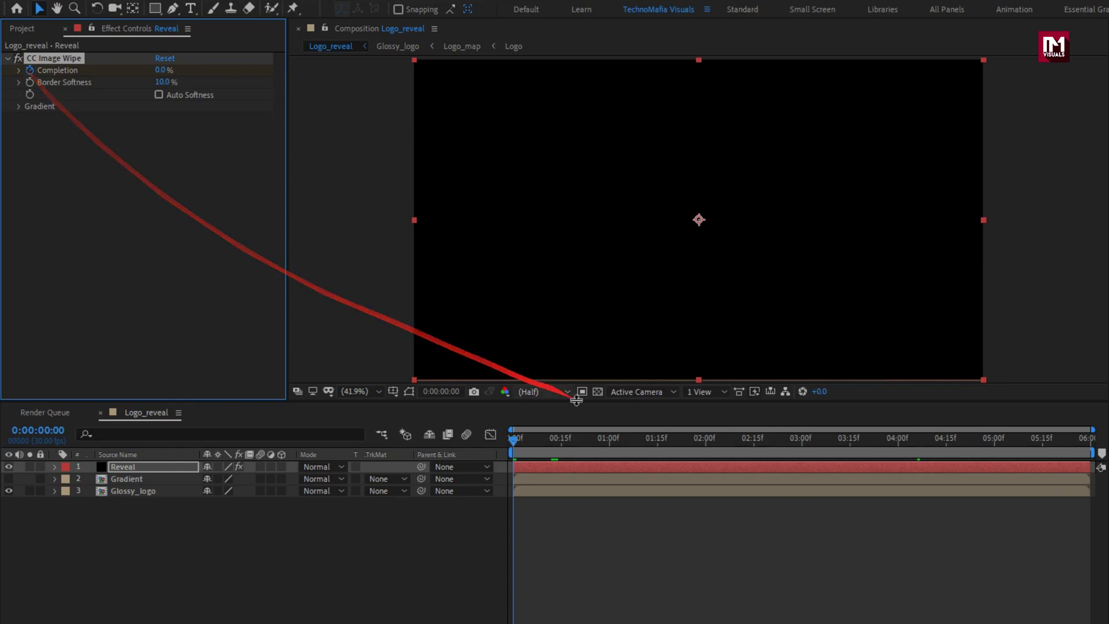
left_click_drag(705, 443, 802, 440)
left_click(164, 70)
type("100")
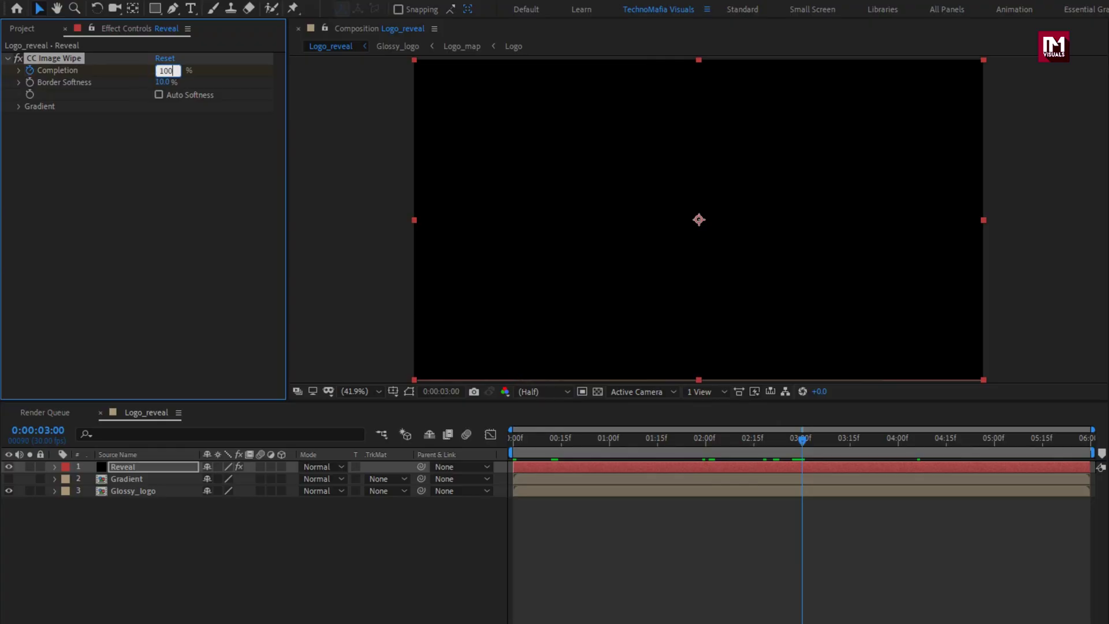
key("Return")
left_click(162, 82)
type("0")
key("Return")
mouse_move(552, 445)
left_mouse_down()
mouse_move(667, 447)
mouse_move(508, 431)
mouse_move(541, 430)
left_mouse_up()
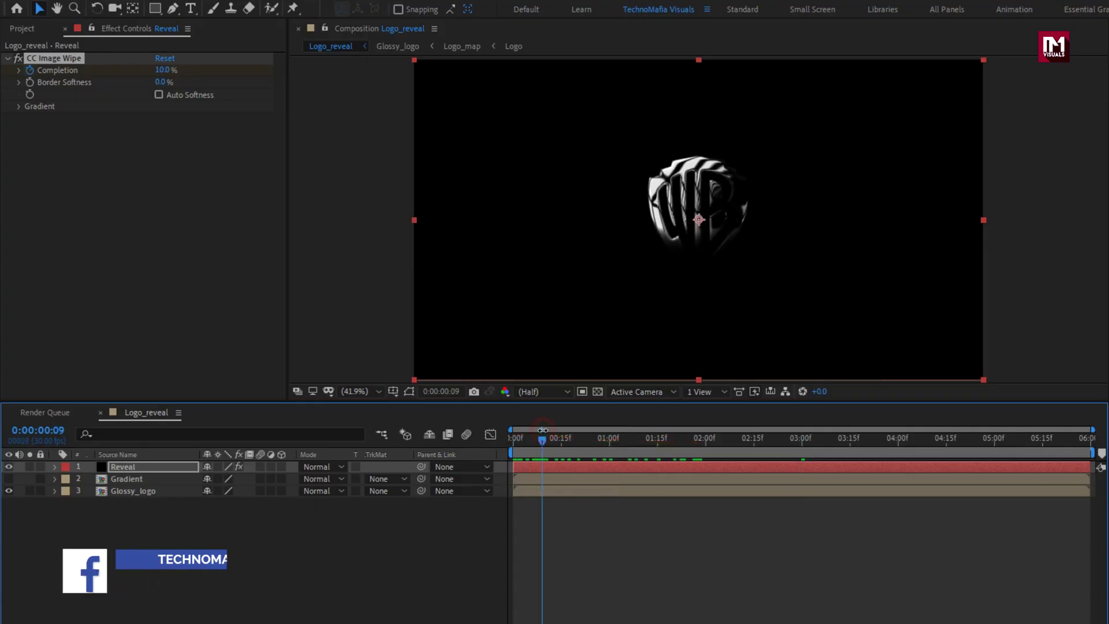
Set the wipe's gradient layer to 2. Gradient and scrub to check the logo reveal.
left_click(21, 107)
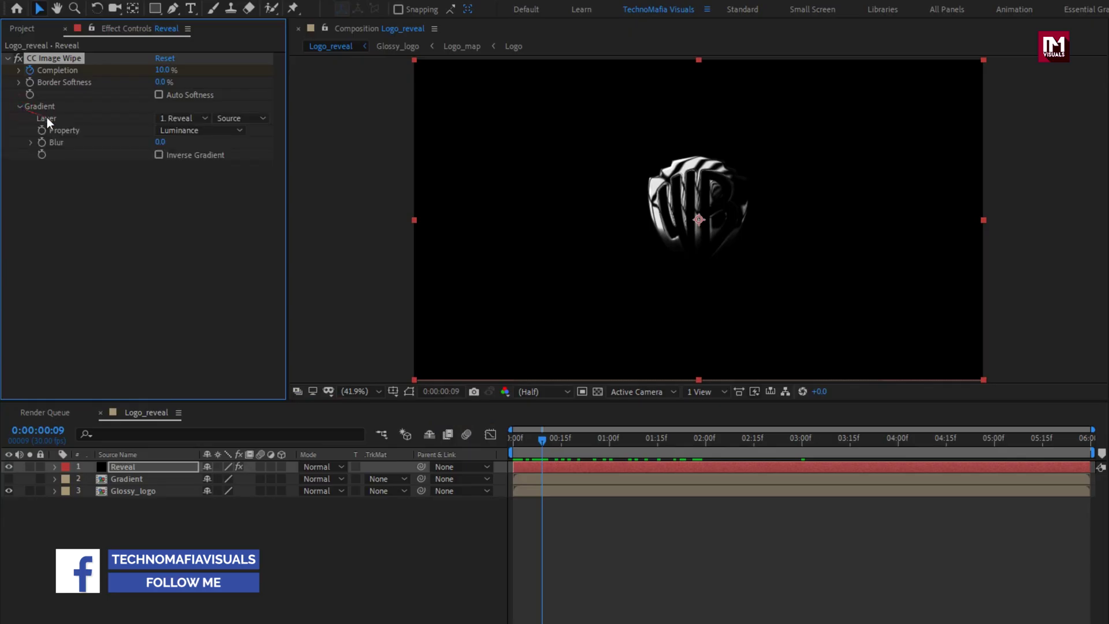
left_click(181, 118)
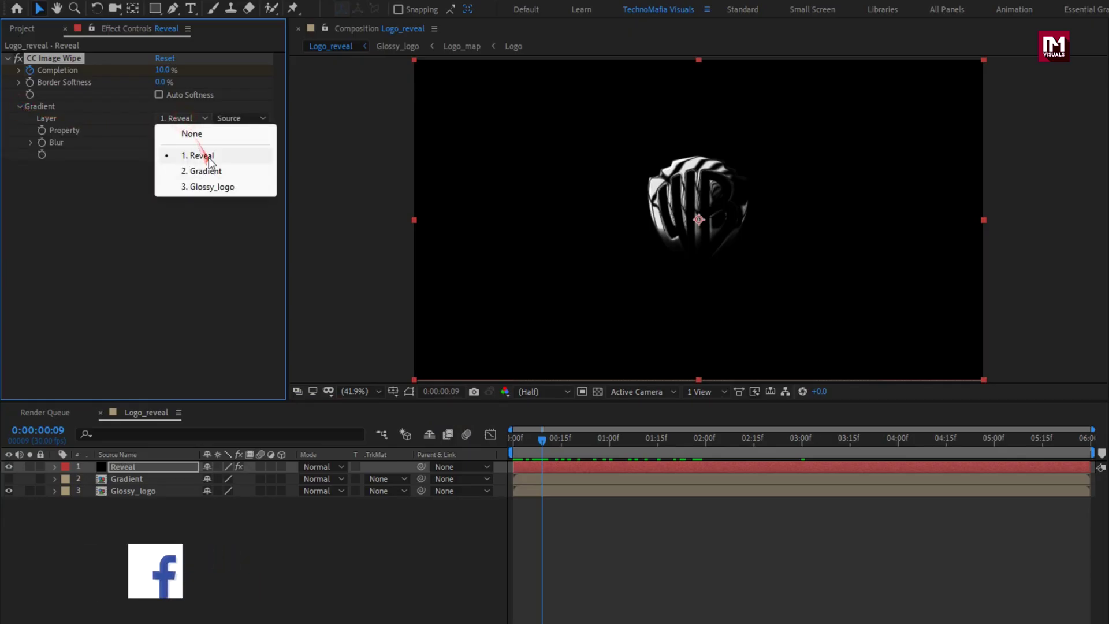
left_click(218, 172)
left_click(596, 446)
left_click_drag(595, 446, 680, 437)
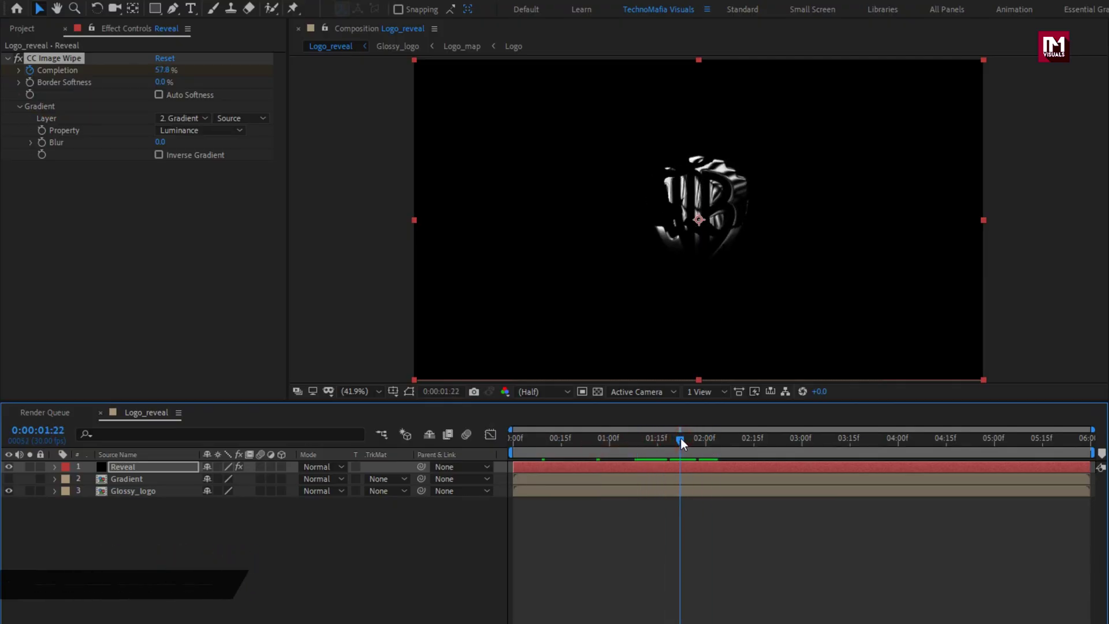
left_click(122, 479)
Pre-compose the Reveal and Gradient layers into a precomp named Image_wipe.
left_click(120, 467, "ctrl")
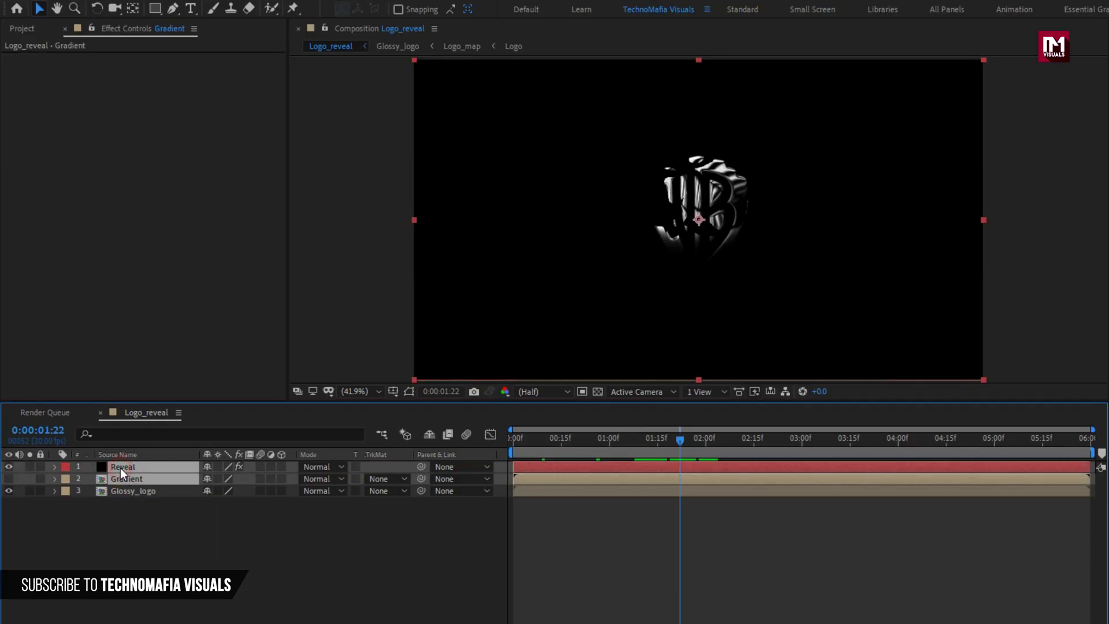
right_click(120, 468)
left_click(144, 404)
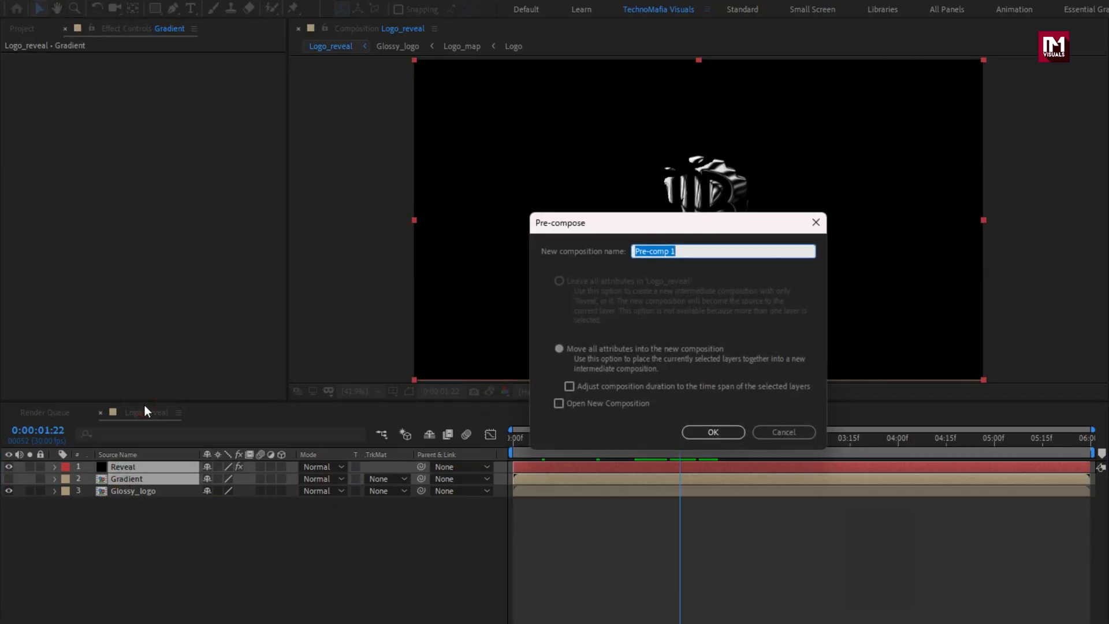
type("Image_wipe")
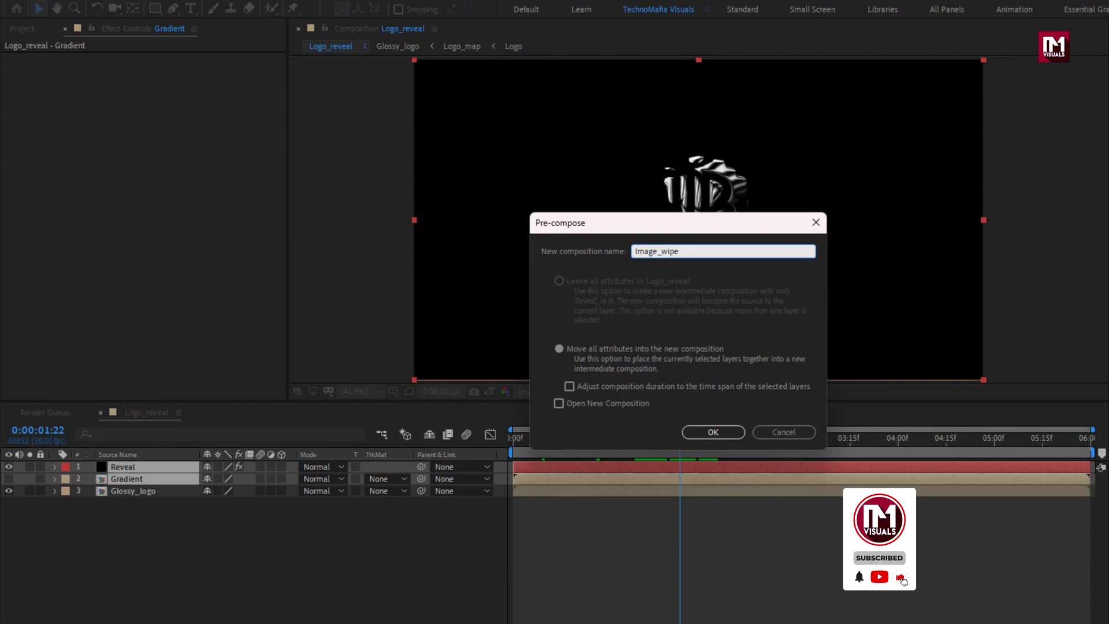
left_click(696, 431)
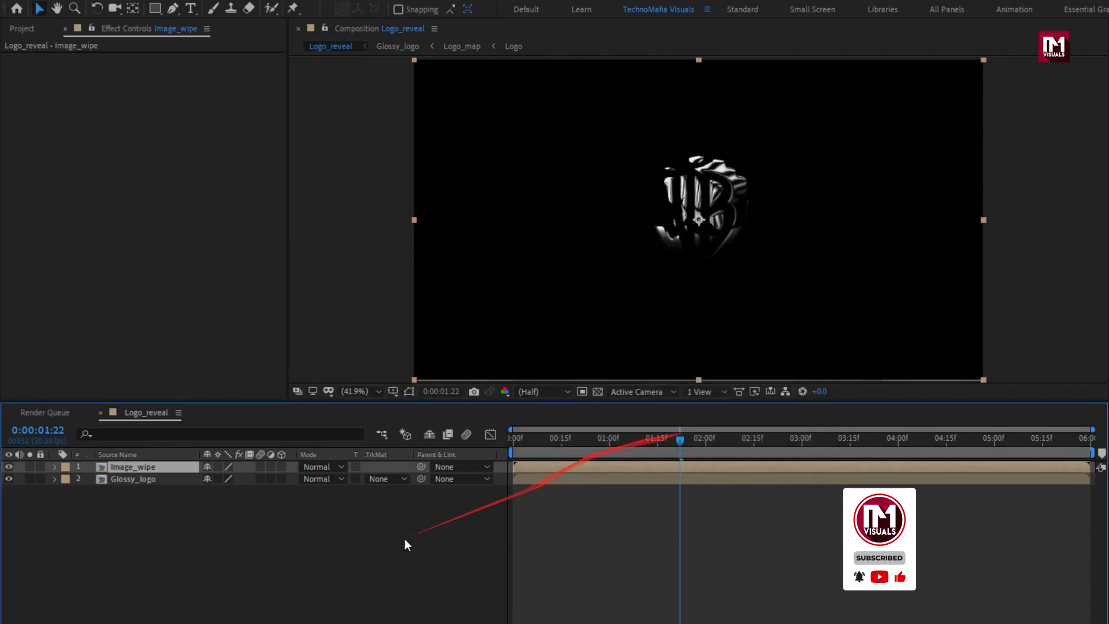
Move Image_wipe below Glossy_logo and turn off its visibility.
left_click_drag(123, 468, 125, 496)
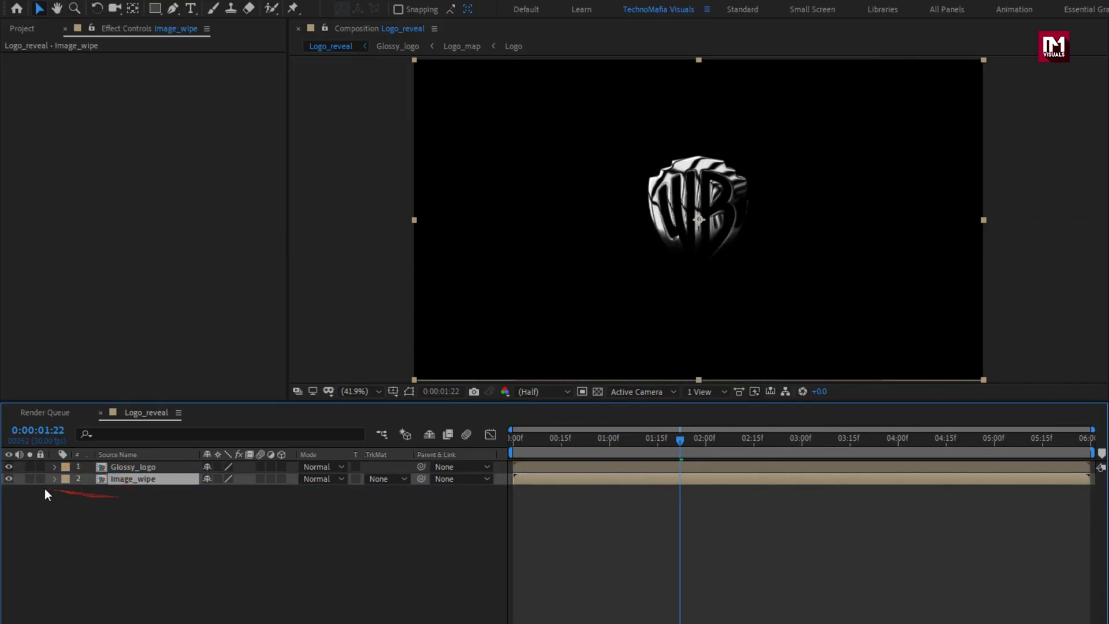
left_click(8, 479)
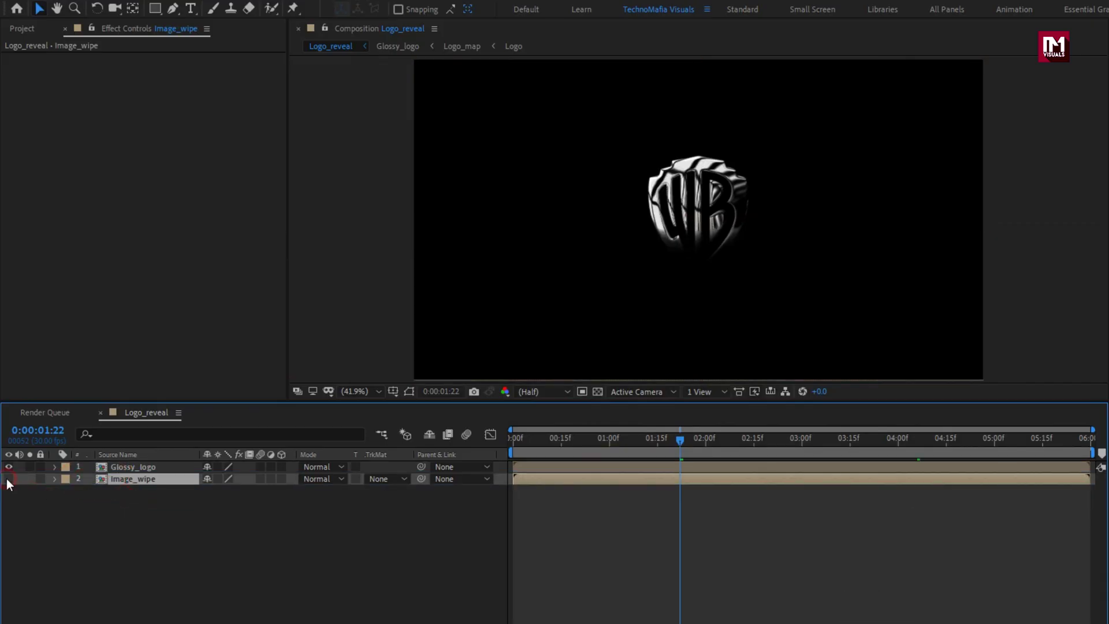
left_click(30, 497)
left_click(20, 32)
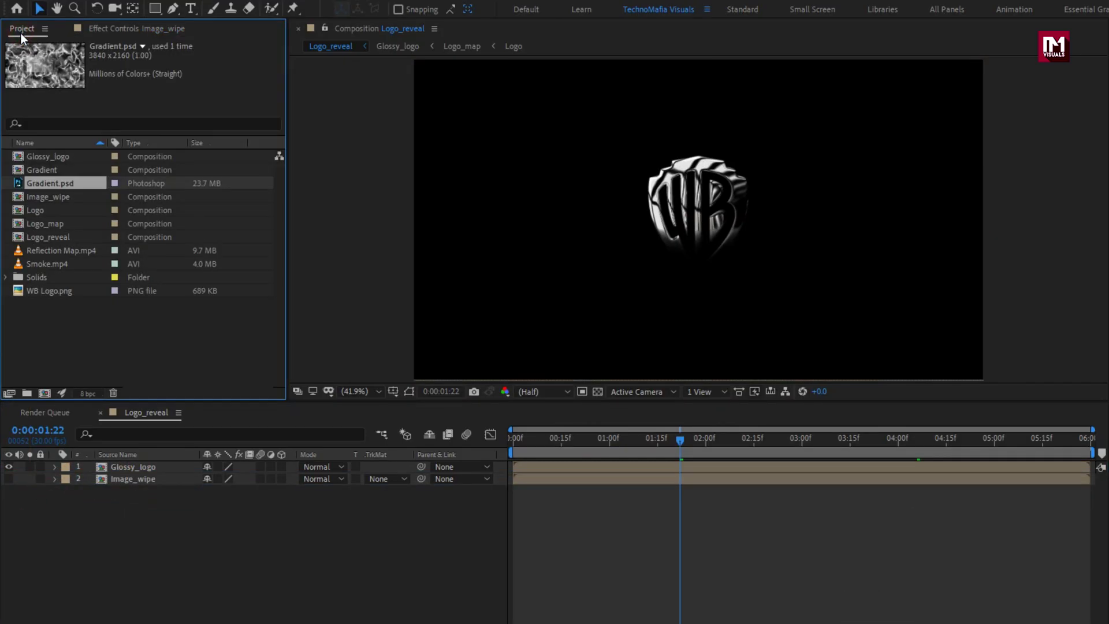
Add Smoke.mp4 to Logo_reveal, pre-compose it as Smoke, and place it under Glossy_logo.
left_click(44, 265)
left_click_drag(44, 264, 137, 463)
right_click(137, 463)
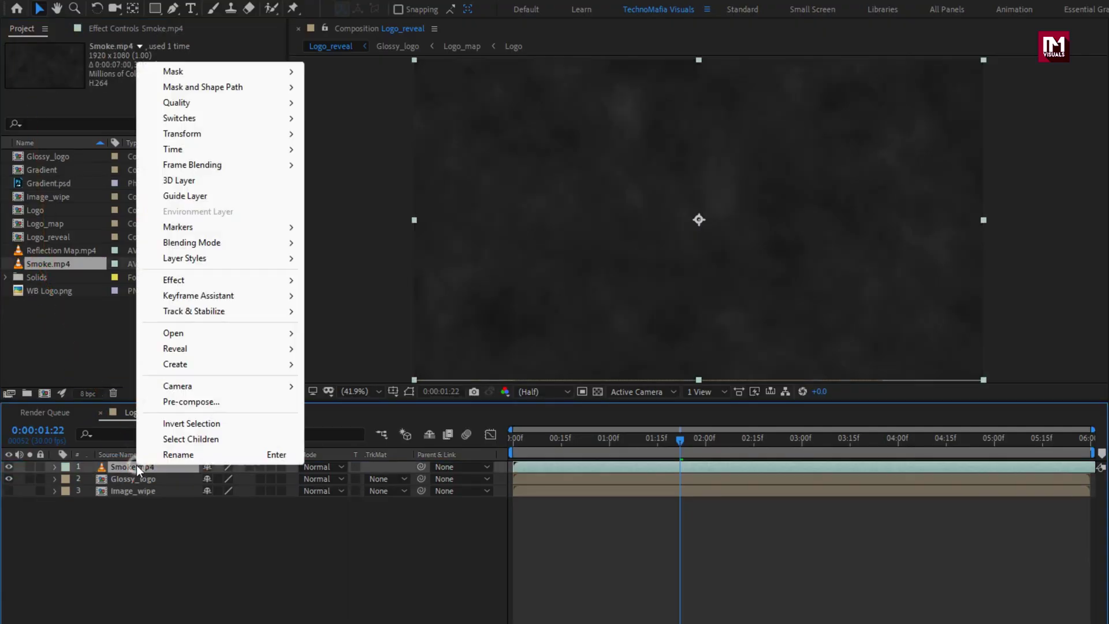
left_click(161, 407)
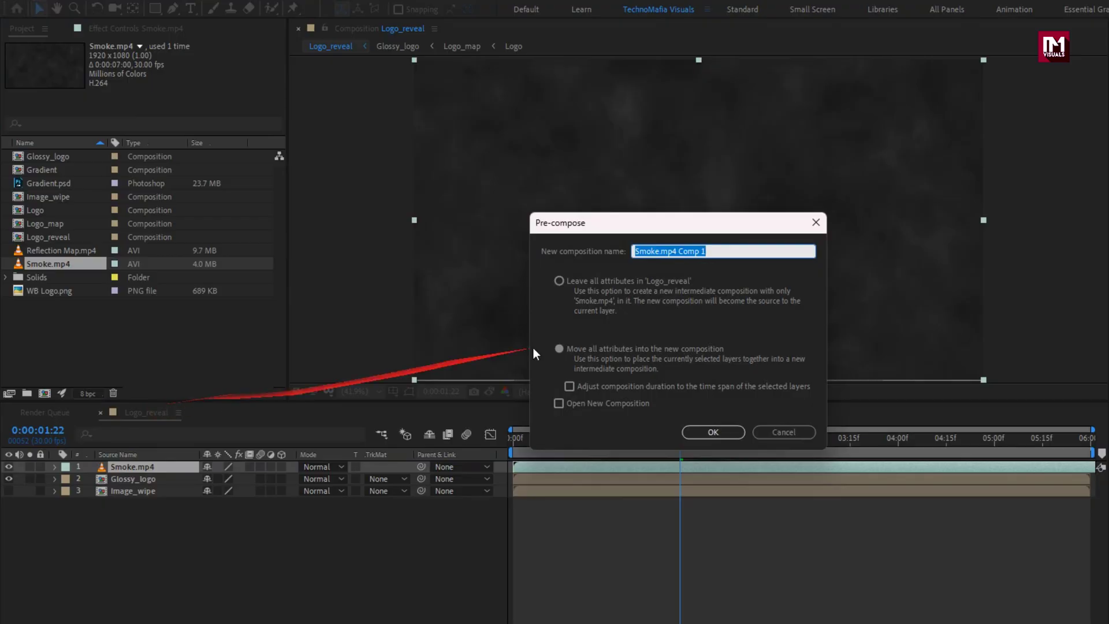
left_click_drag(662, 253, 822, 252)
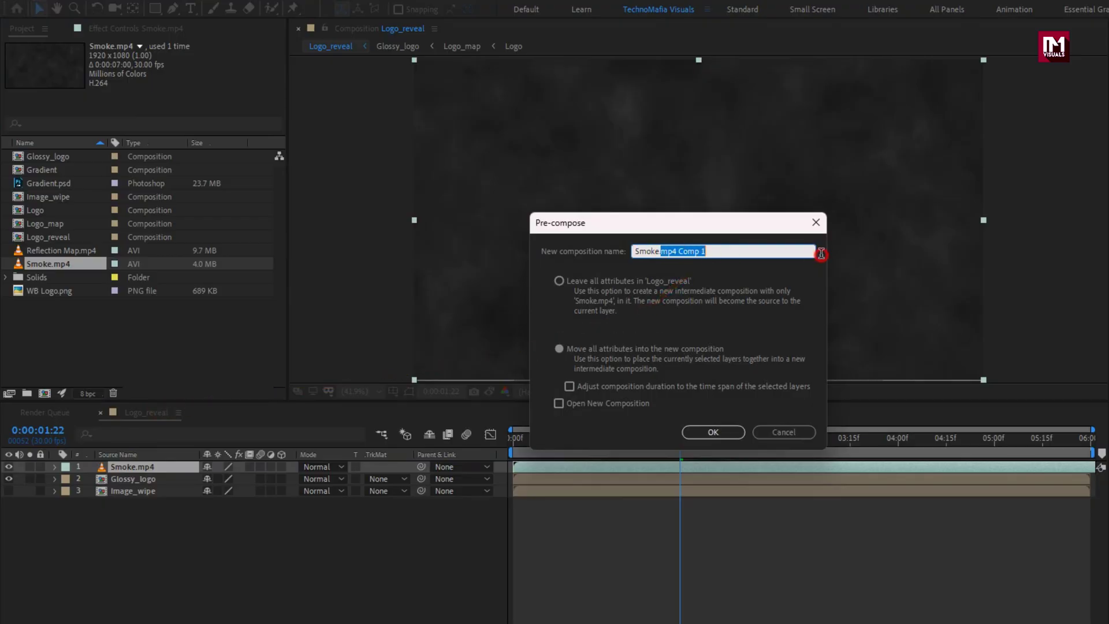
key("BackSpace")
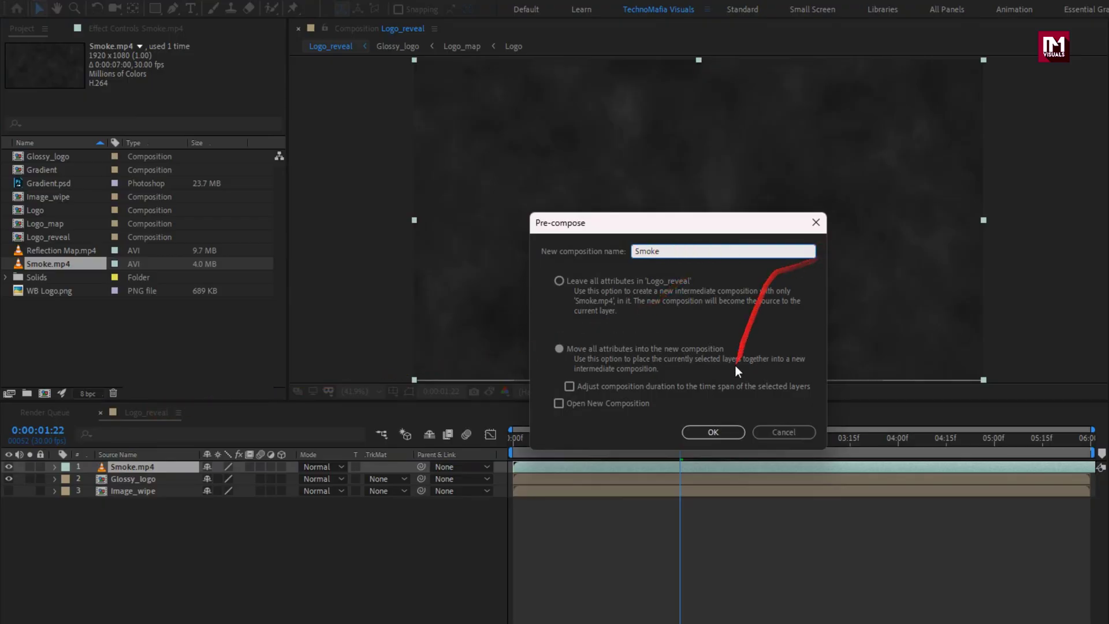
left_click(732, 433)
left_click_drag(136, 478, 136, 486)
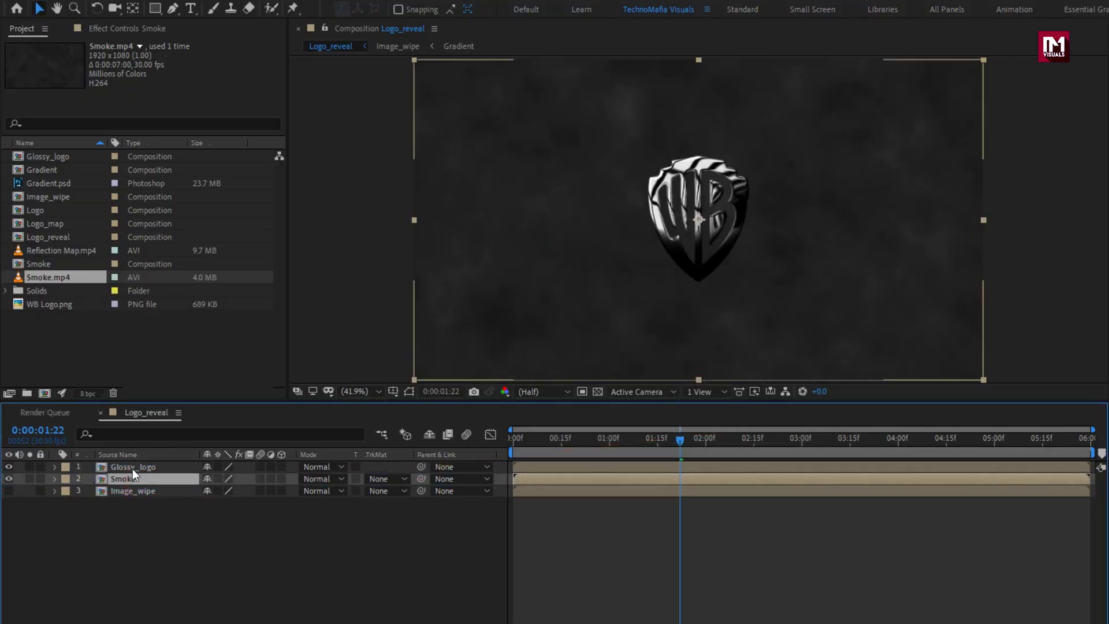
Apply Set Matte to Glossy_logo, taking an inverted matte from the Image_wipe layer.
left_click(133, 469)
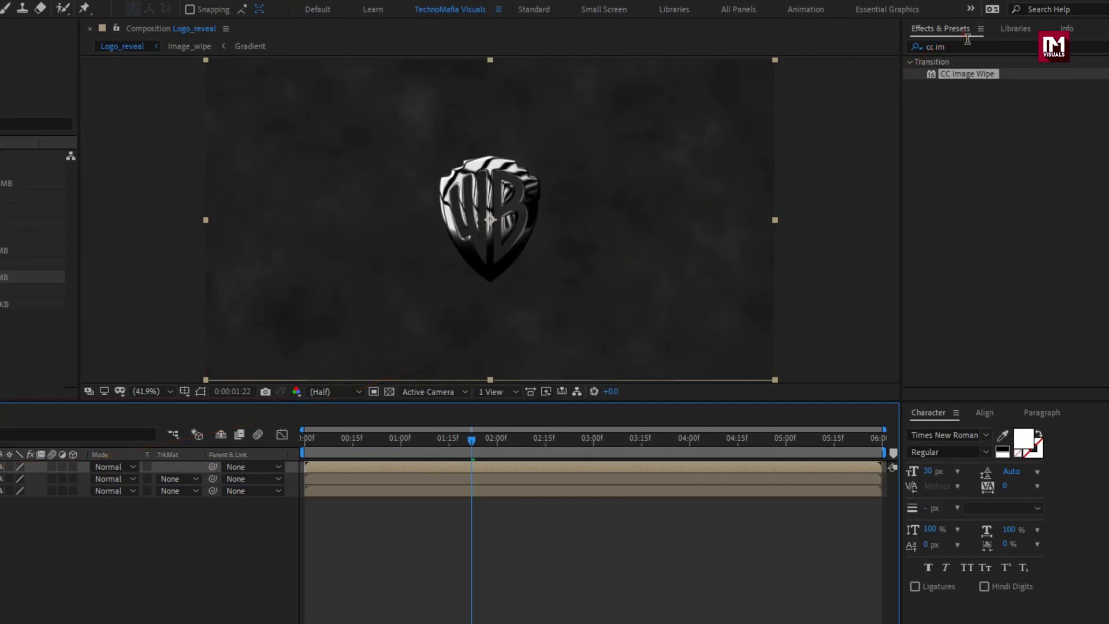
left_click(960, 46)
type("set")
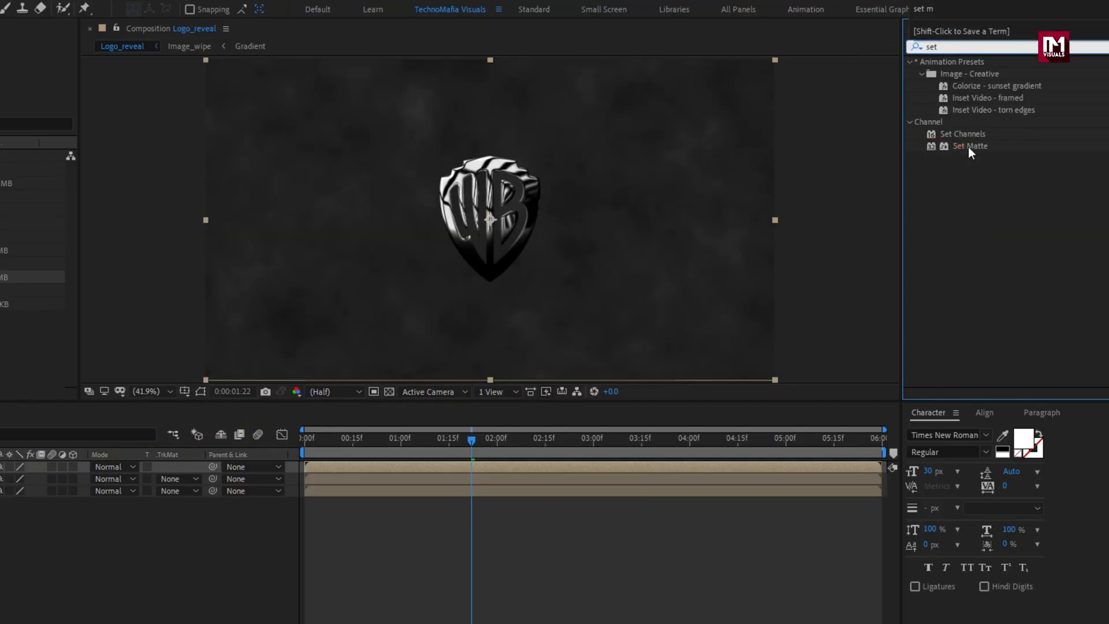
double_click(969, 146)
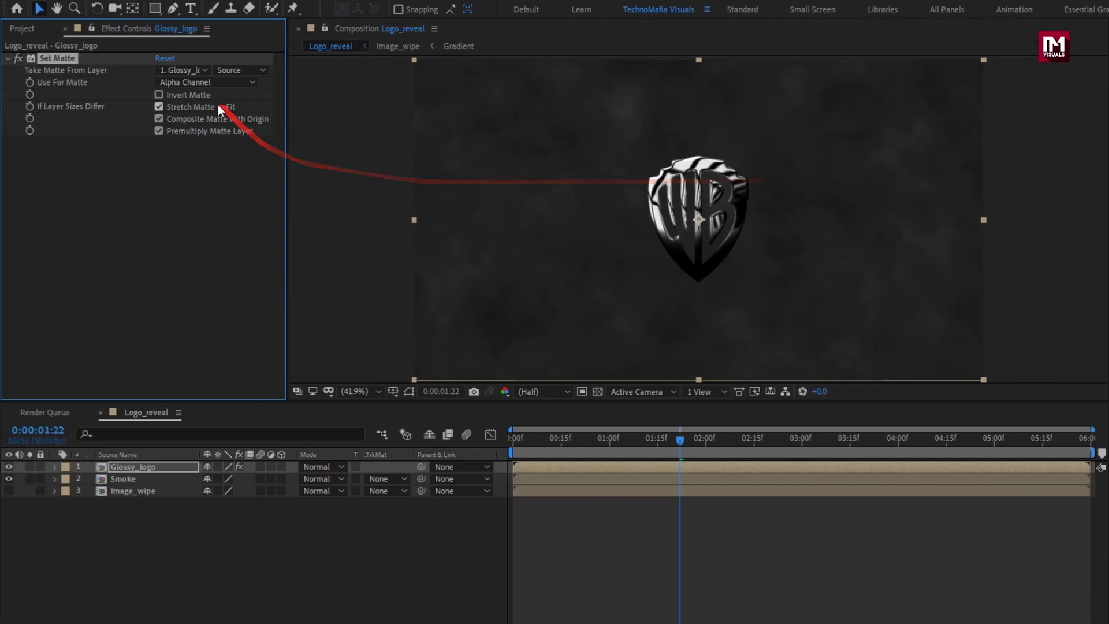
left_click(190, 70)
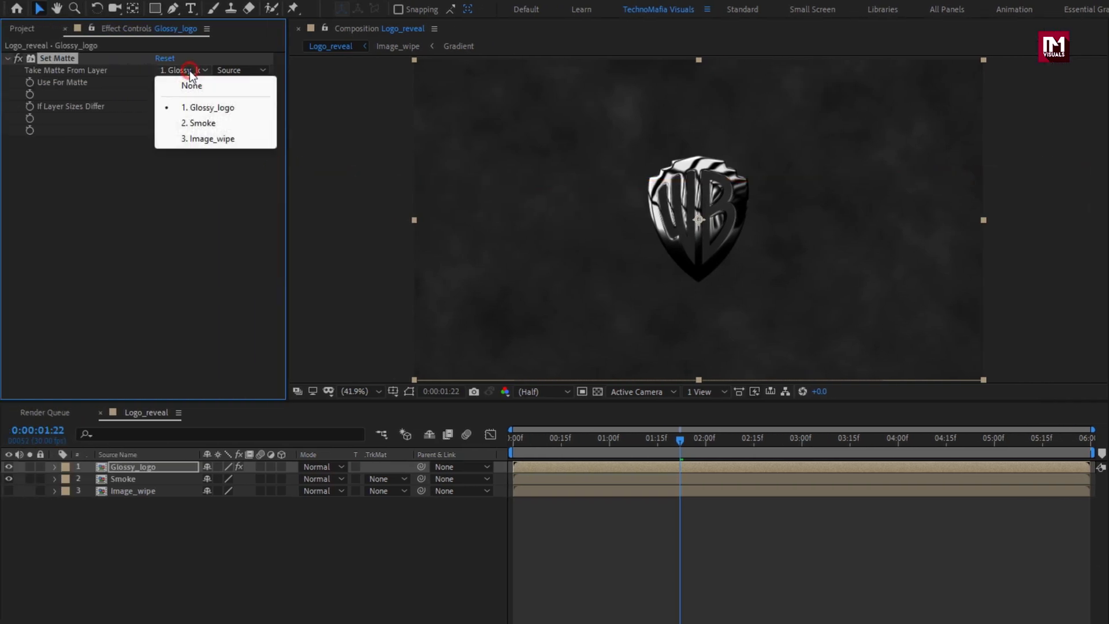
left_click(234, 139)
left_click(159, 95)
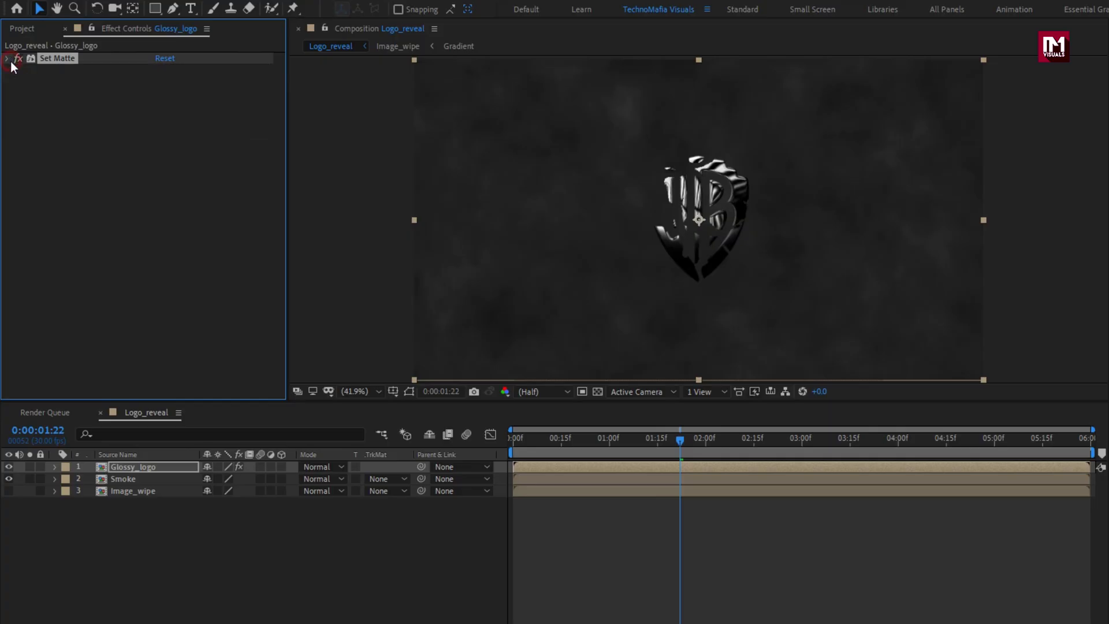
Apply Glow to Glossy_logo with radius 30, intensity 0.1 and Screen operation.
left_click_drag(946, 46, 895, 46)
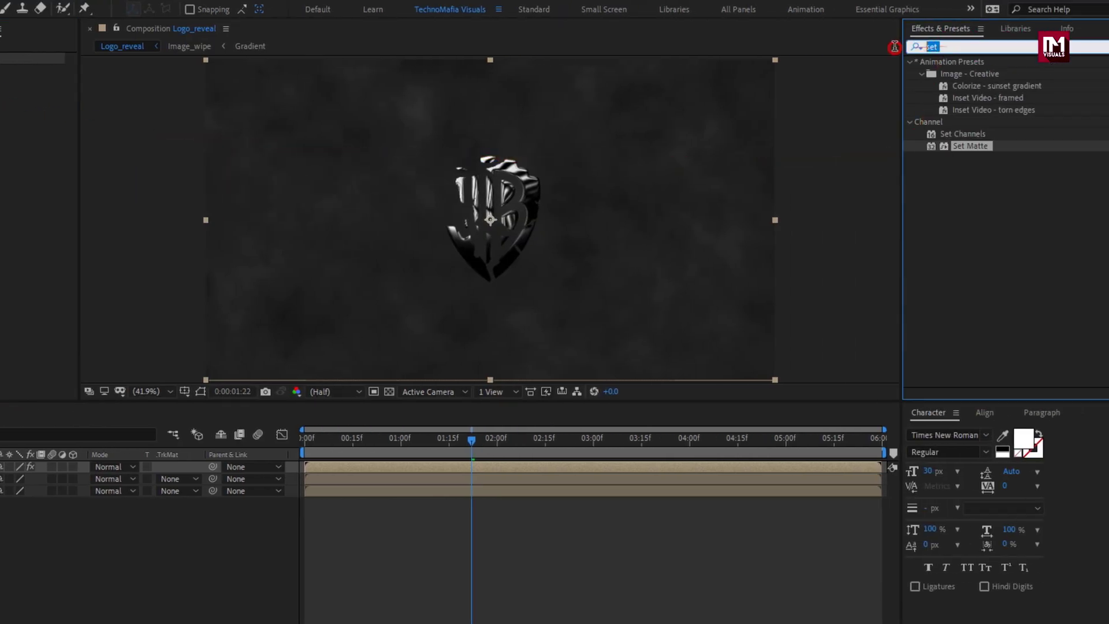
type("glow")
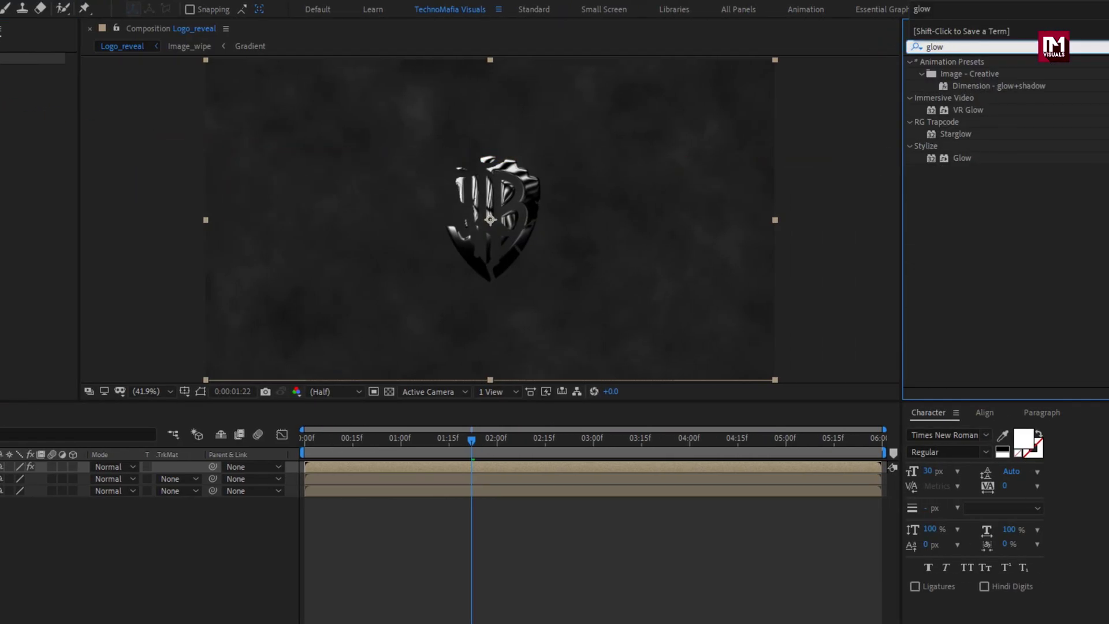
double_click(956, 160)
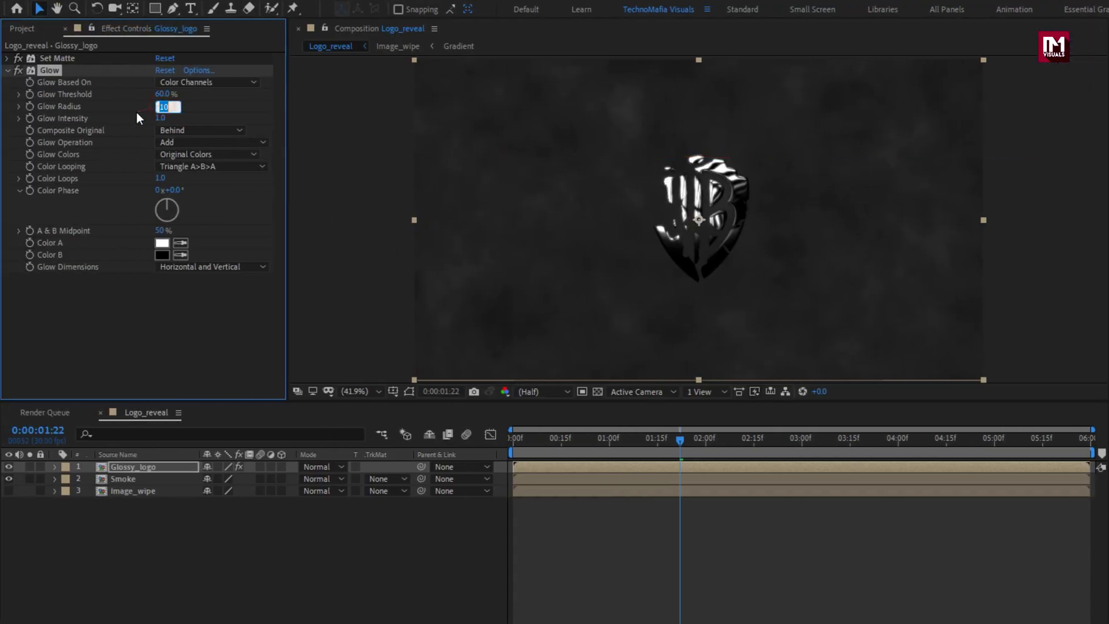
type("30")
key("Return")
left_click(168, 119)
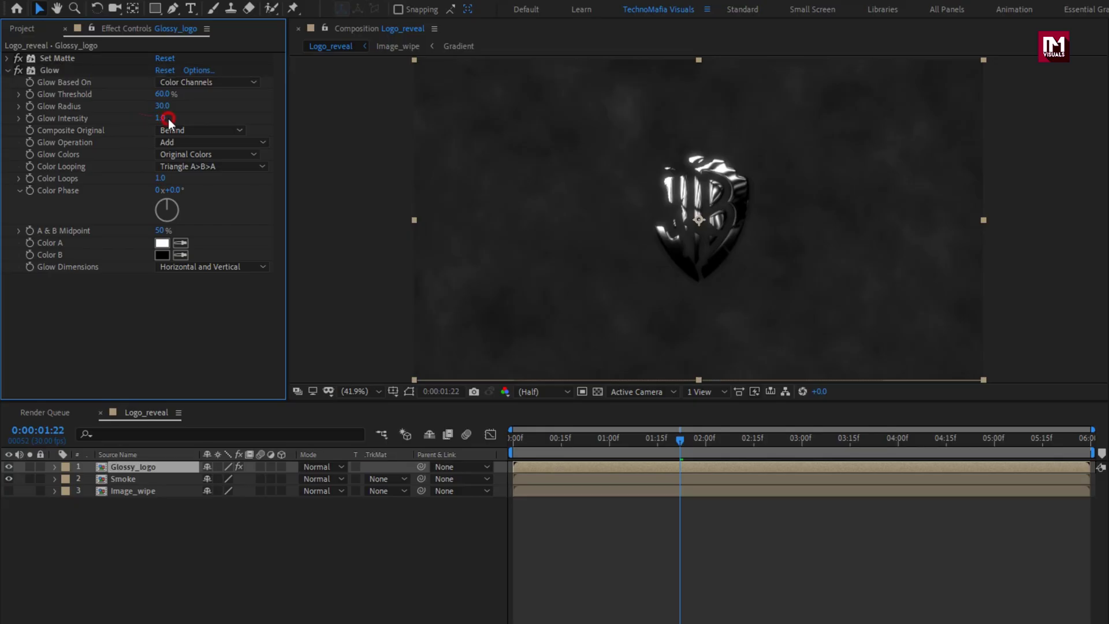
type("0.1")
key("Return")
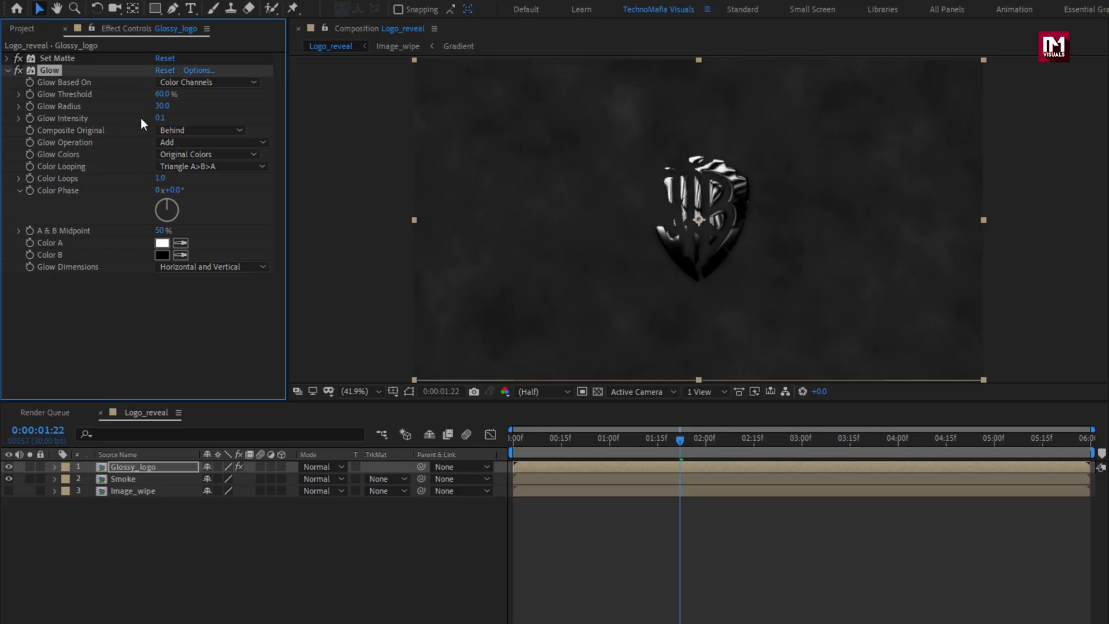
left_click(172, 142)
left_click(199, 237)
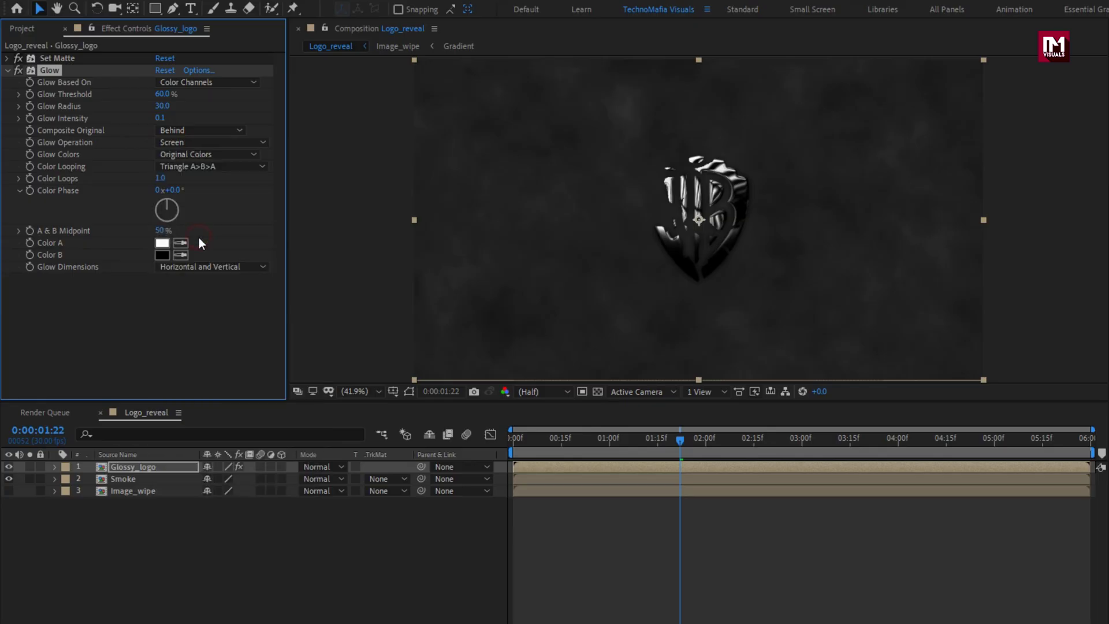
Duplicate the glow twice, giving Glow 2 radius 120 and Glow 3 radius 300.
key("ctrl+d")
left_click(8, 70)
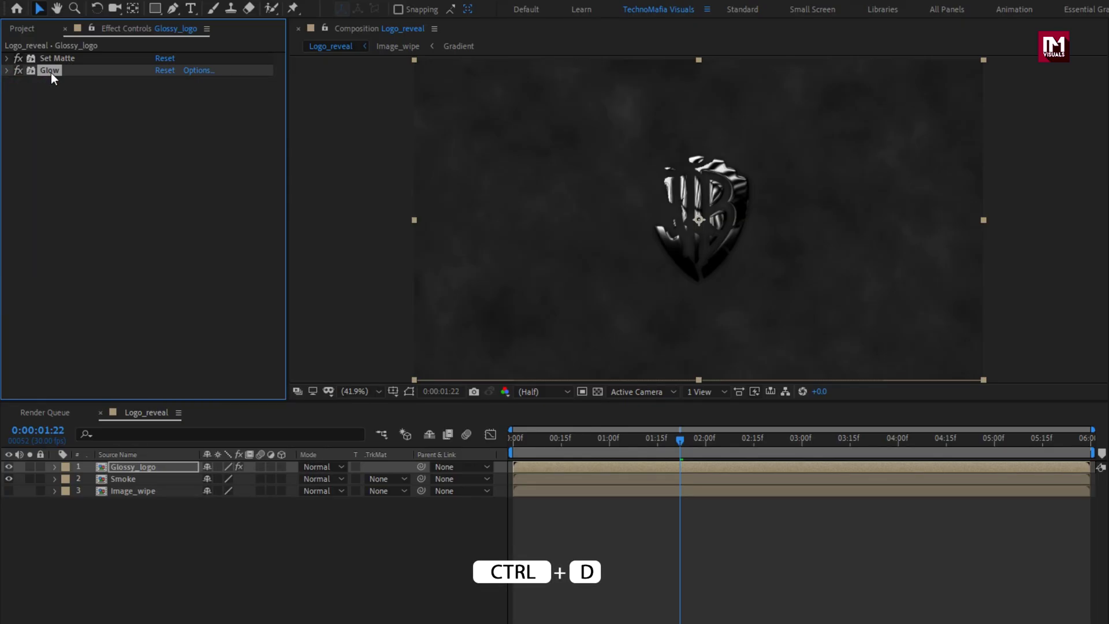
key("ctrl+d")
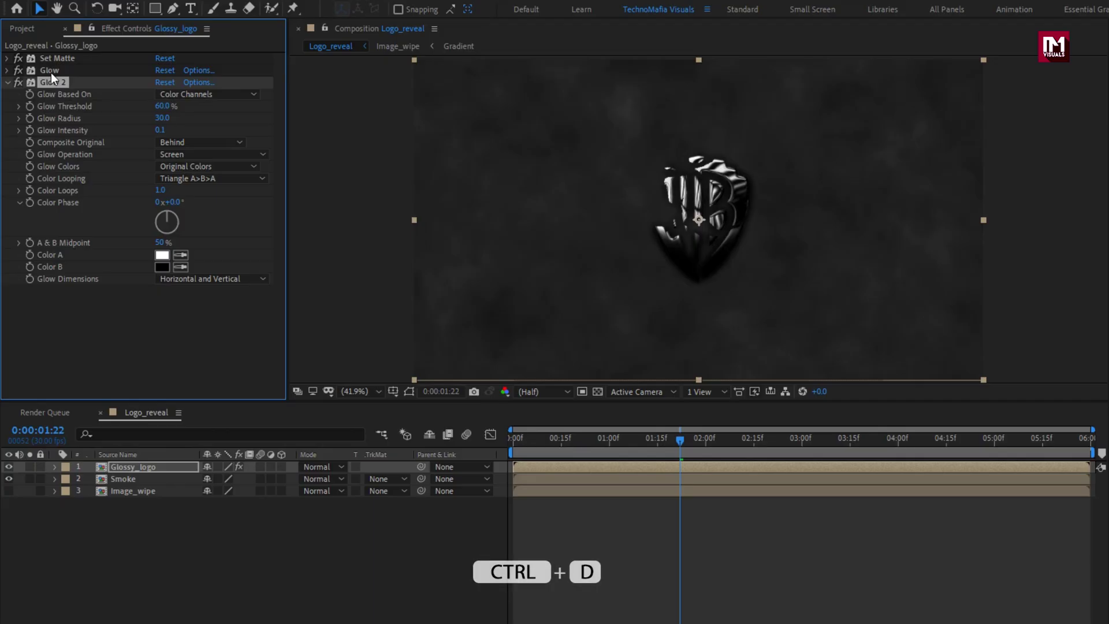
left_click(159, 118)
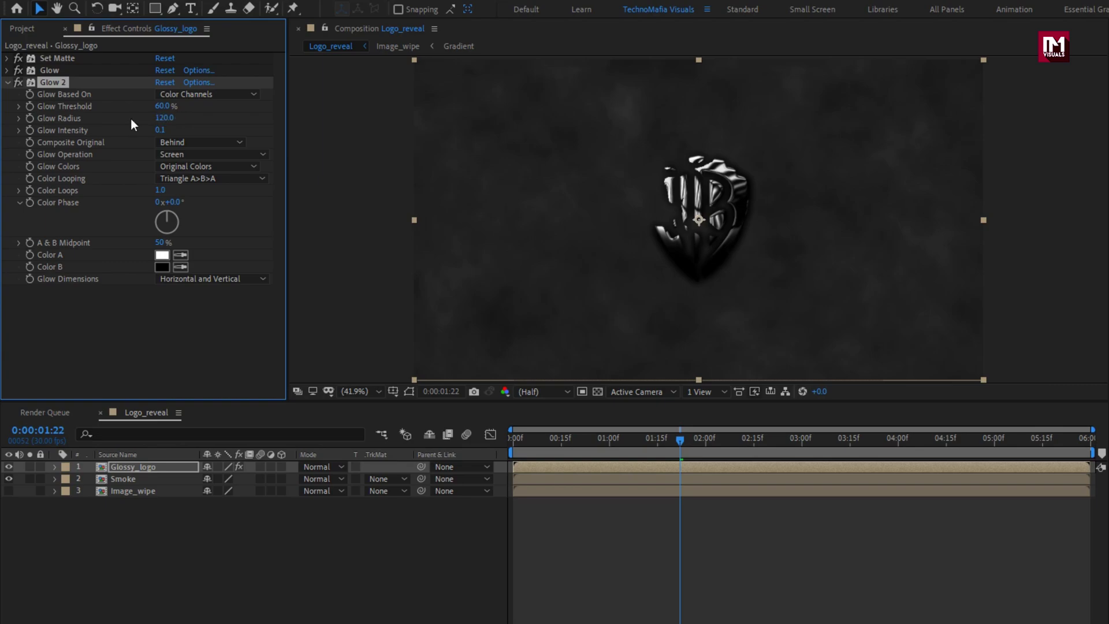
key("ctrl+d")
left_click(8, 82)
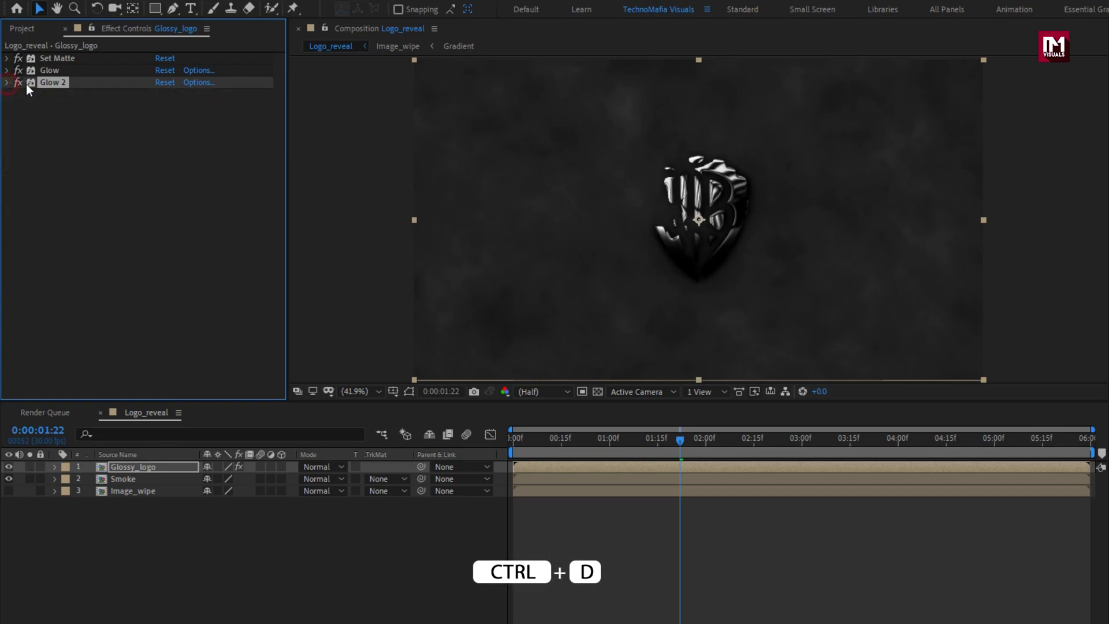
key("ctrl+d")
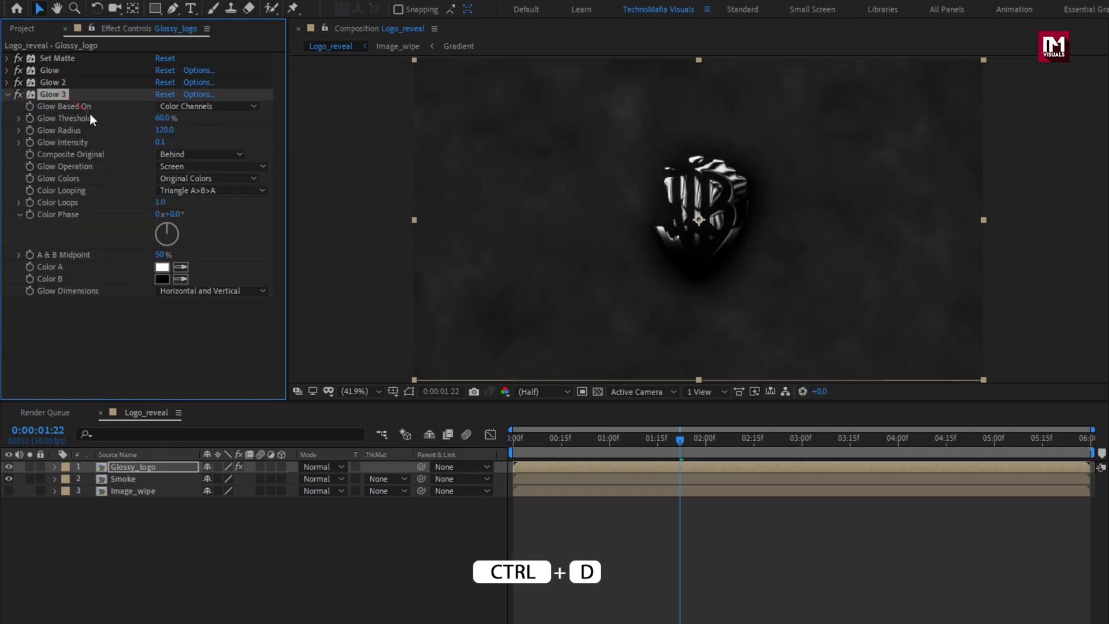
left_click(162, 130)
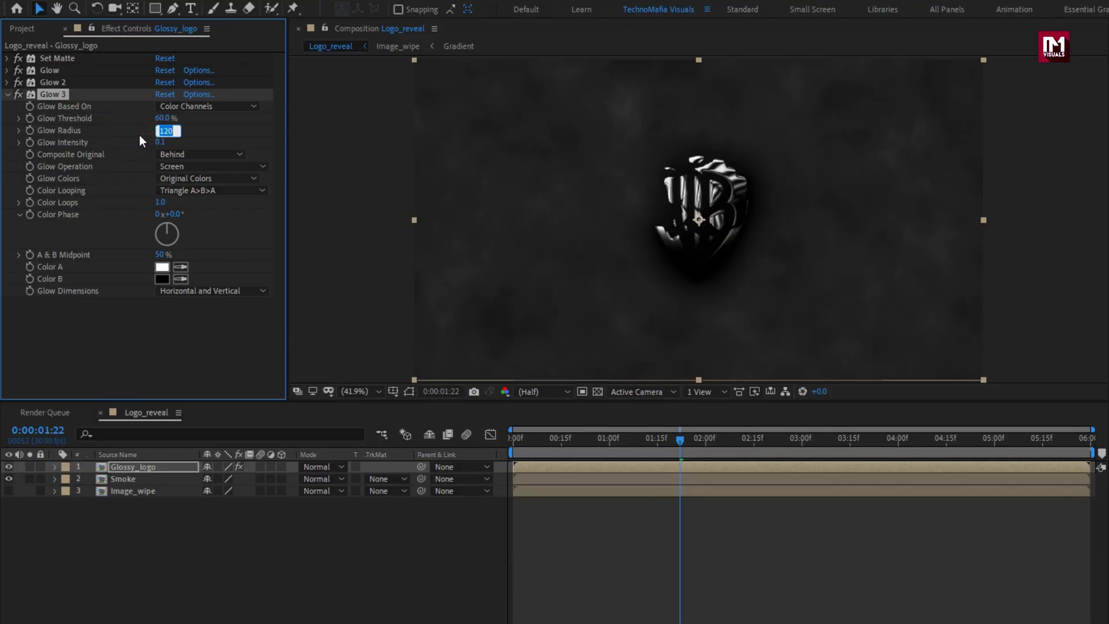
type("300")
key("Return")
left_click(8, 95)
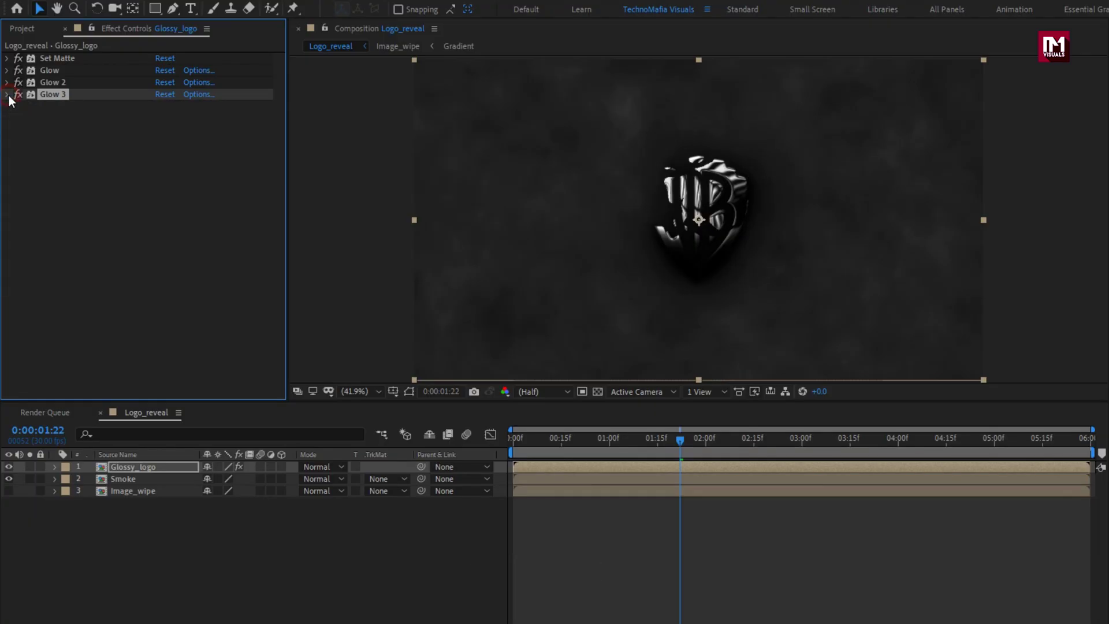
left_click(134, 468)
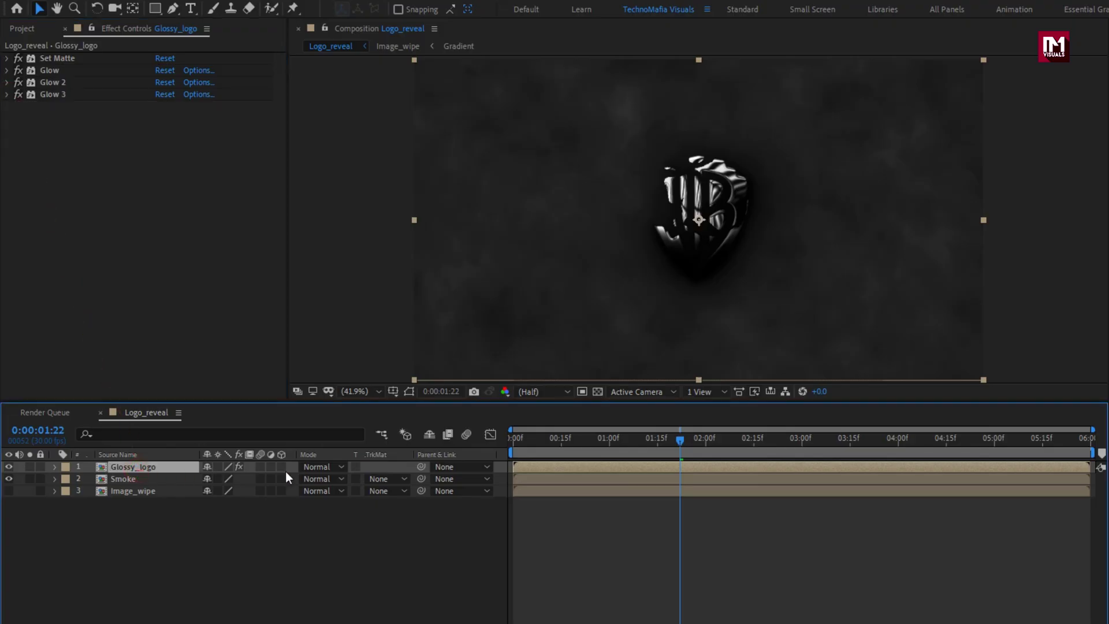
Set the Glossy_logo layer's blending mode to Add and place another Glossy_logo copy on top.
left_click(306, 468)
left_click(353, 223)
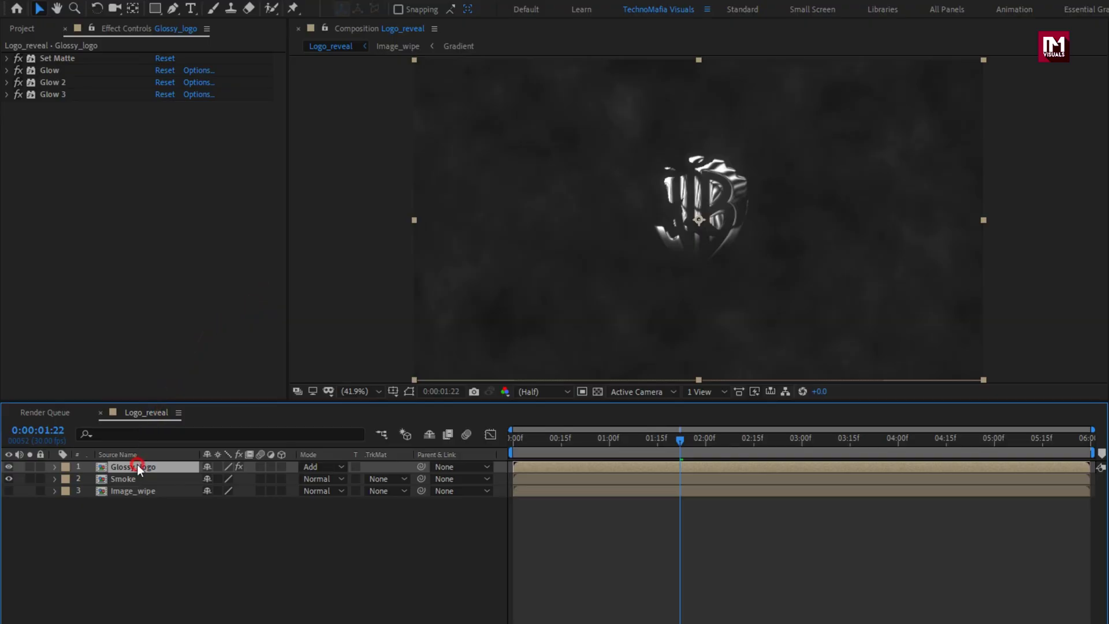
left_click(22, 29)
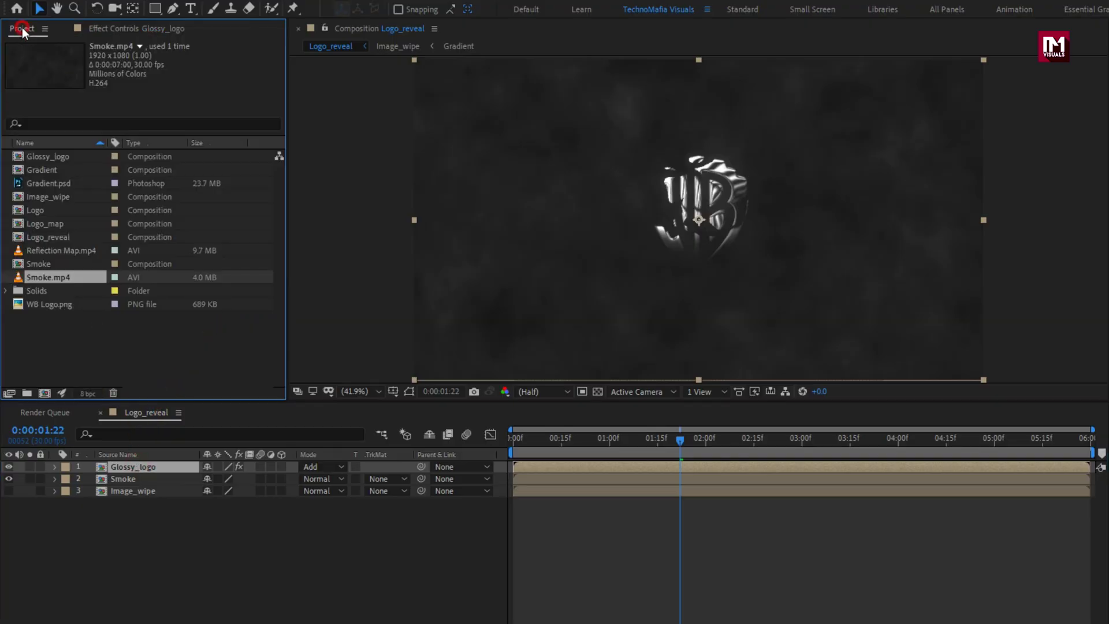
left_click_drag(37, 157, 168, 462)
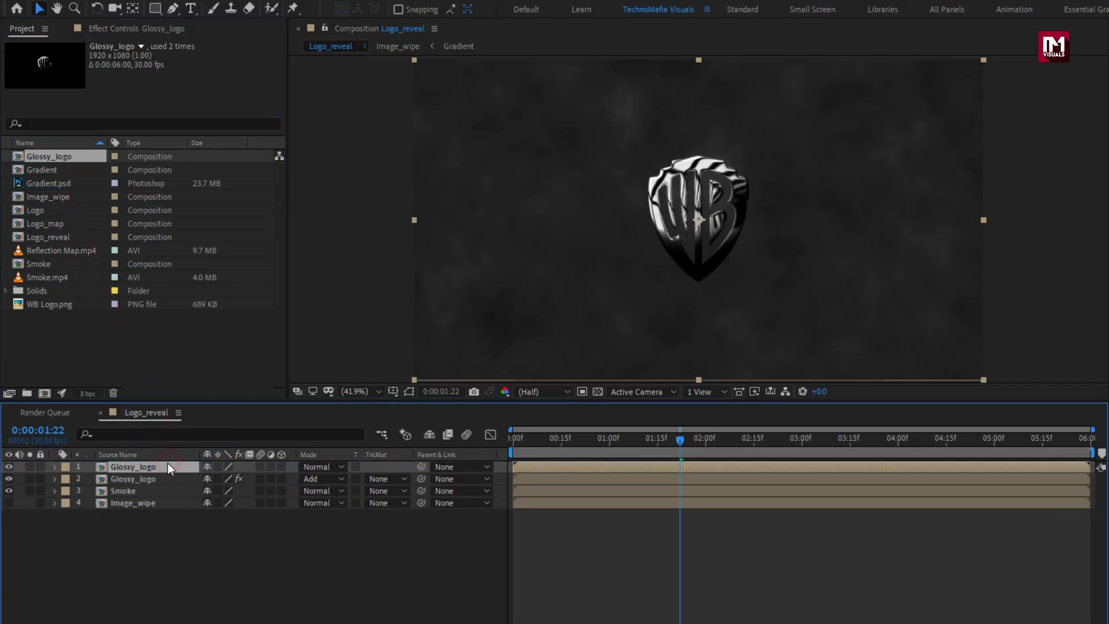
Apply Unsharp Mask to the top Glossy_logo layer with Amount 40.
left_click(932, 46)
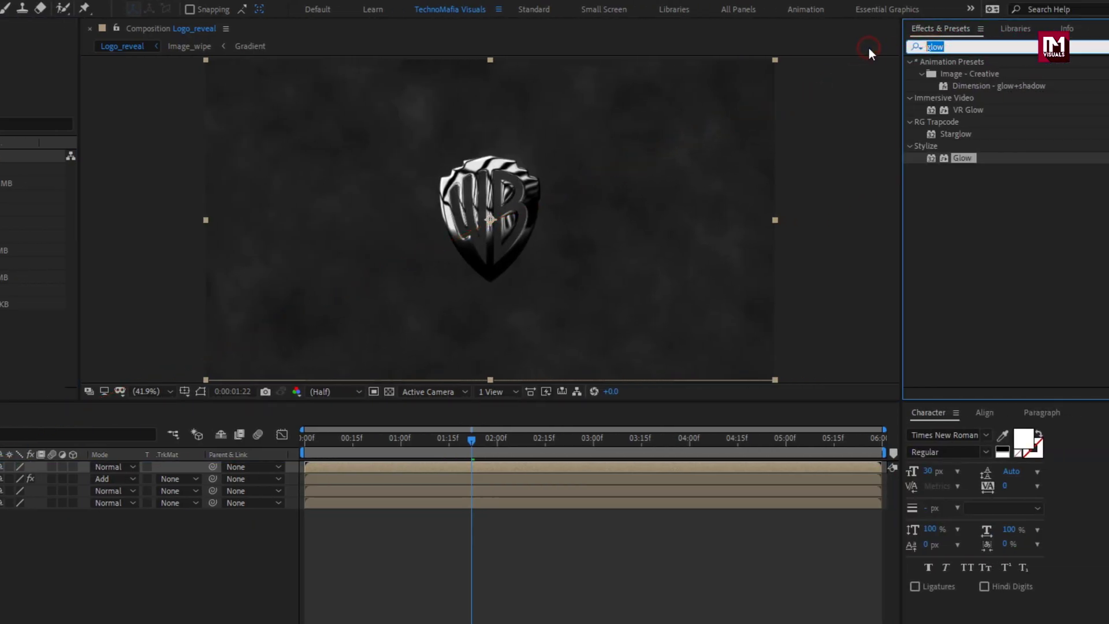
type("unsh")
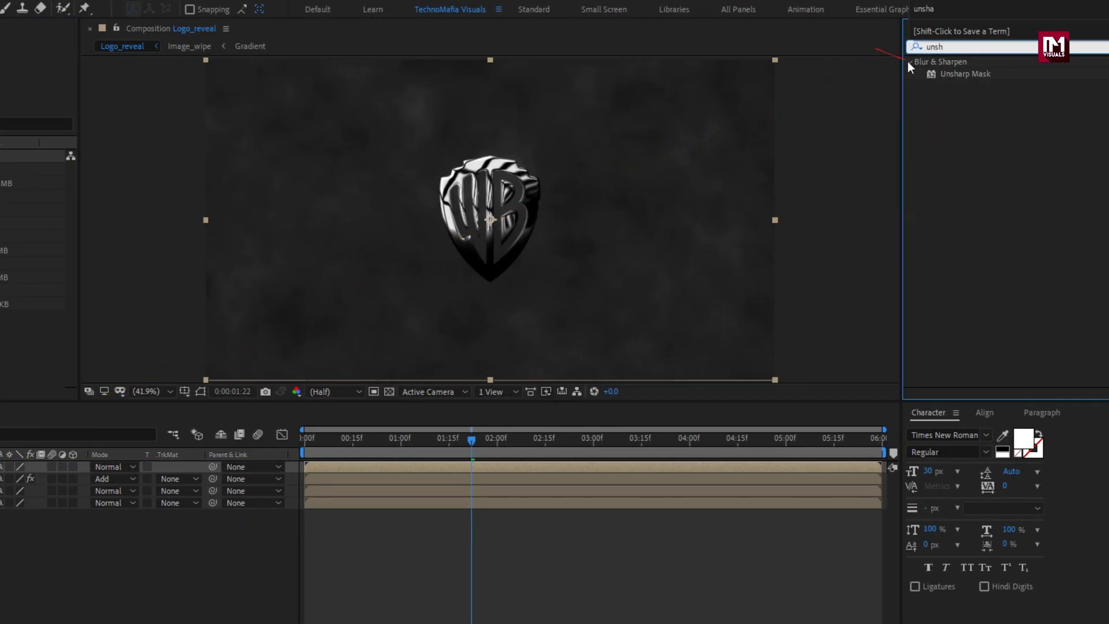
double_click(945, 76)
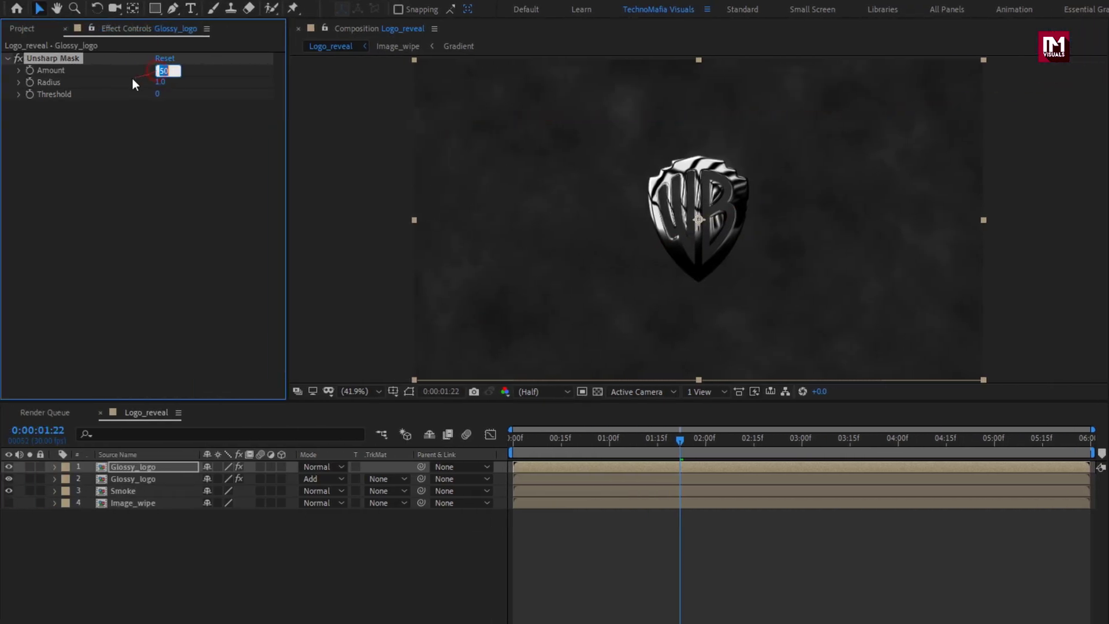
type("40")
key("Return")
Add Set Matte taking an inverted matte from the Image_wipe layer.
left_click(1108, 45)
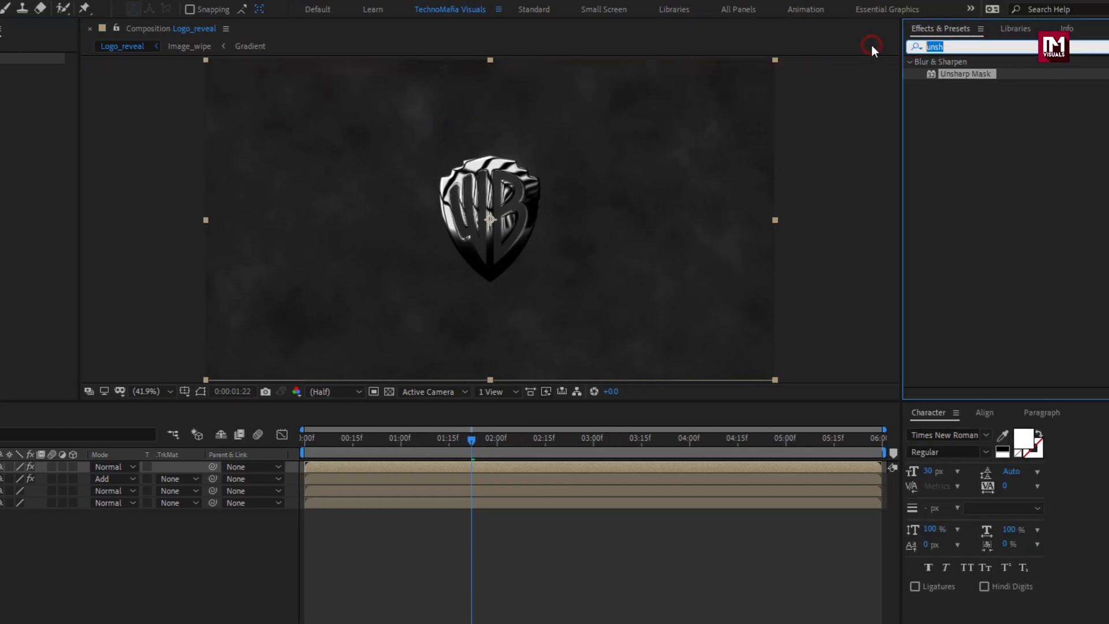
type("set")
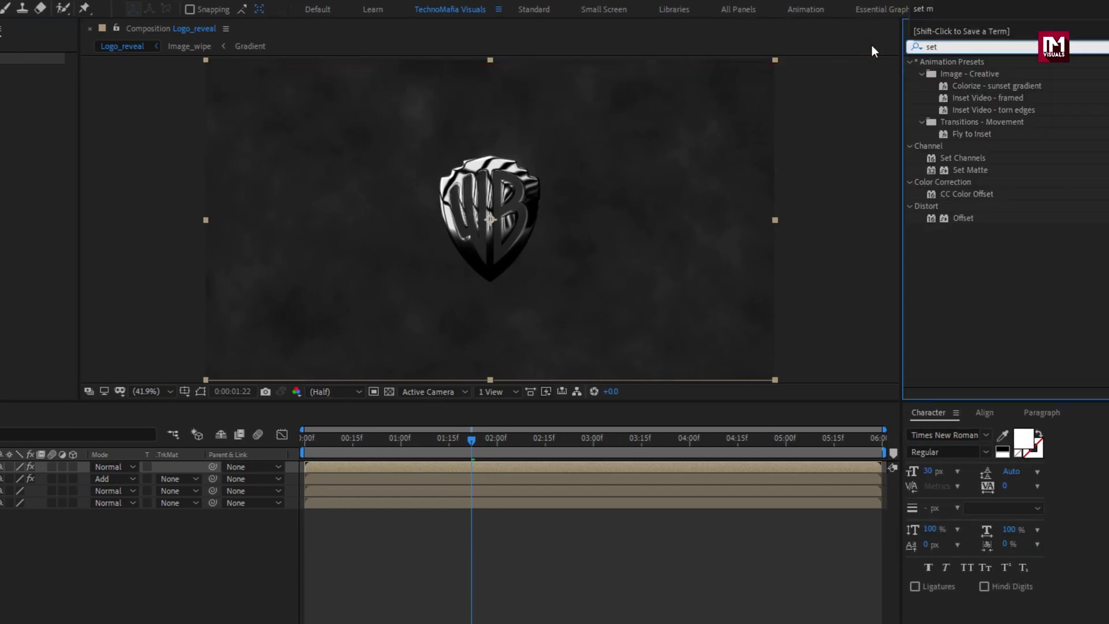
double_click(968, 171)
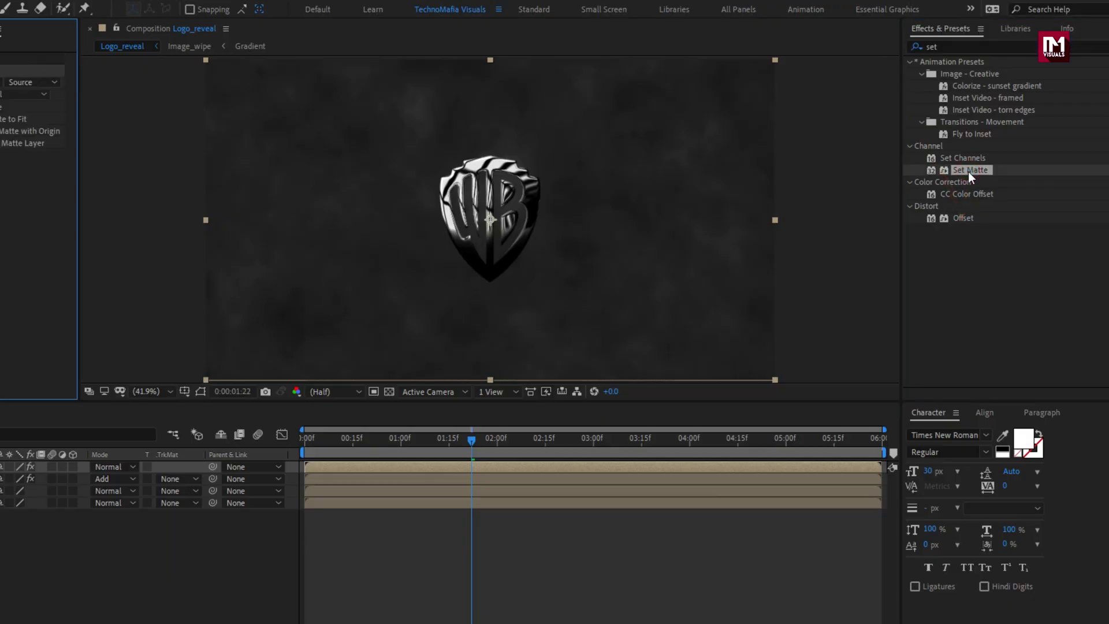
left_click(0, 82)
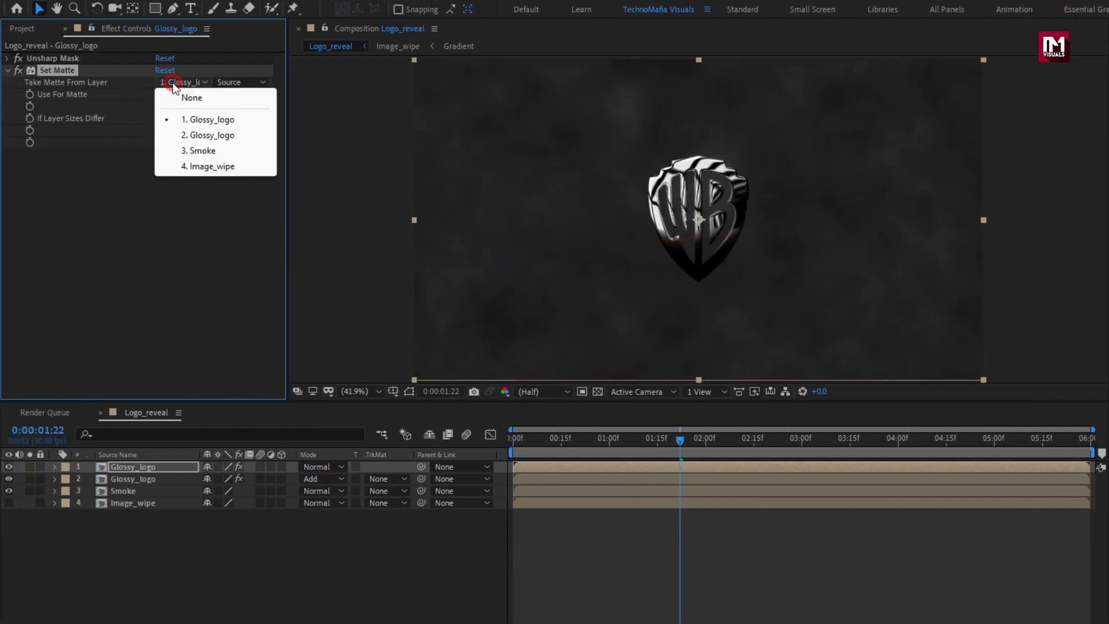
left_click(193, 166)
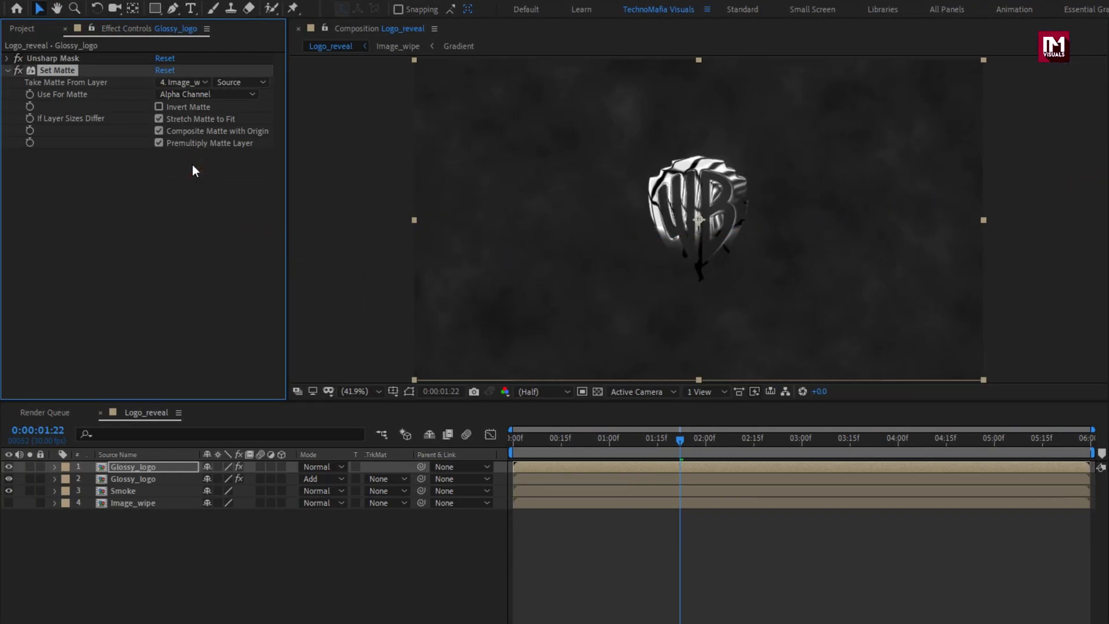
left_click_drag(551, 439, 735, 440)
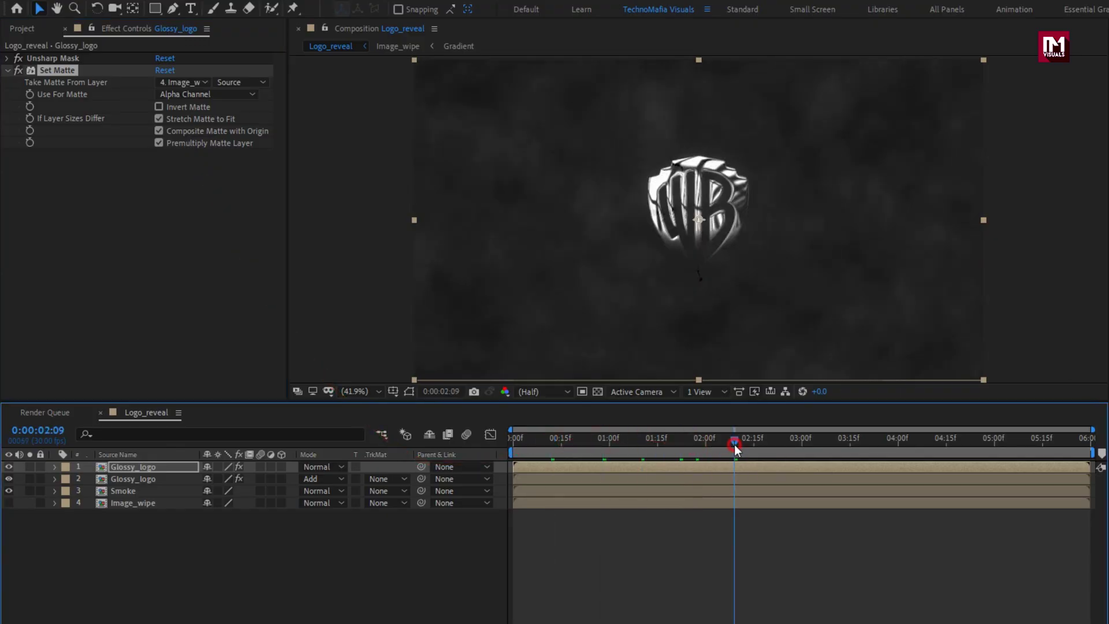
left_click(159, 107)
Add a new adjustment layer on top with Camera Lens Blur applied.
left_click(541, 440)
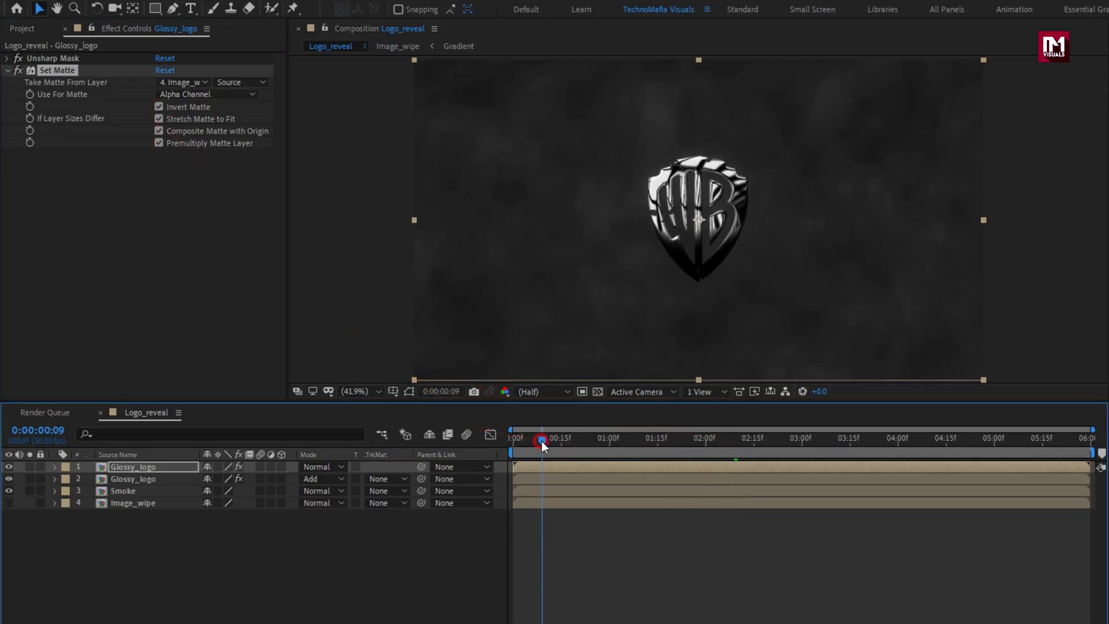
left_click_drag(624, 440, 686, 438)
right_click(231, 535)
mouse_move(293, 378)
left_click(459, 491)
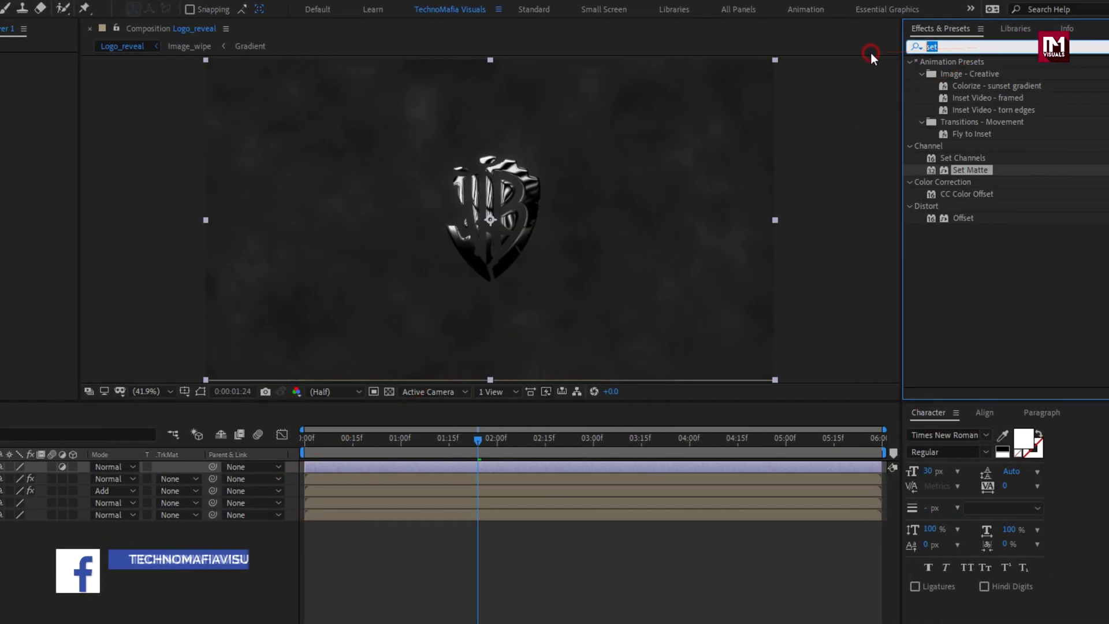
type("camer")
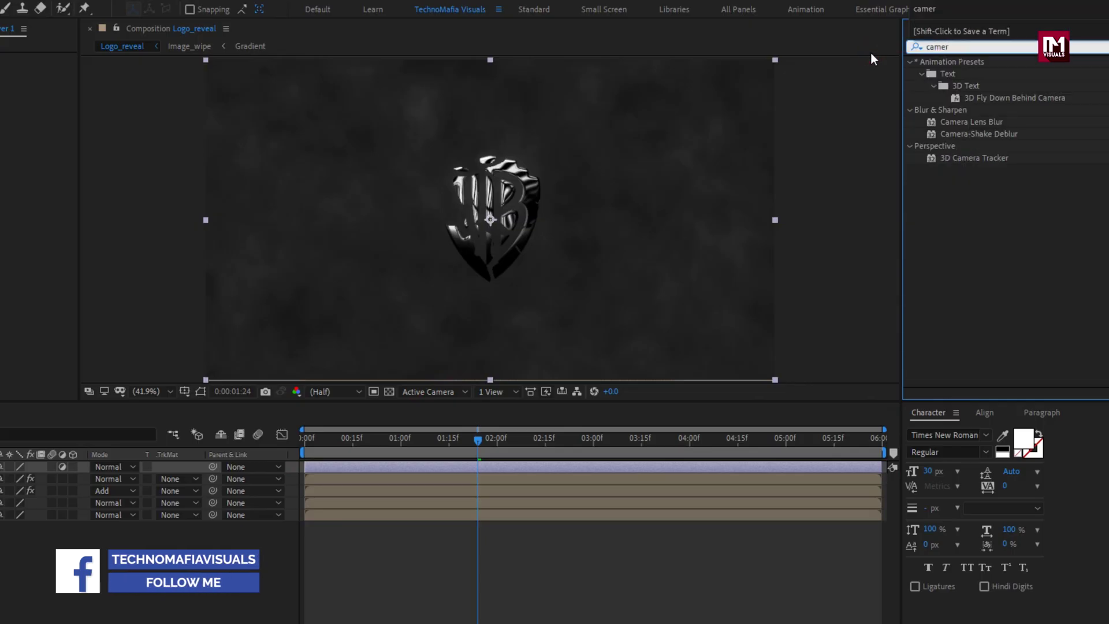
double_click(972, 124)
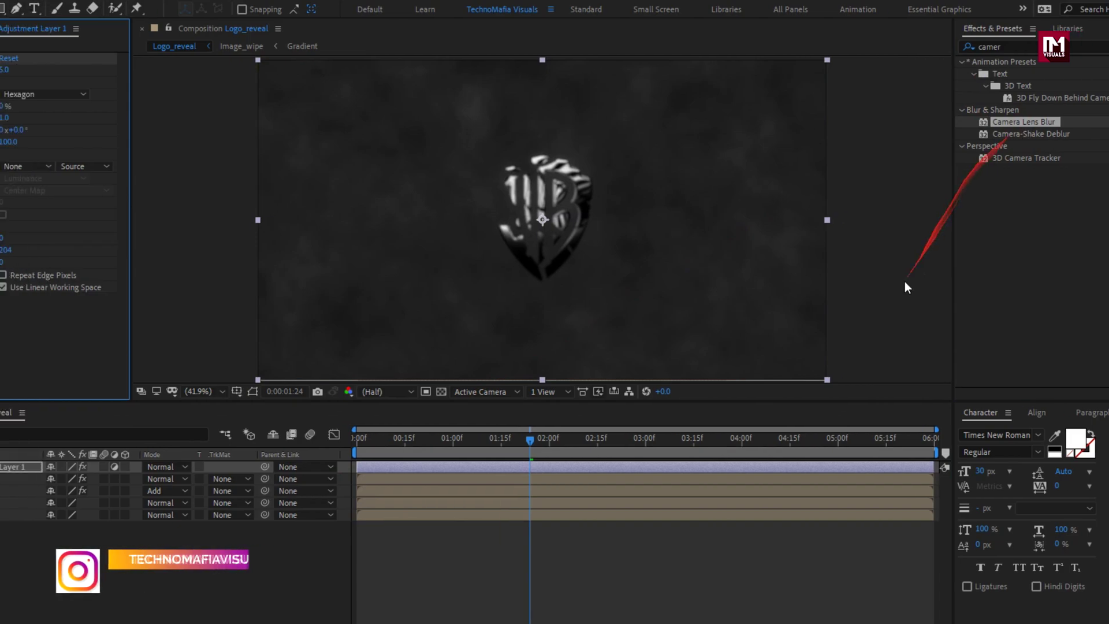
Keyframe Blur Radius at 0 at 5:00 and 15 at the final frame.
left_click(825, 441)
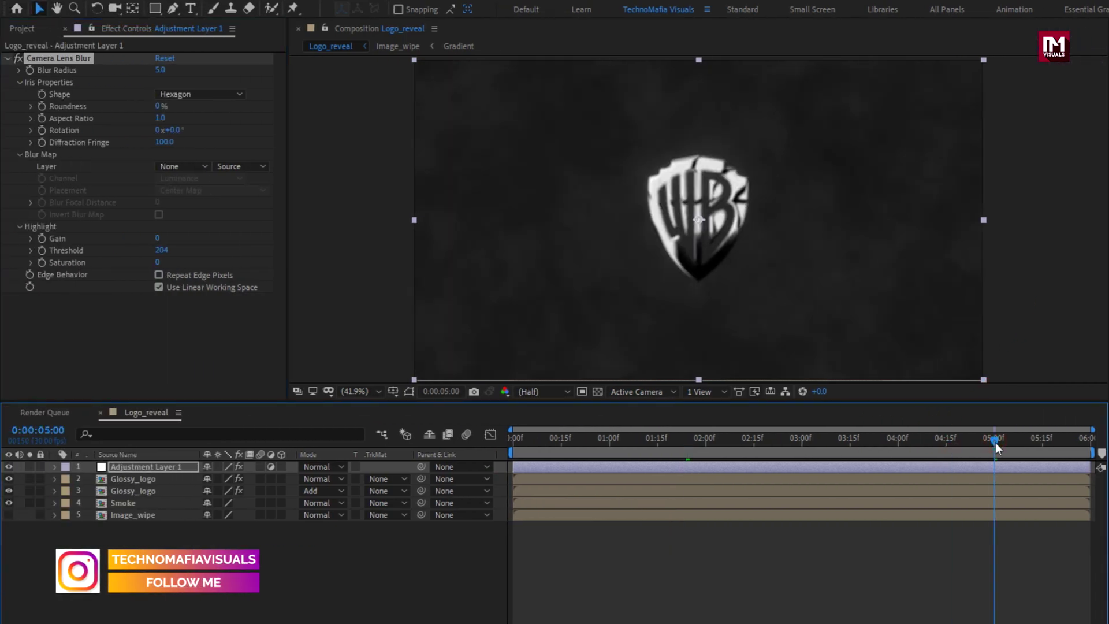
left_click(30, 70)
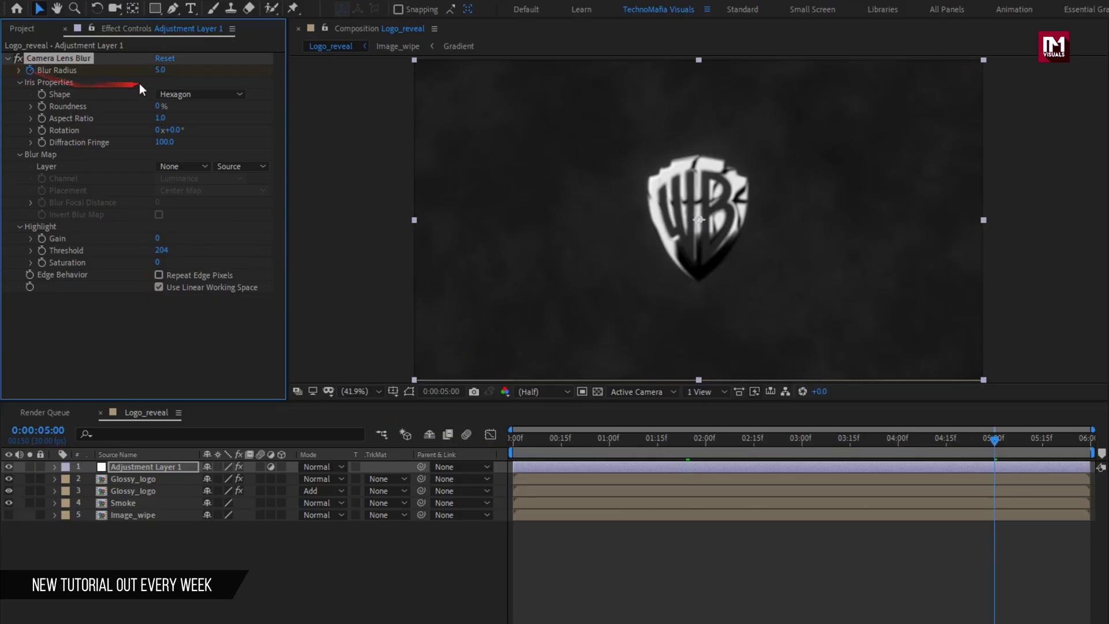
left_click_drag(160, 68, 145, 70)
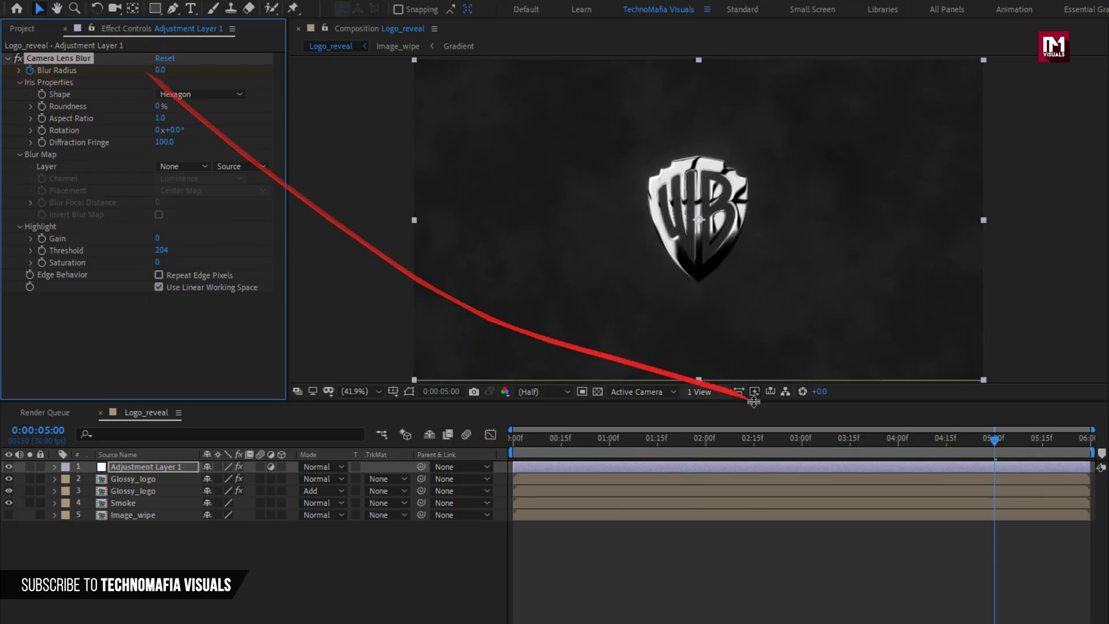
left_click_drag(1028, 442, 1088, 442)
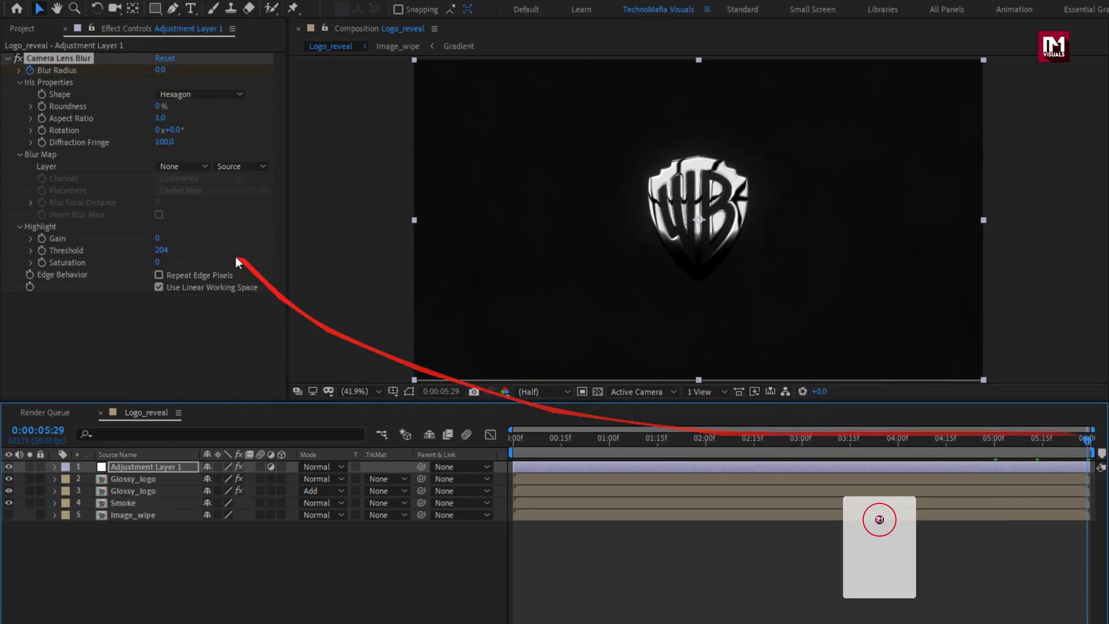
left_click(160, 70)
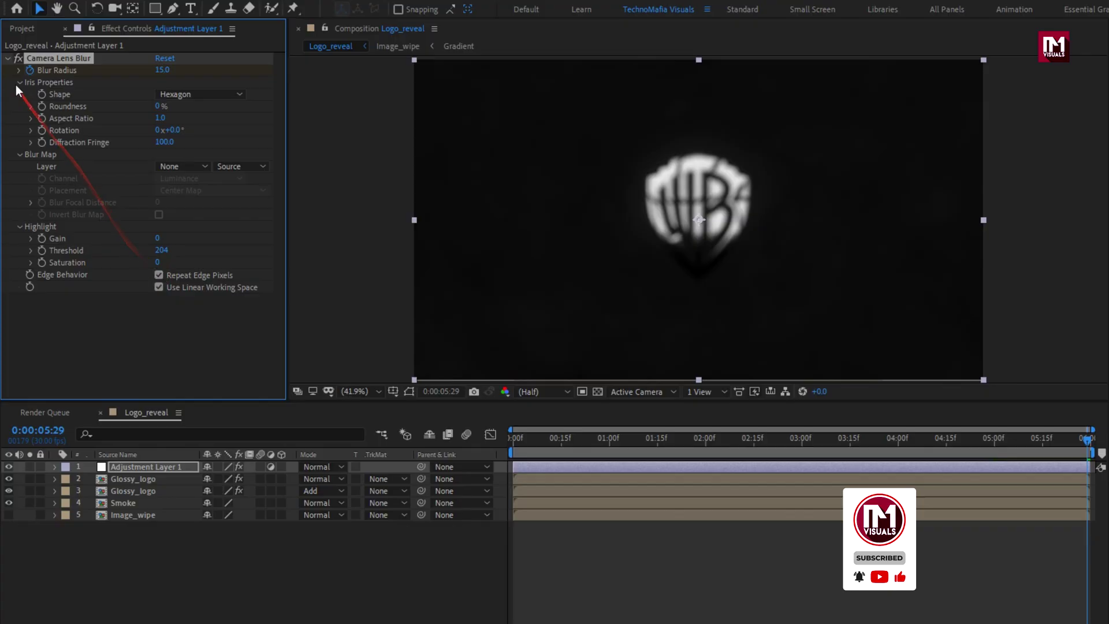
left_click(7, 58)
At 2:13, apply Curves to the adjustment layer and raise the RGB midpoint slightly.
left_click(747, 438)
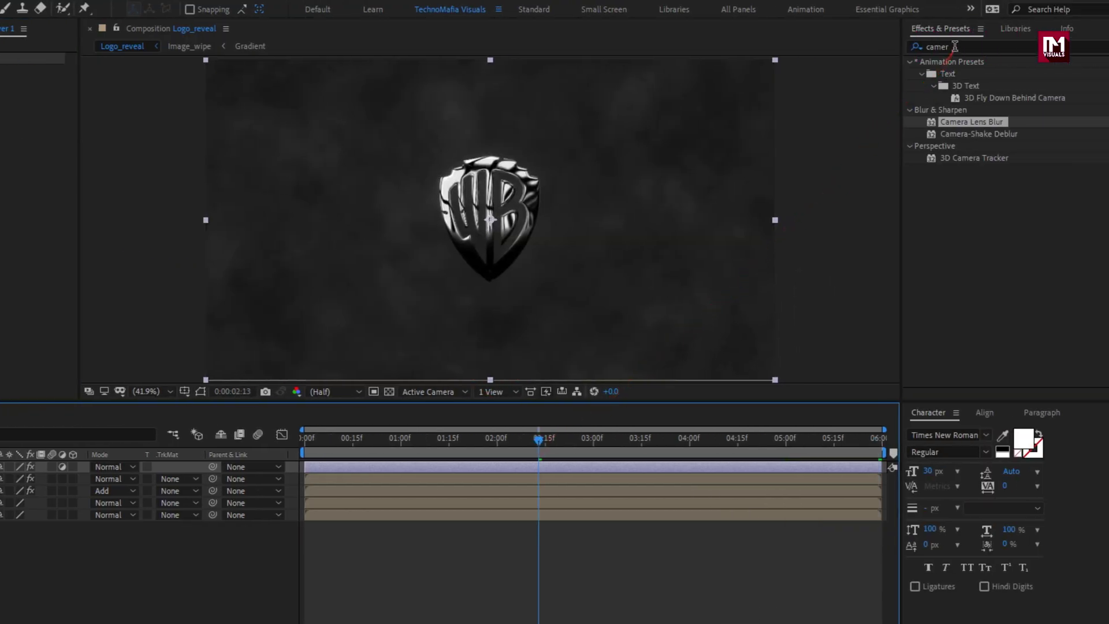
double_click(955, 46)
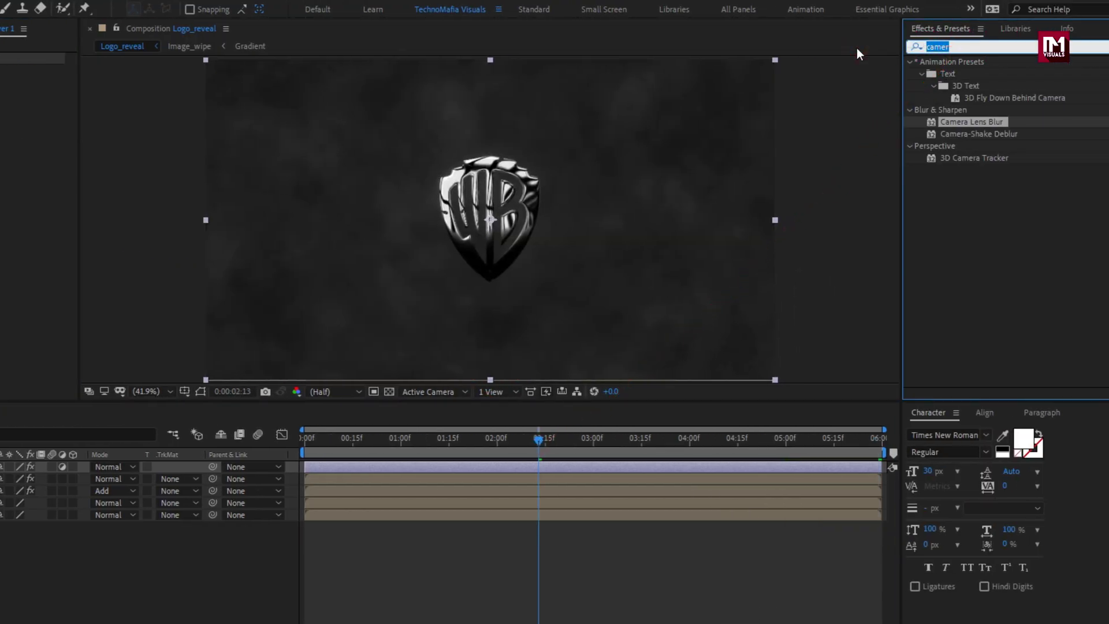
type("curv")
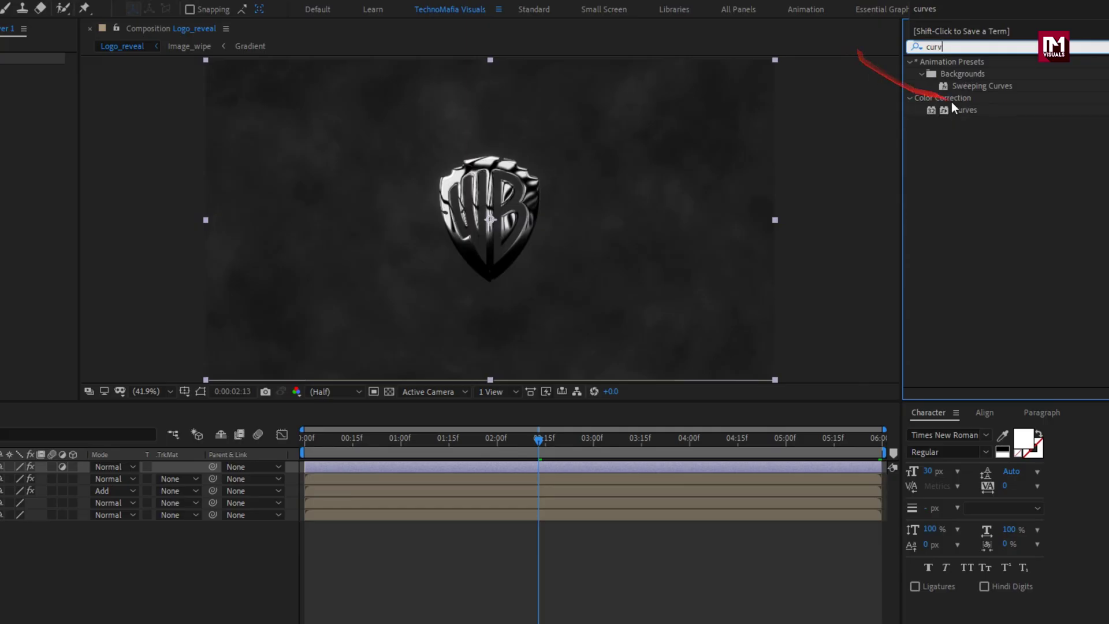
double_click(966, 110)
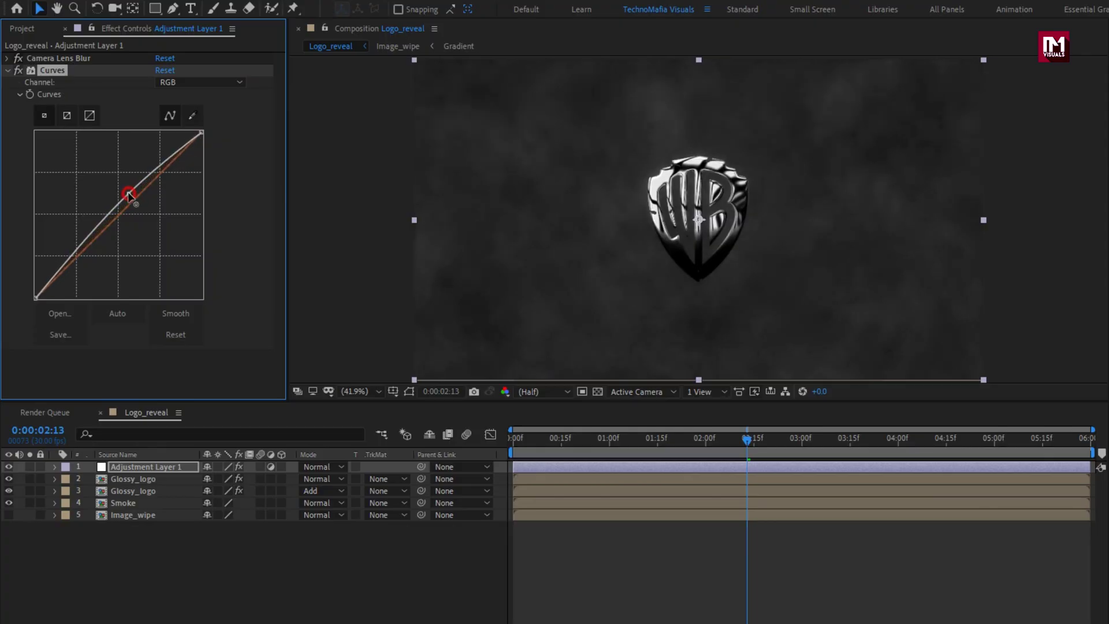
left_click_drag(128, 193, 125, 196)
left_click(133, 492)
Make both Glossy_logo layers 3D and add a 50mm camera.
left_click_drag(280, 491, 280, 481)
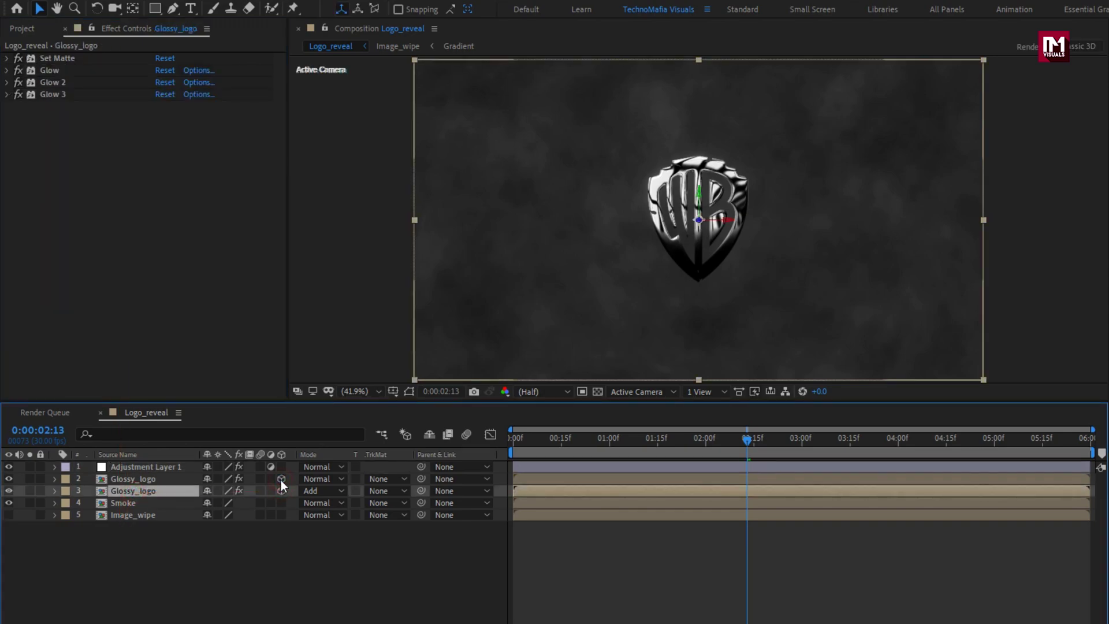
right_click(294, 532)
mouse_move(359, 371)
left_click(547, 438)
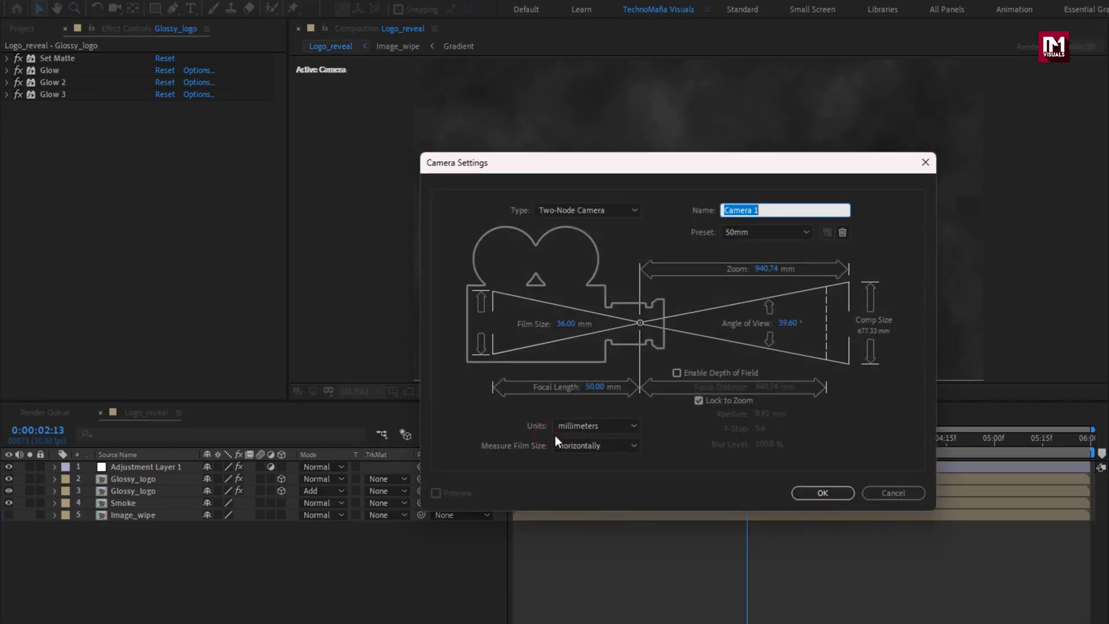
left_click(812, 489)
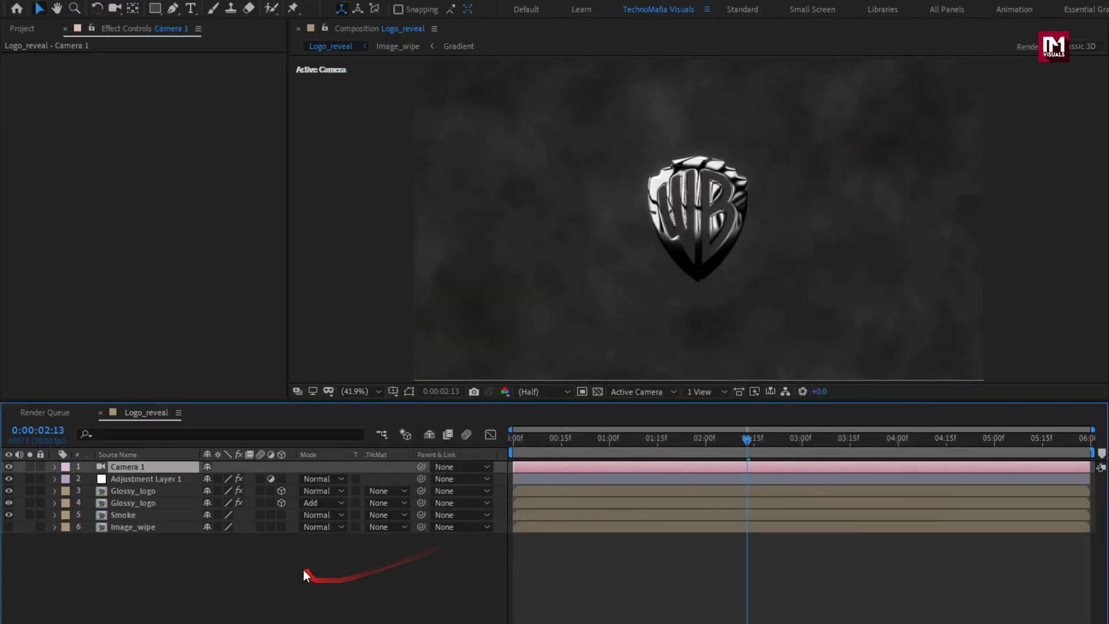
Add a 3D Null 1 layer and parent Camera 1 to it.
right_click(299, 548)
mouse_move(332, 391)
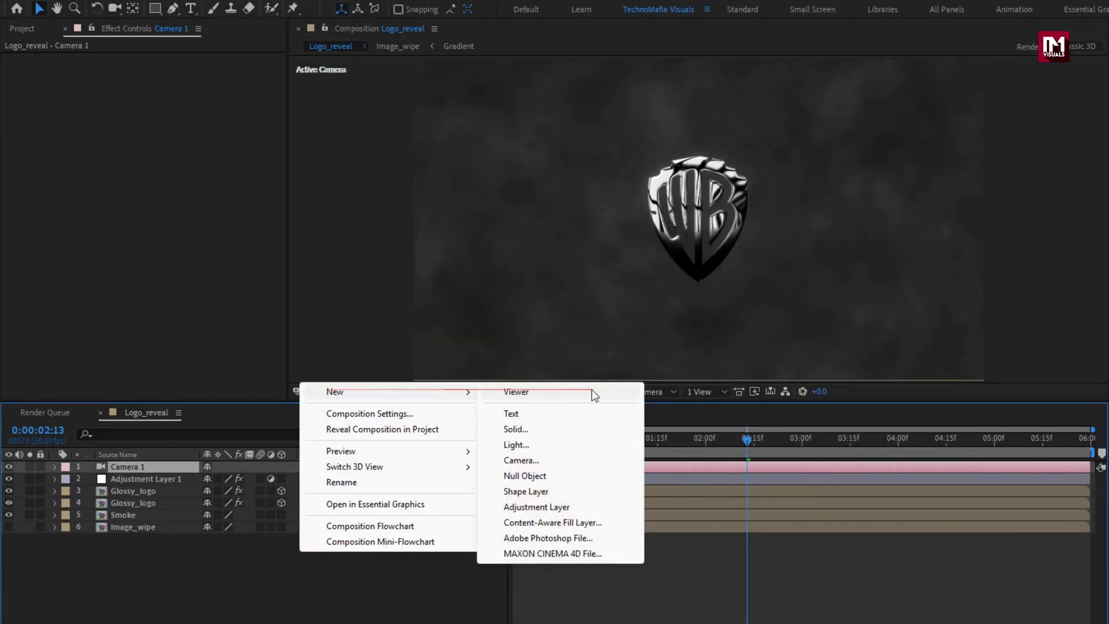
left_click(585, 475)
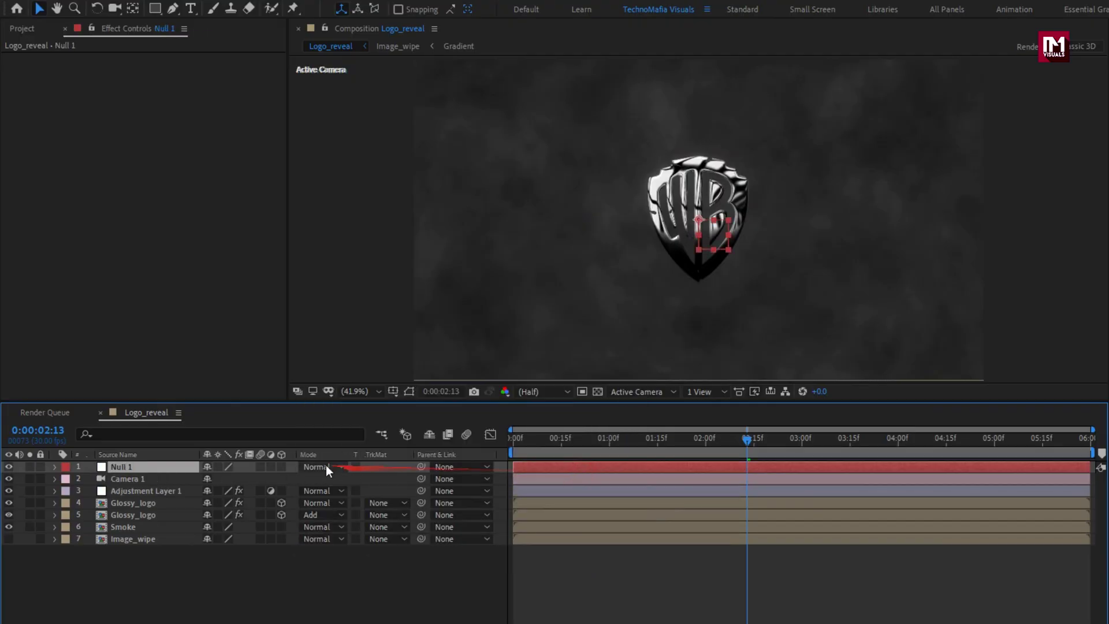
left_click(282, 466)
left_click(145, 483)
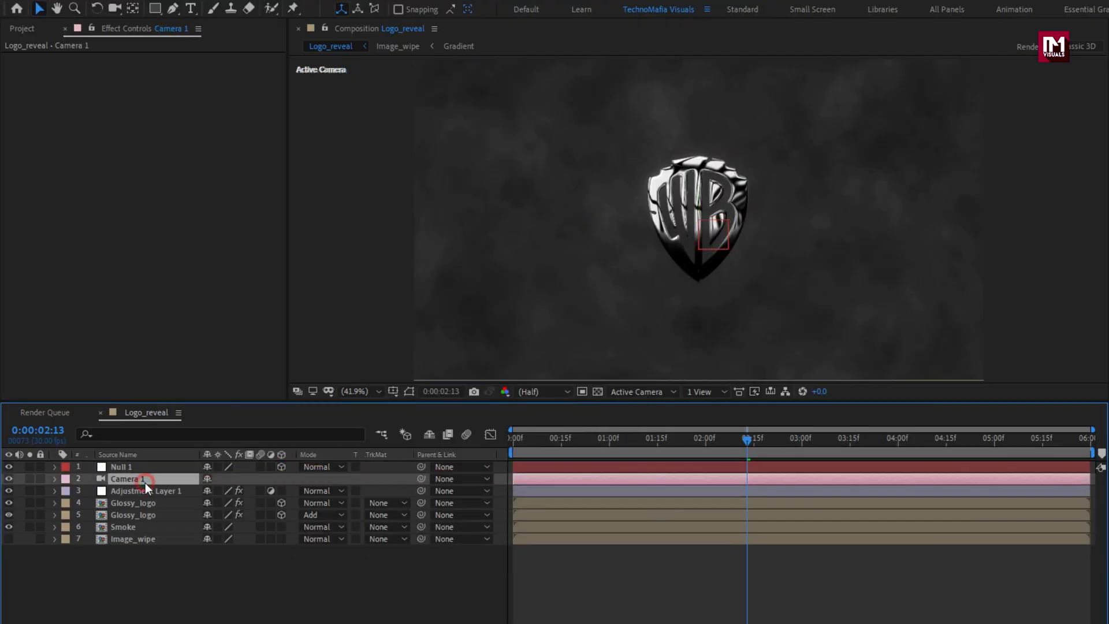
left_click(445, 478)
left_click(442, 516)
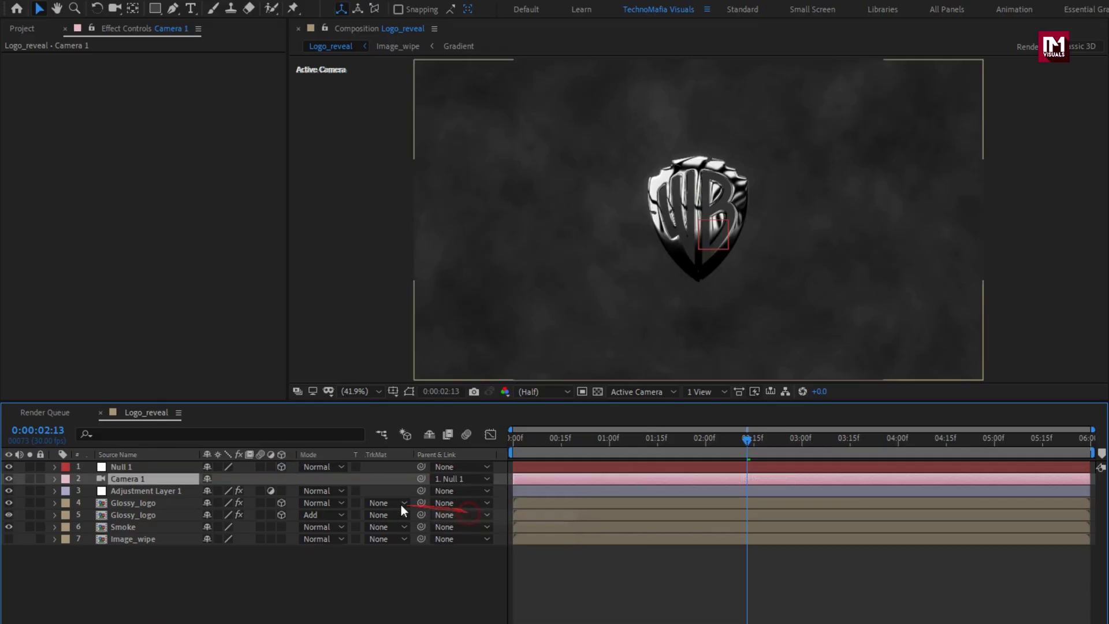
left_click(169, 469)
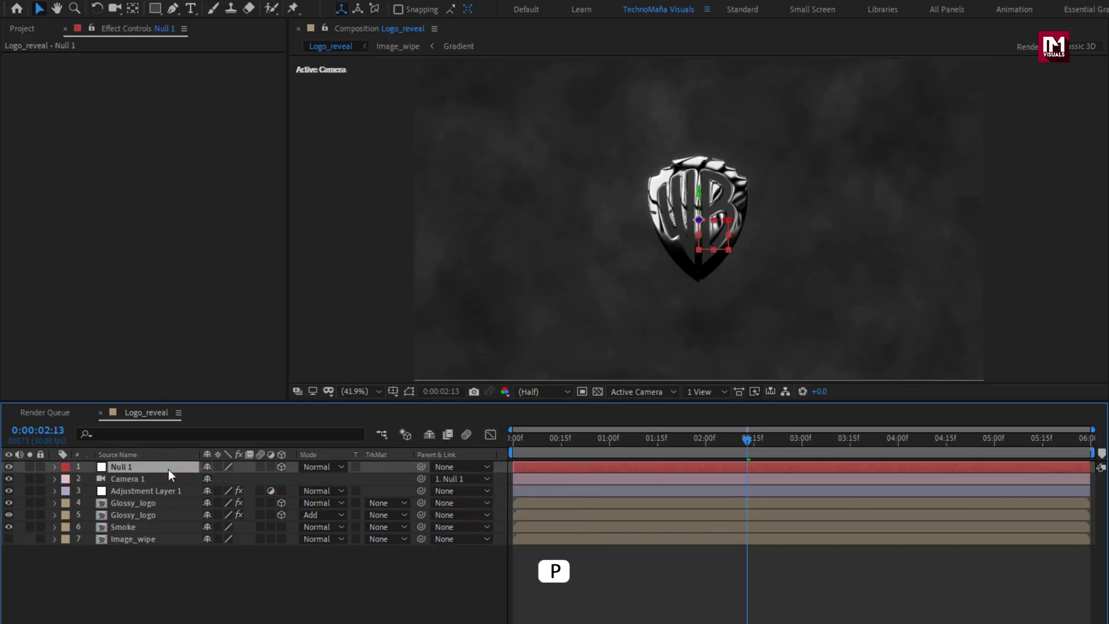
Keyframe Null 1's Position from Z -600 at 0:00 to Z 600 at 05:29.
key("p")
left_click_drag(522, 441, 489, 438)
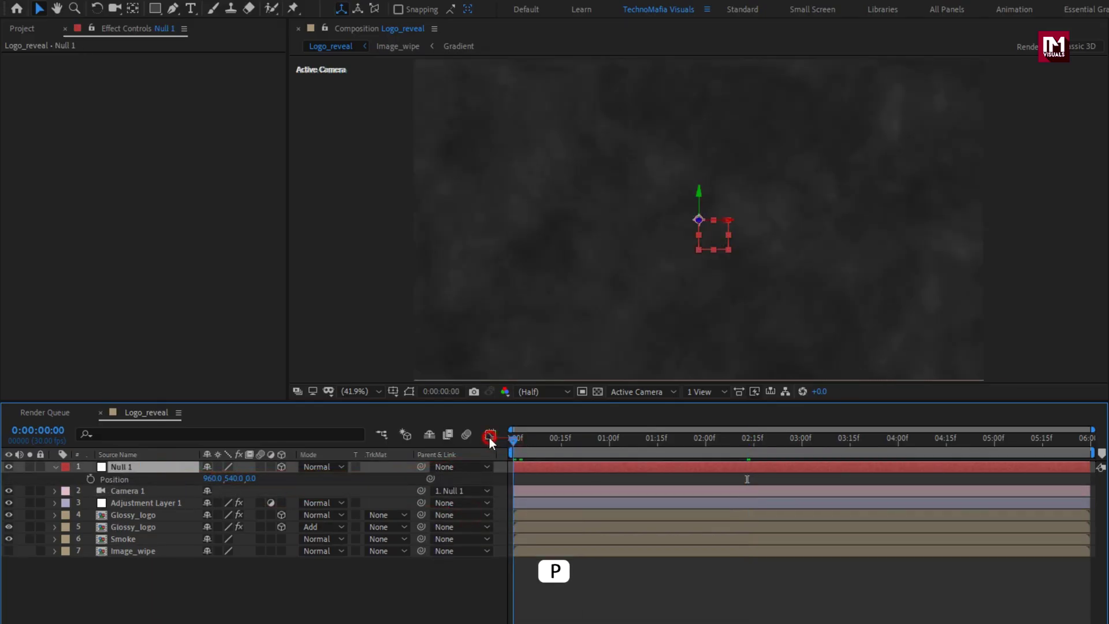
left_click(90, 479)
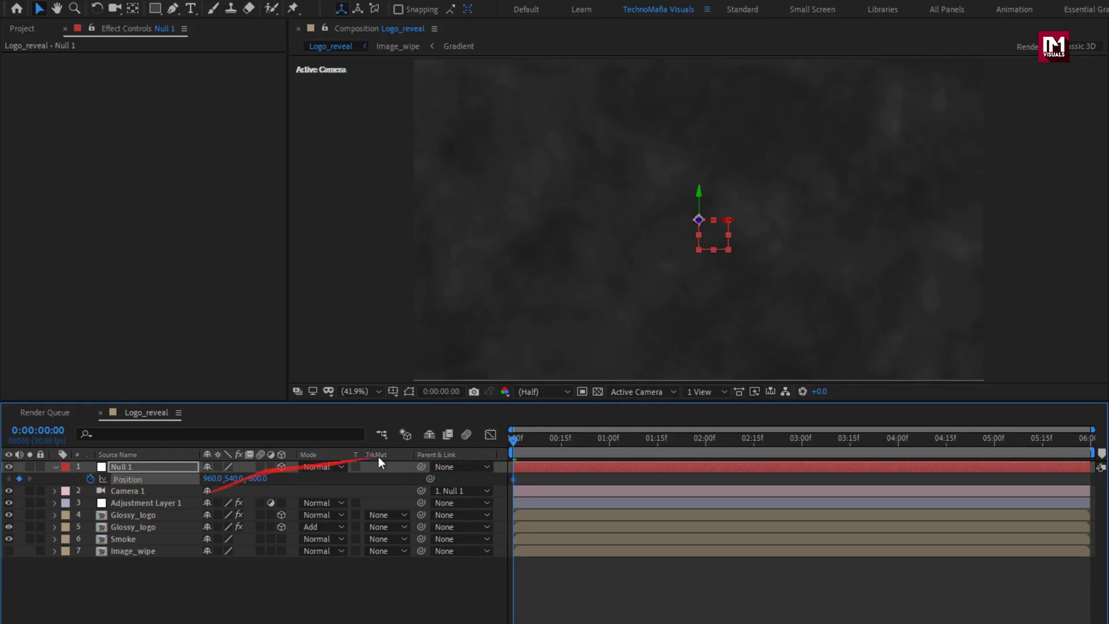
left_click_drag(552, 446, 1102, 420)
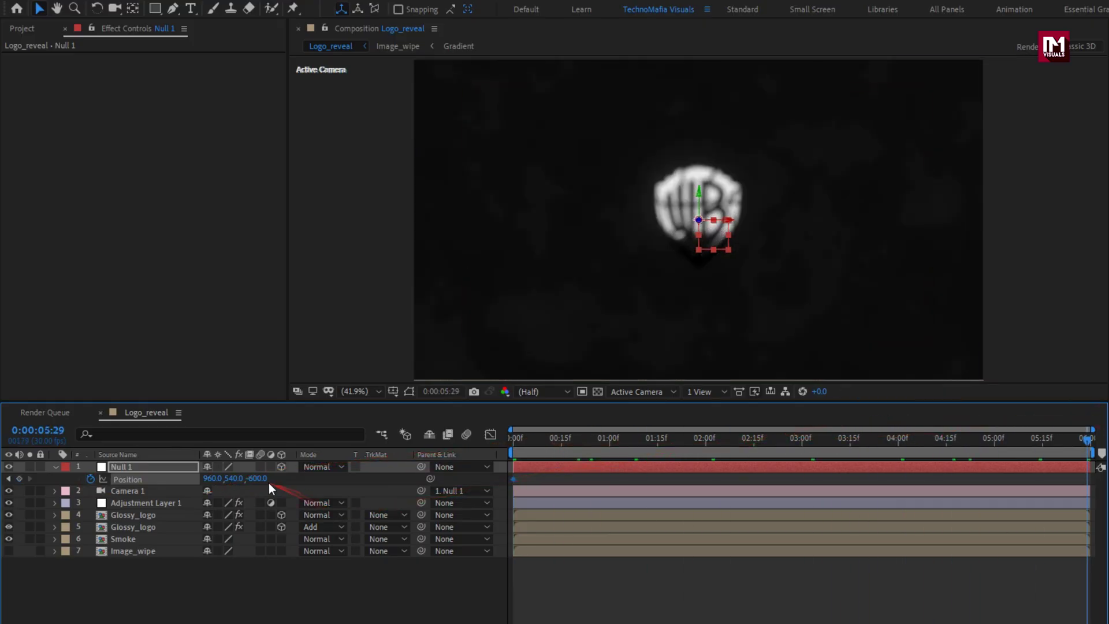
type("6")
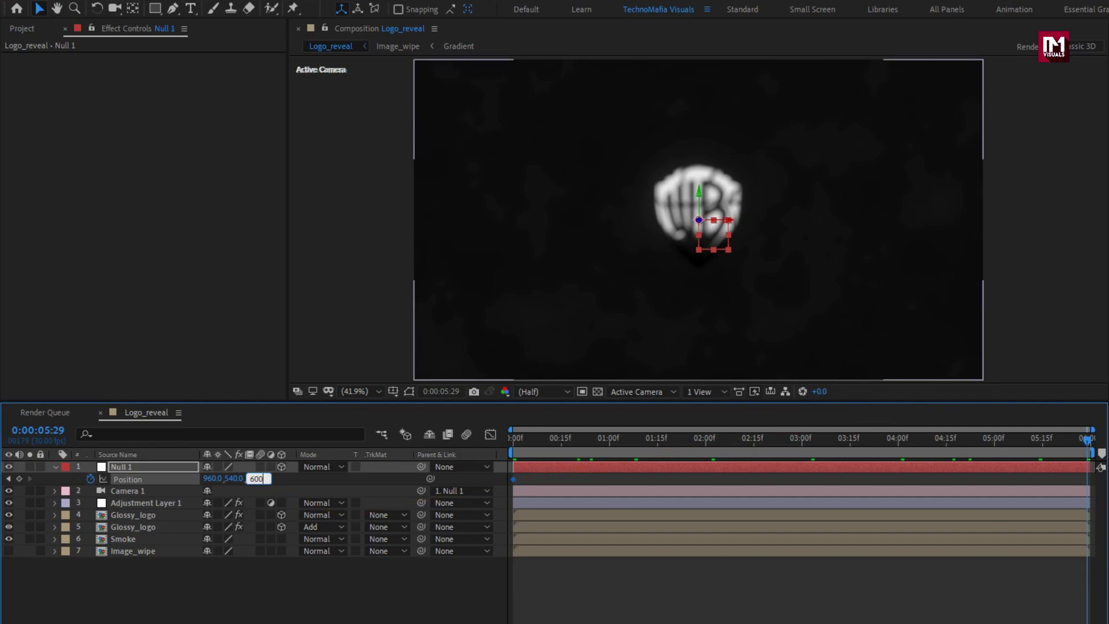
key("Return")
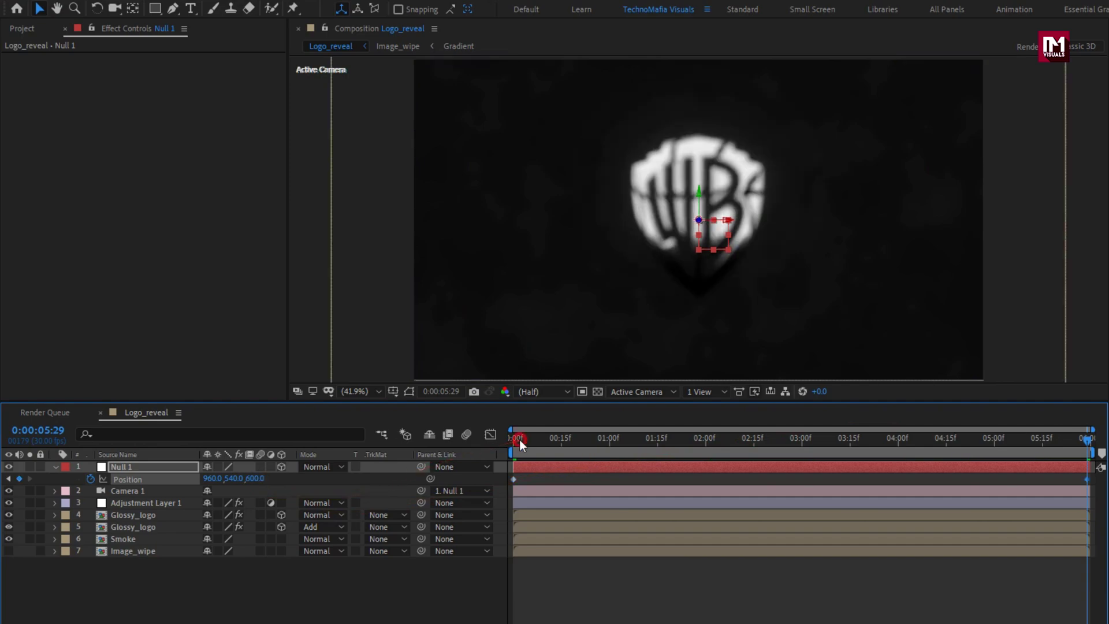
Scrub through the camera push, collapse Null 1 and select all seven layers.
left_click(535, 441)
left_click_drag(537, 442, 1071, 459)
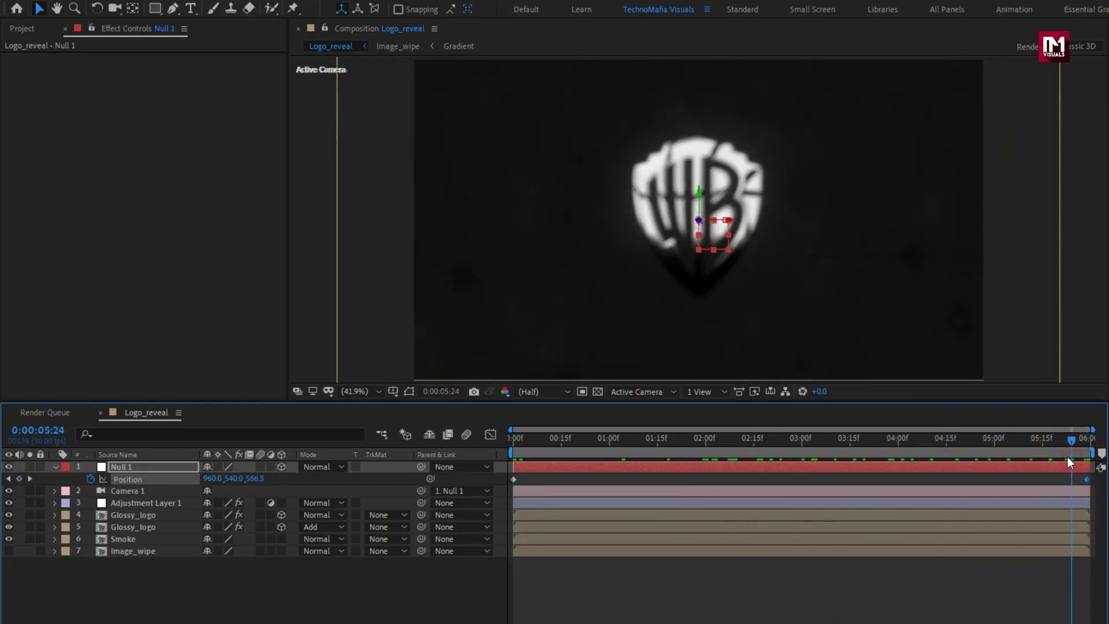
left_click(55, 467)
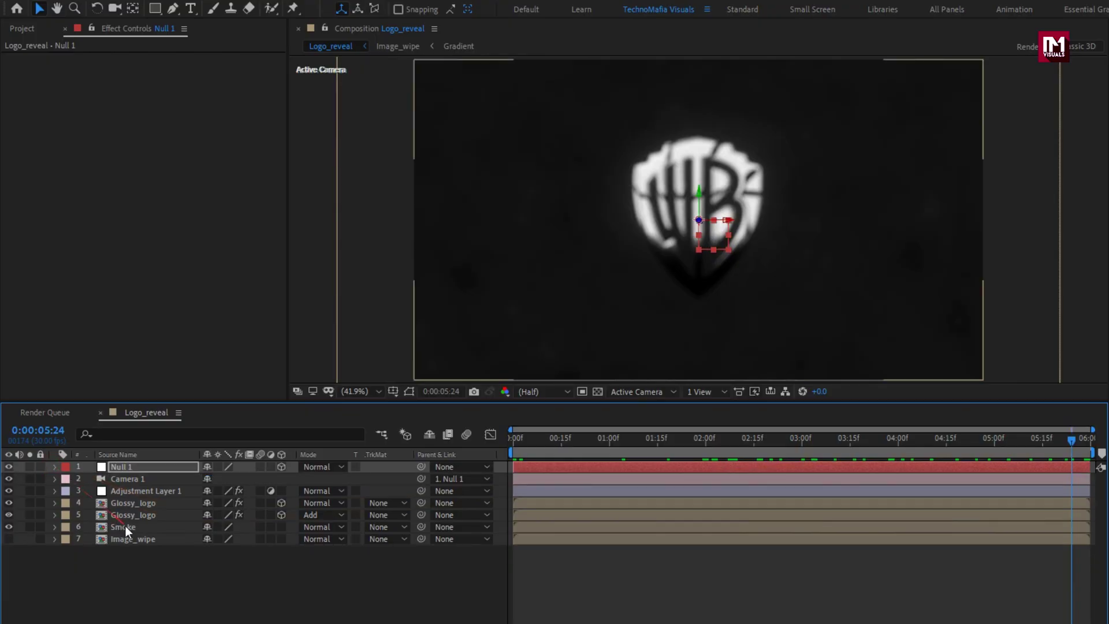
left_click_drag(133, 559, 119, 466)
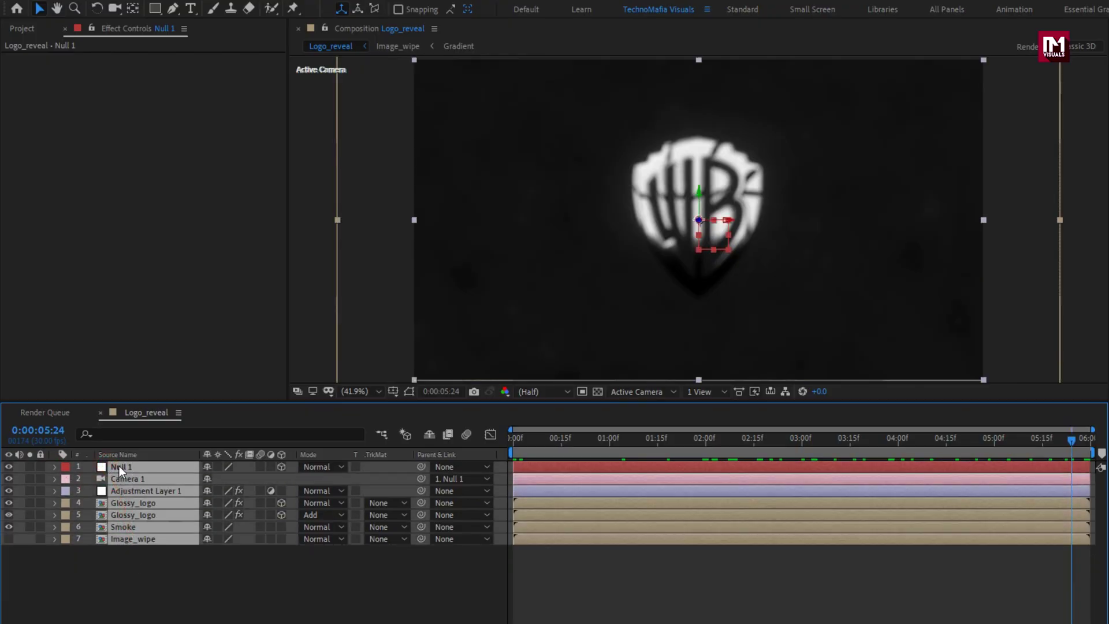
Pre-compose the seven selected layers into Glossy_logo_reveal, moving all attributes.
right_click(119, 465)
left_click(157, 402)
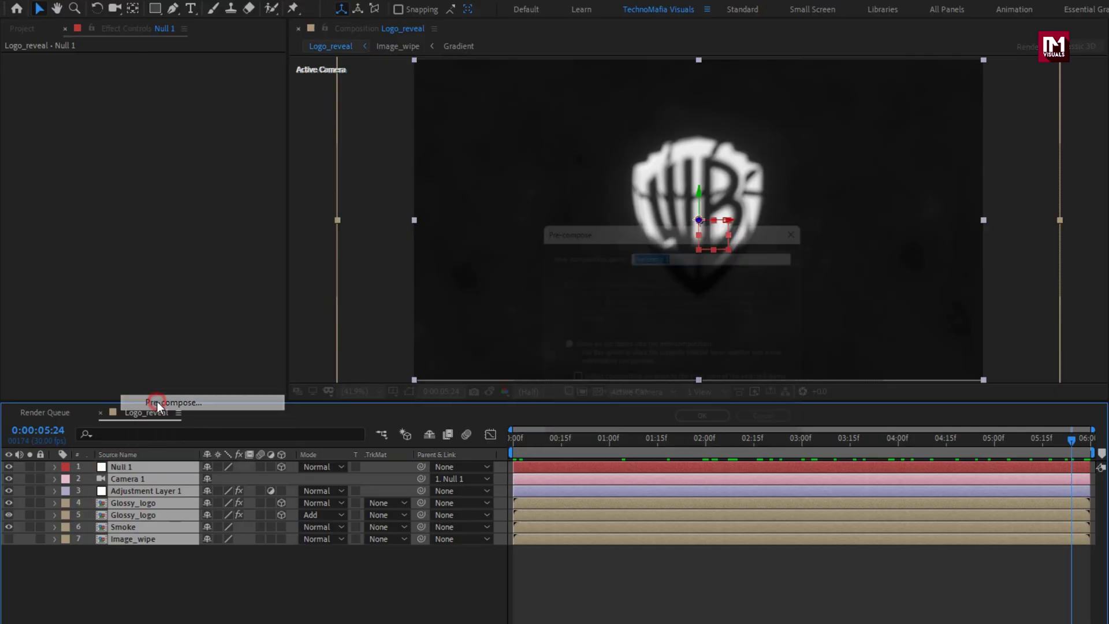
type("Glossy_logo_reve")
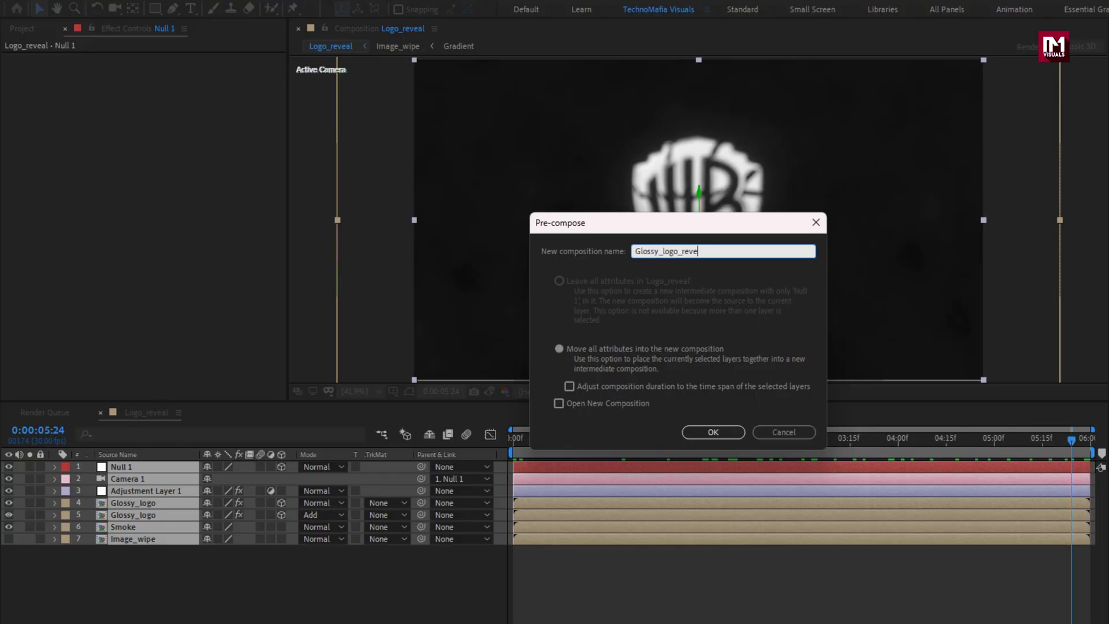
type("al")
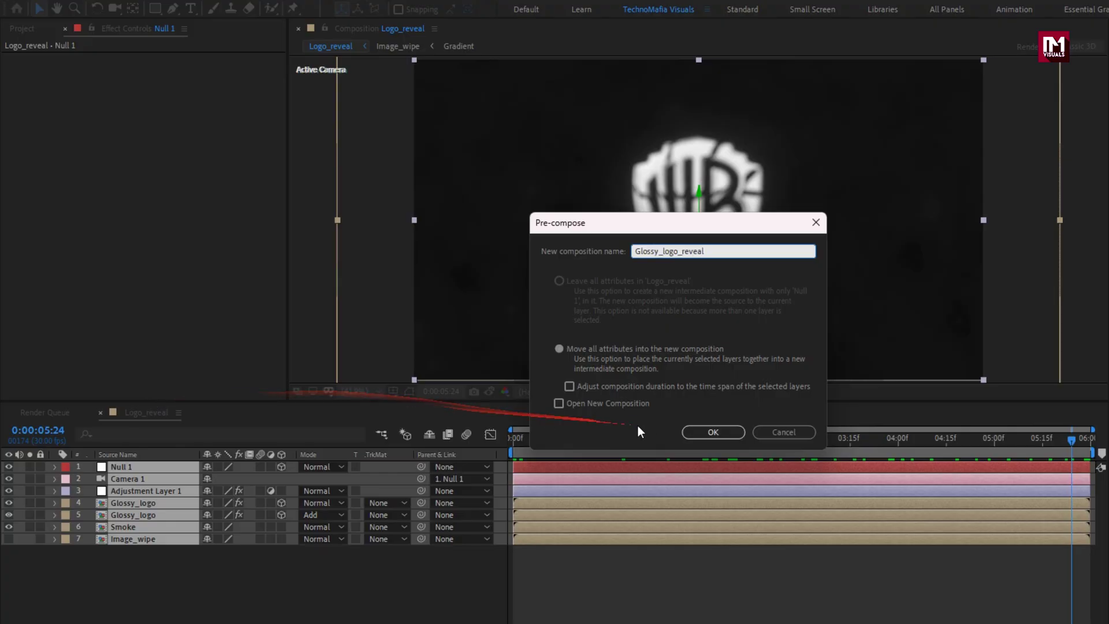
left_click(691, 433)
Create a new solid layer named Color.
right_click(154, 491)
mouse_move(225, 499)
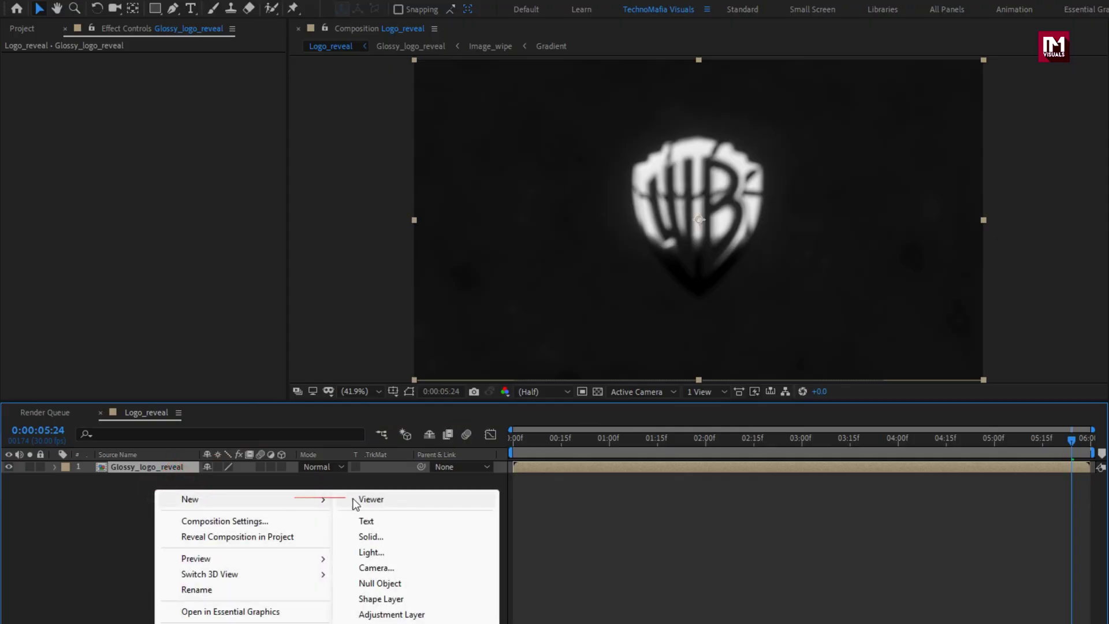
left_click(370, 537)
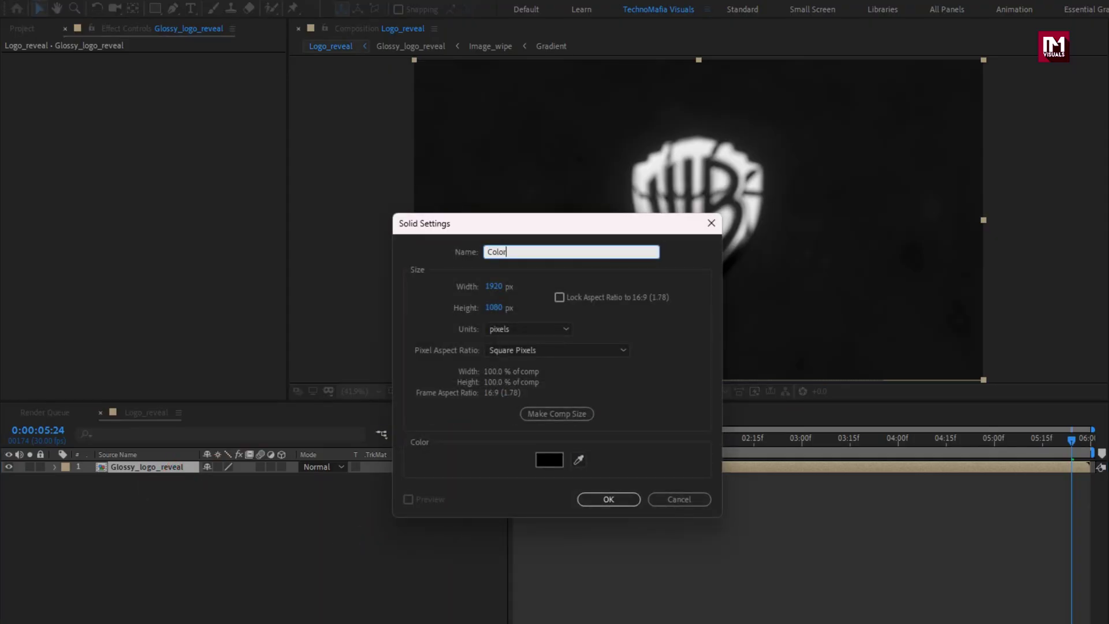
type("Color")
left_click(589, 500)
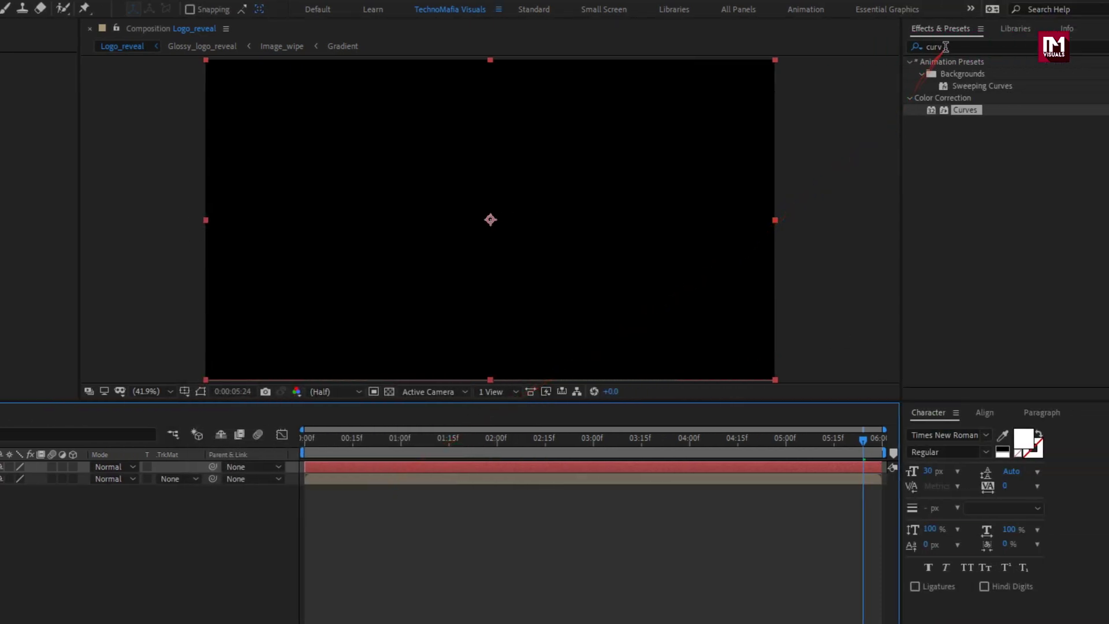
Apply the Fill effect to Color with cyan 00CCFF.
left_click(945, 47)
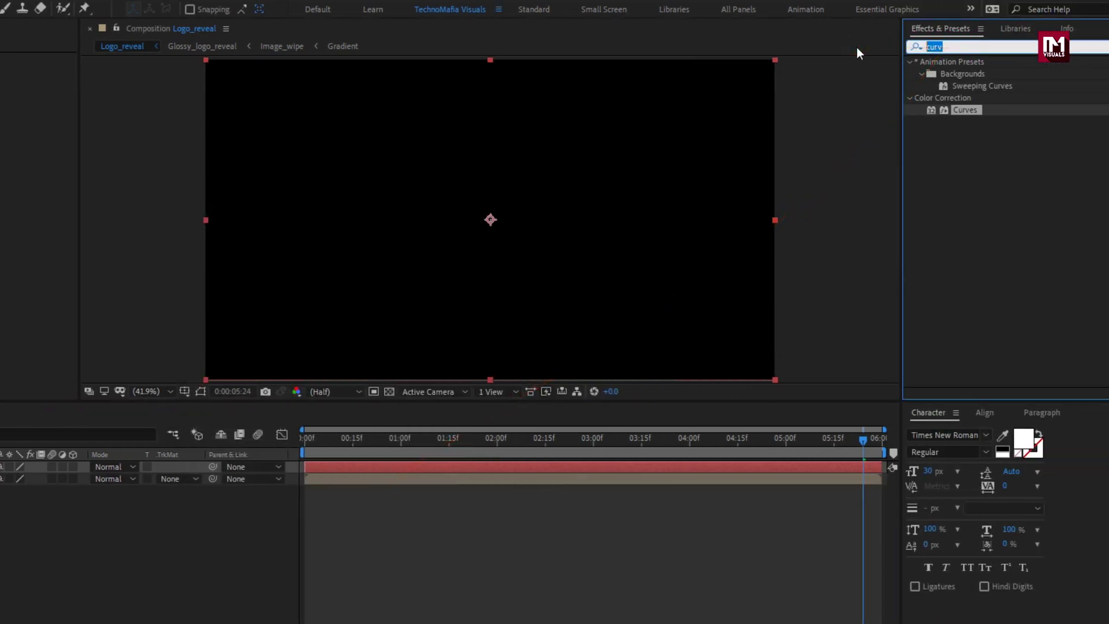
type("fill")
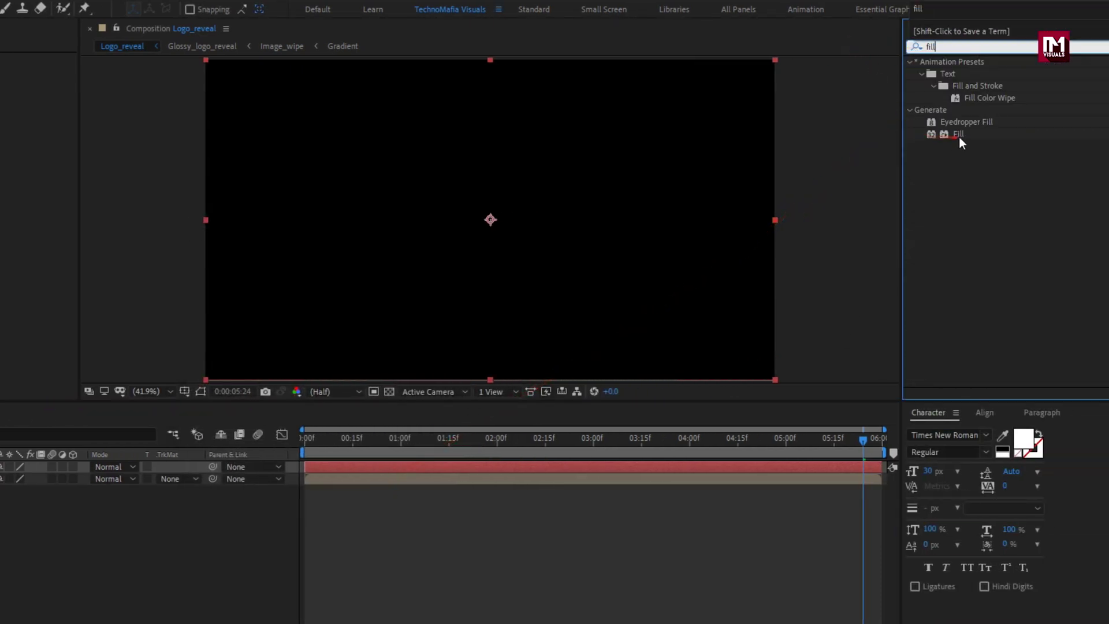
double_click(958, 134)
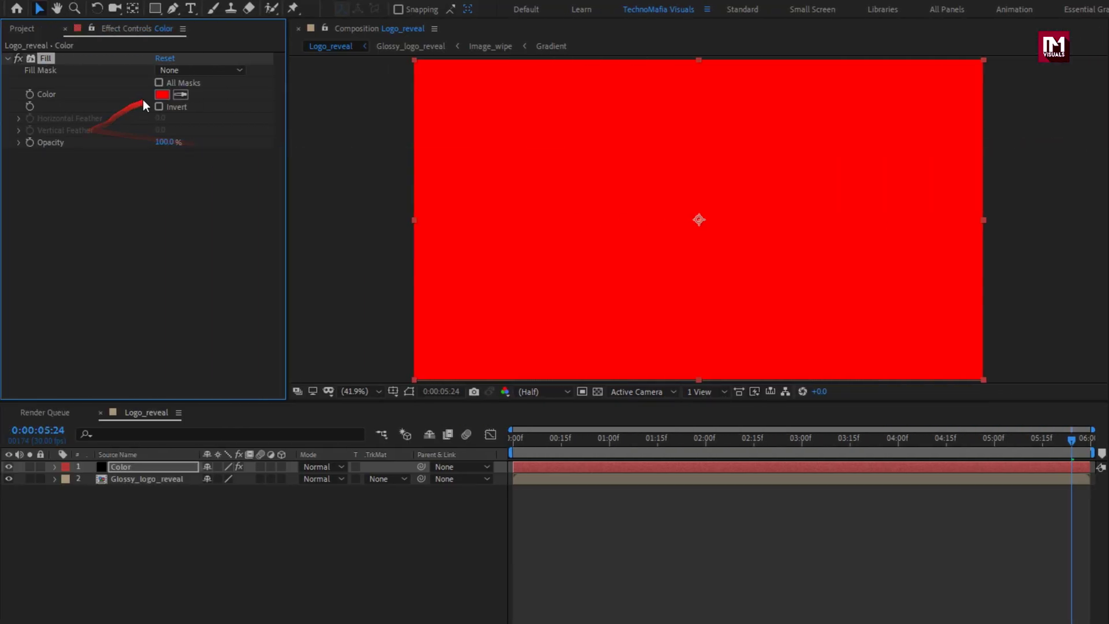
left_click(162, 95)
left_click_drag(338, 345, 339, 363)
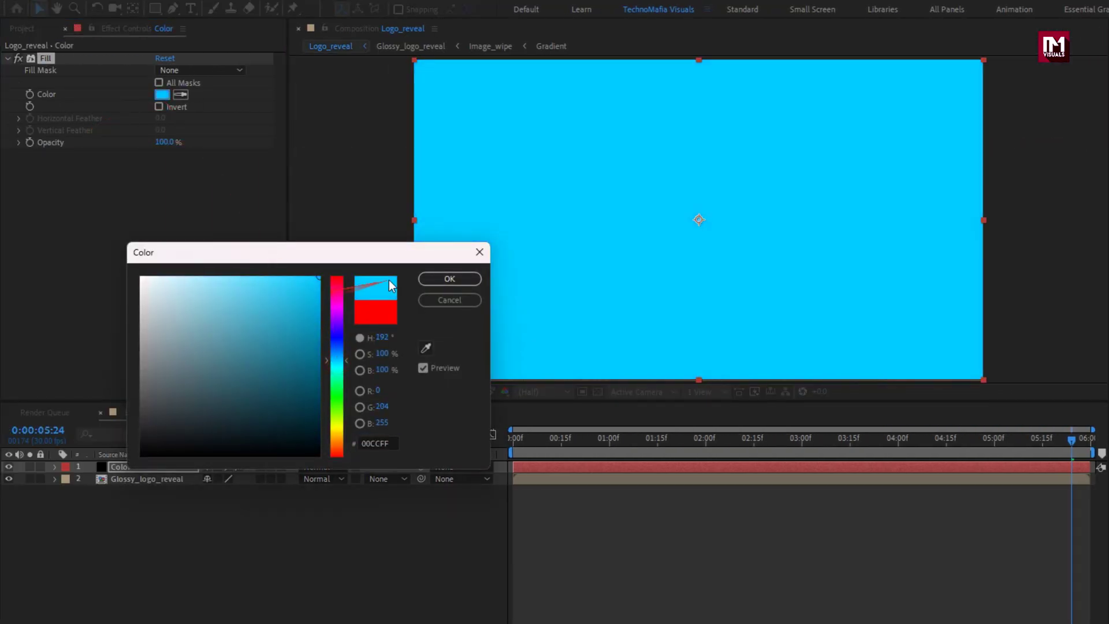
left_click(455, 281)
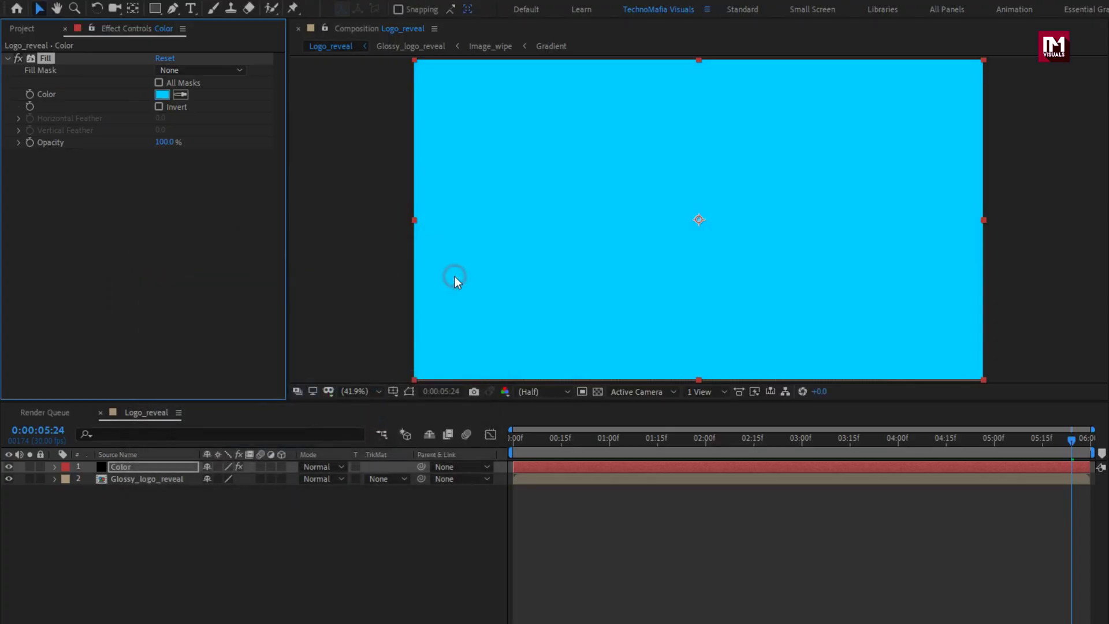
Set the Color layer to Soft Light blend mode at 5% opacity.
left_click(136, 468)
left_click(313, 467)
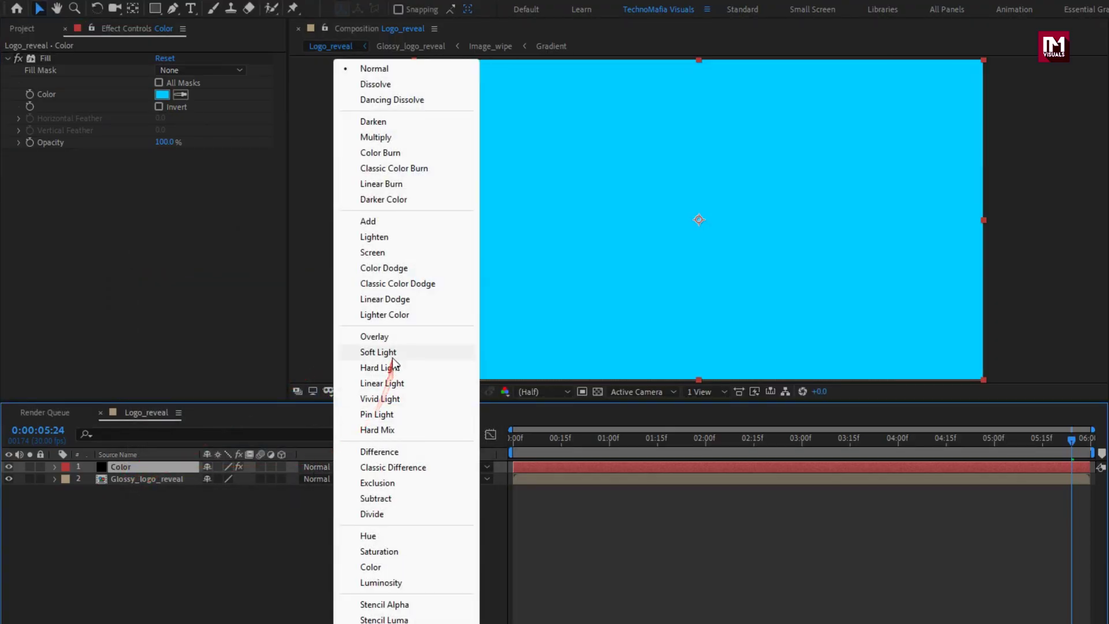
left_click(381, 352)
key("t")
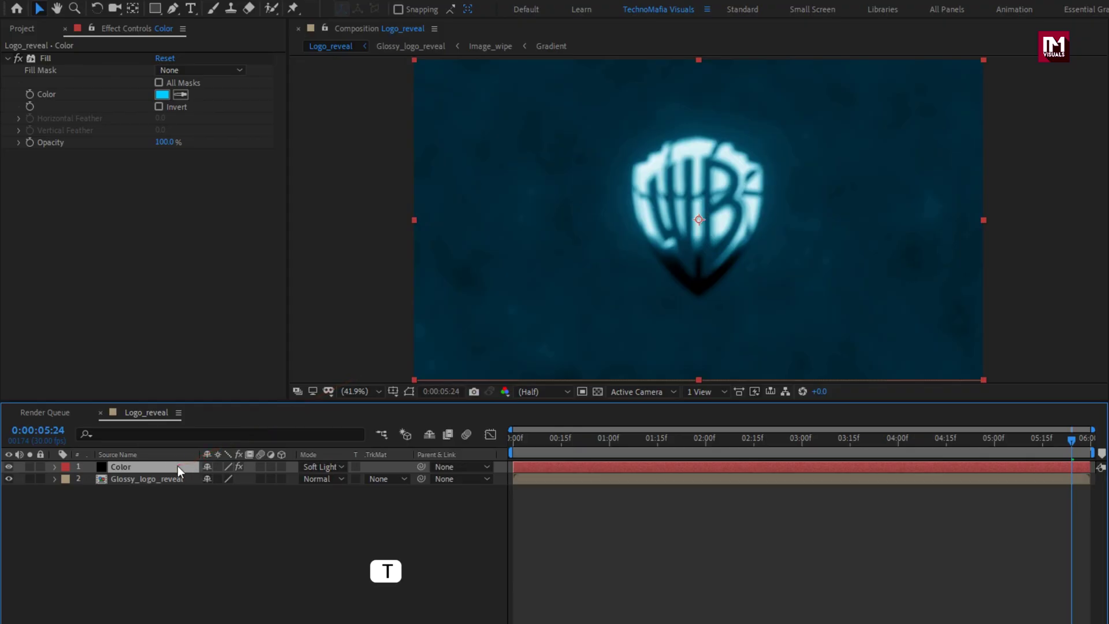
left_click(207, 479)
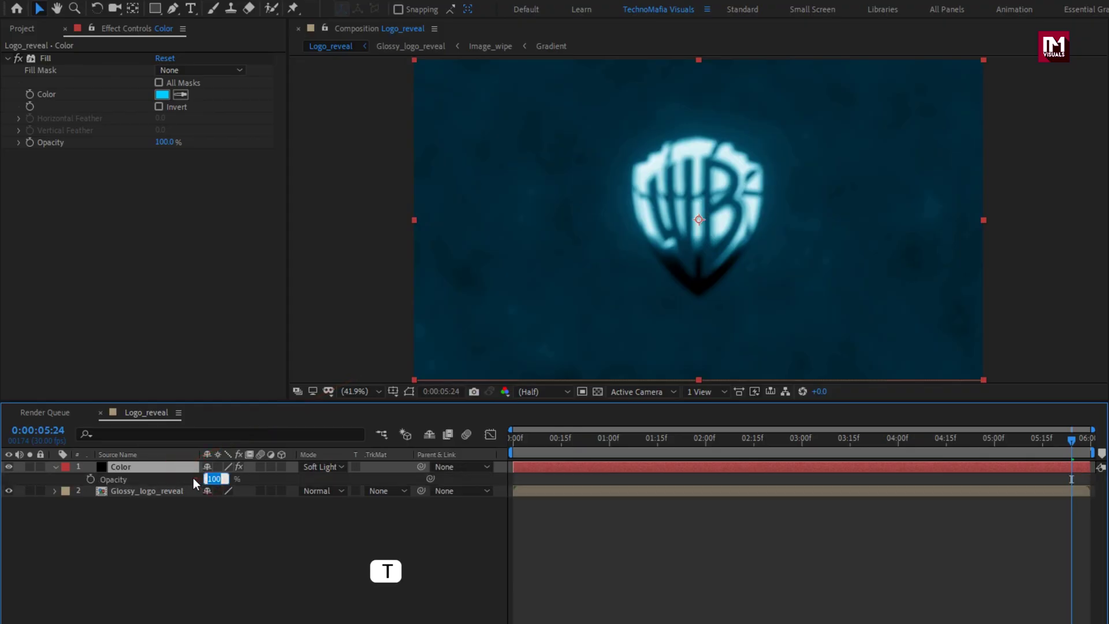
type("5")
key("Return")
left_click(750, 446)
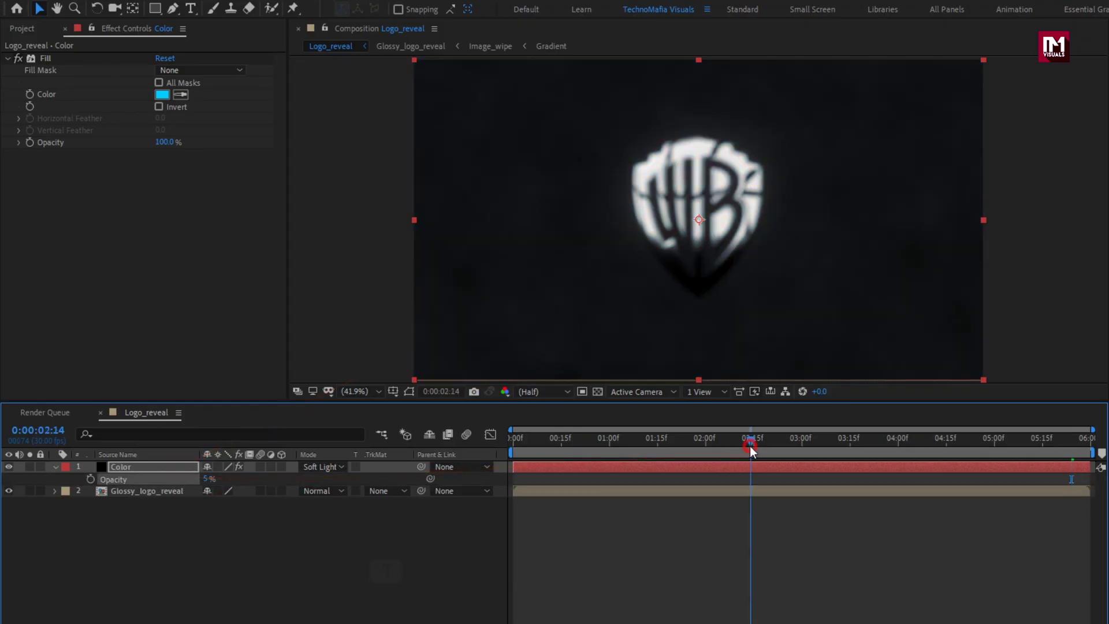
Add a new adjustment layer with Curves, its midpoint pulled down to darken.
left_click(55, 467)
right_click(179, 496)
mouse_move(312, 505)
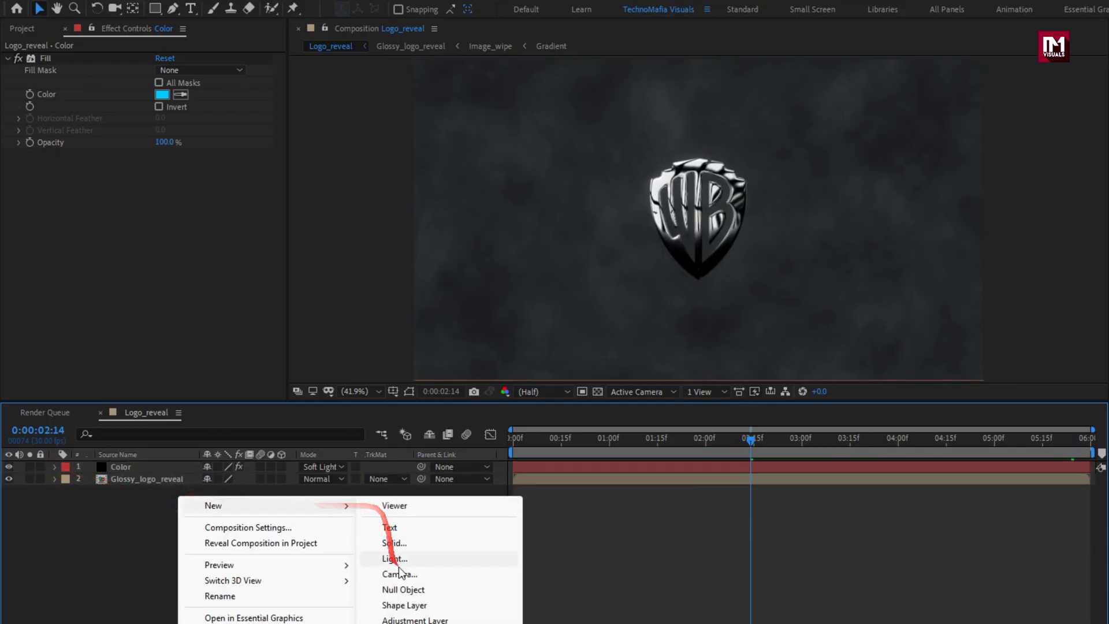
left_click(409, 620)
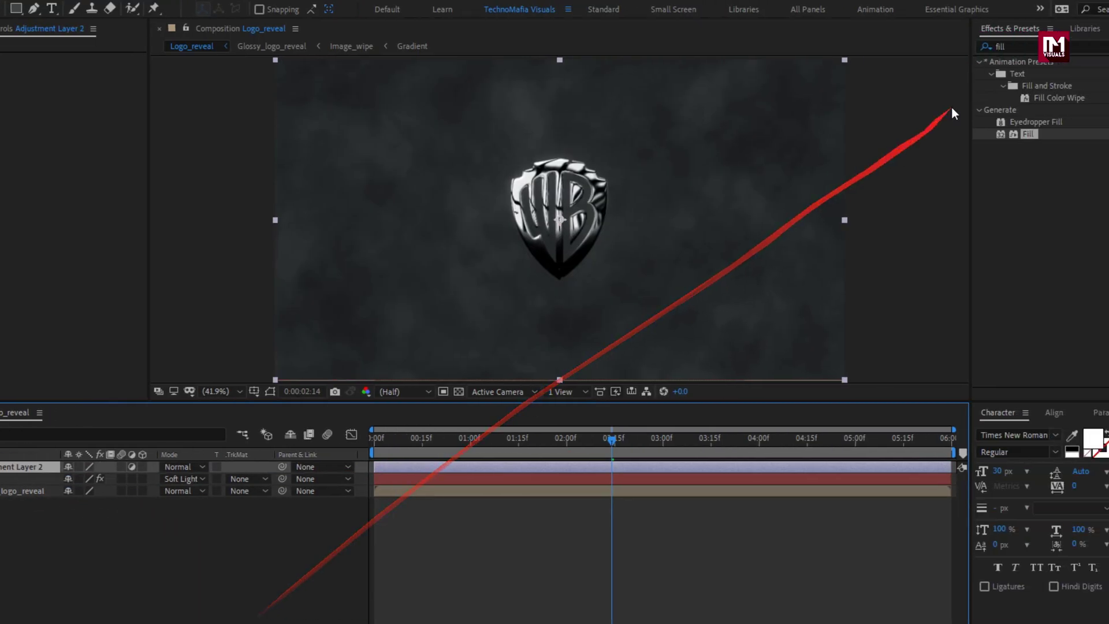
left_click(912, 43)
type("curv")
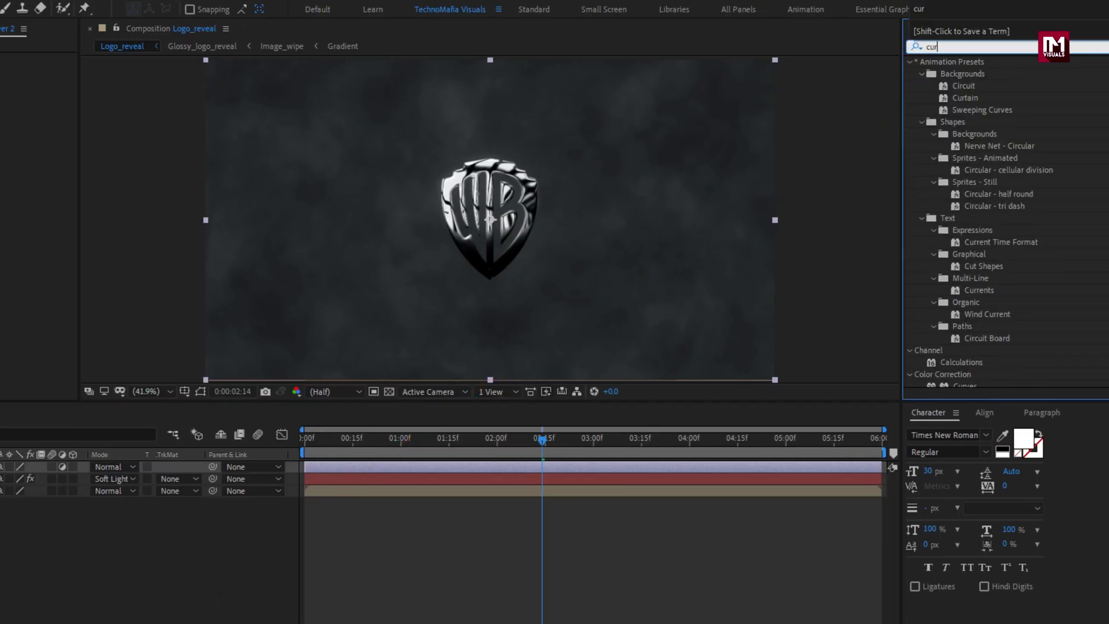
double_click(964, 110)
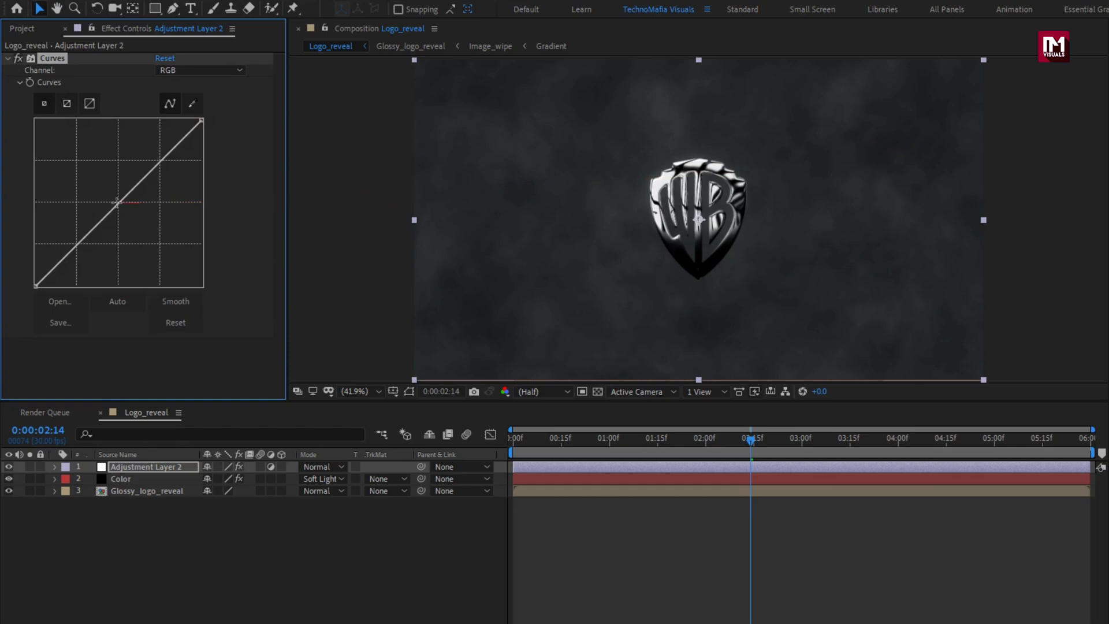
left_click_drag(118, 207, 132, 208)
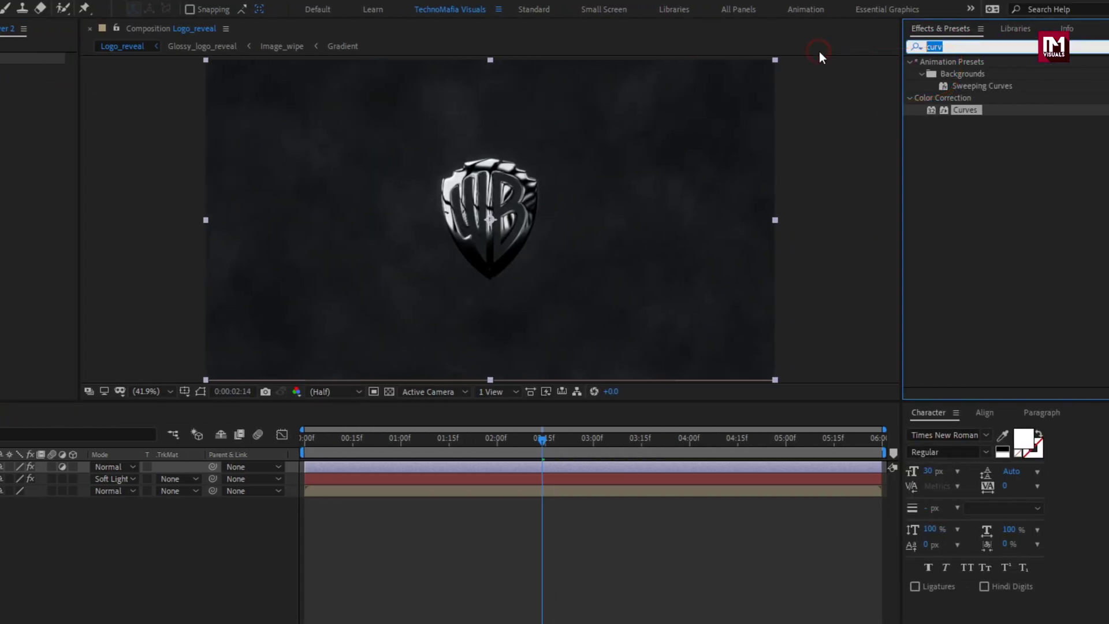
Apply Noise to the adjustment layer with Amount 5%.
type("noise")
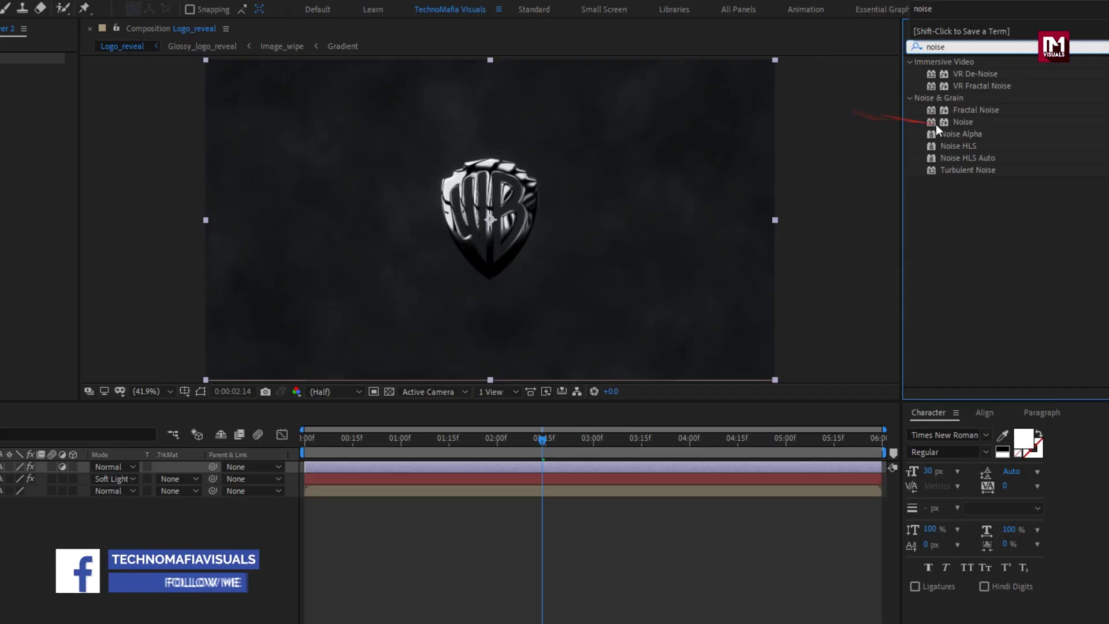
double_click(968, 126)
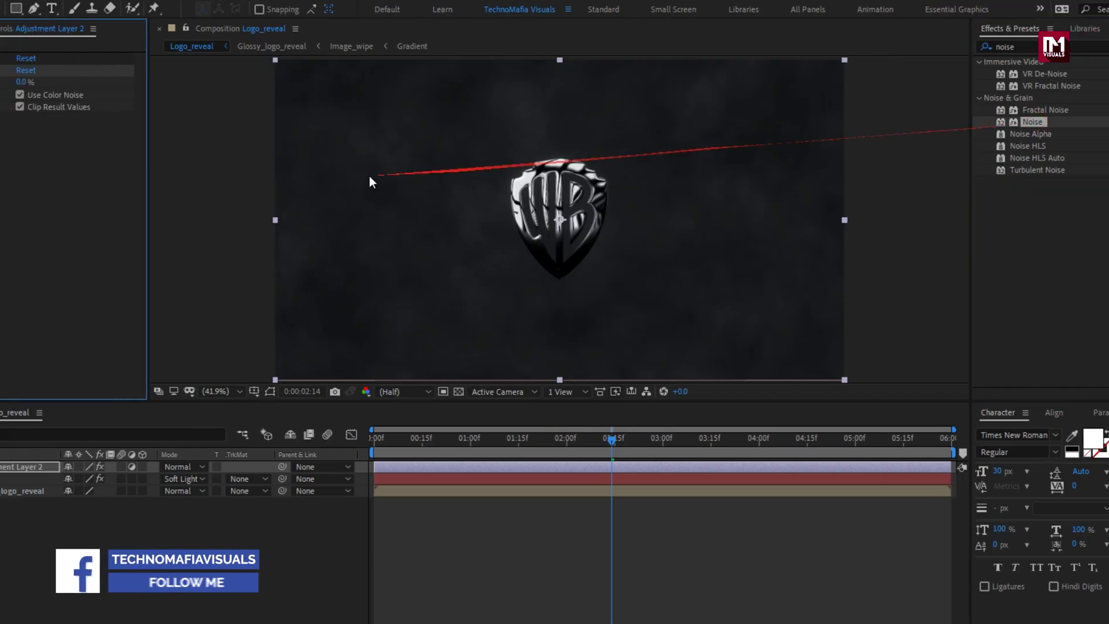
left_click(161, 81)
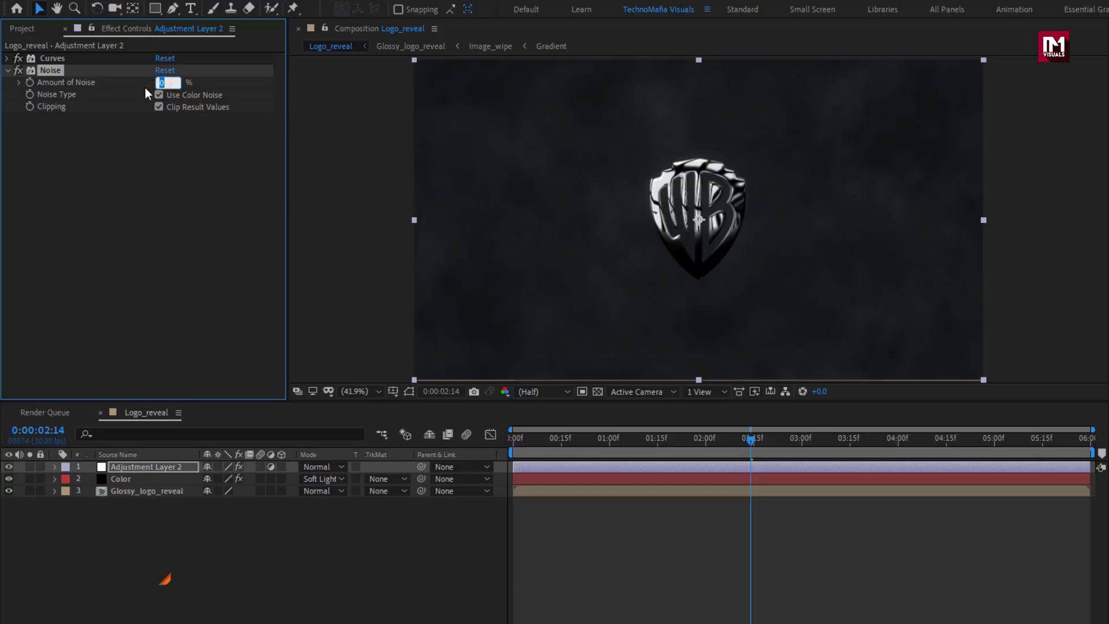
type("5")
key("Return")
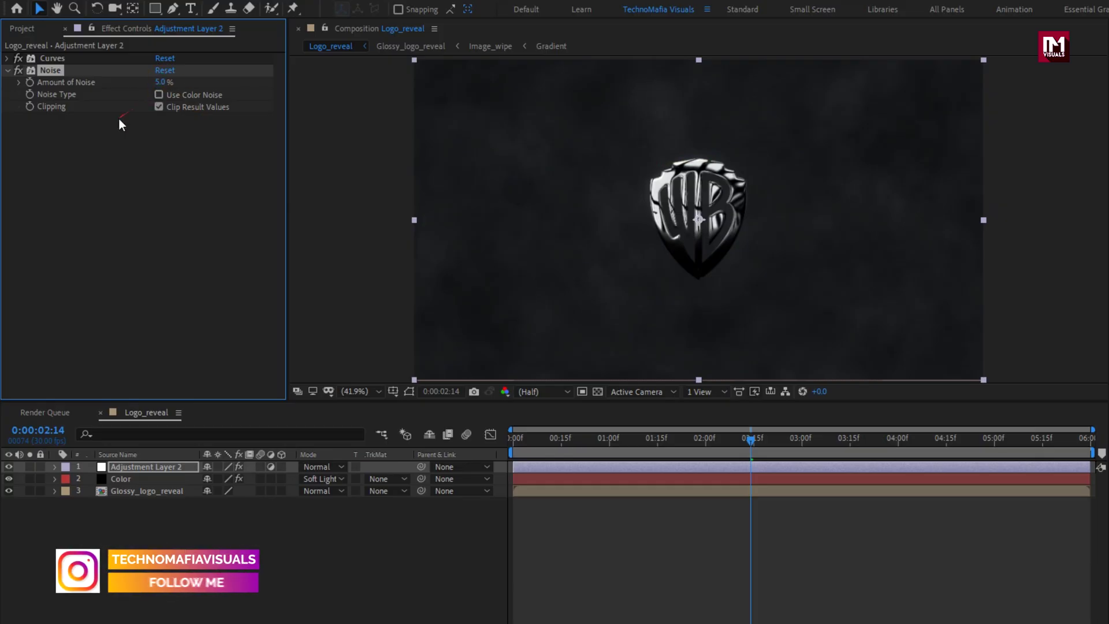
Add another adjustment layer and draw an elliptical mask around the logo.
right_click(186, 513)
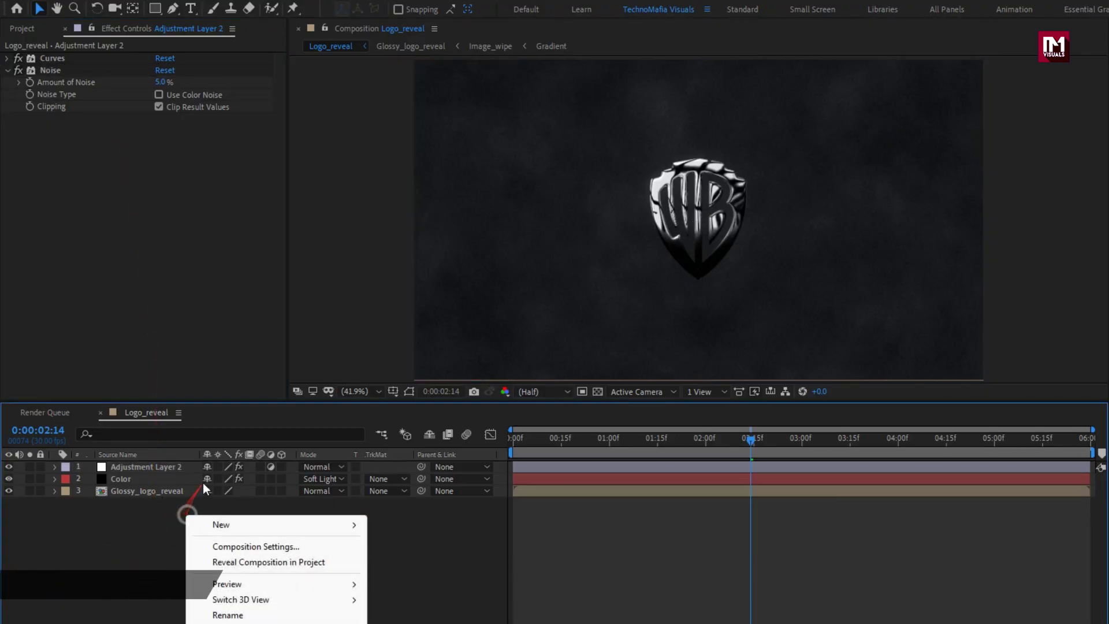
mouse_move(289, 524)
left_click(425, 569)
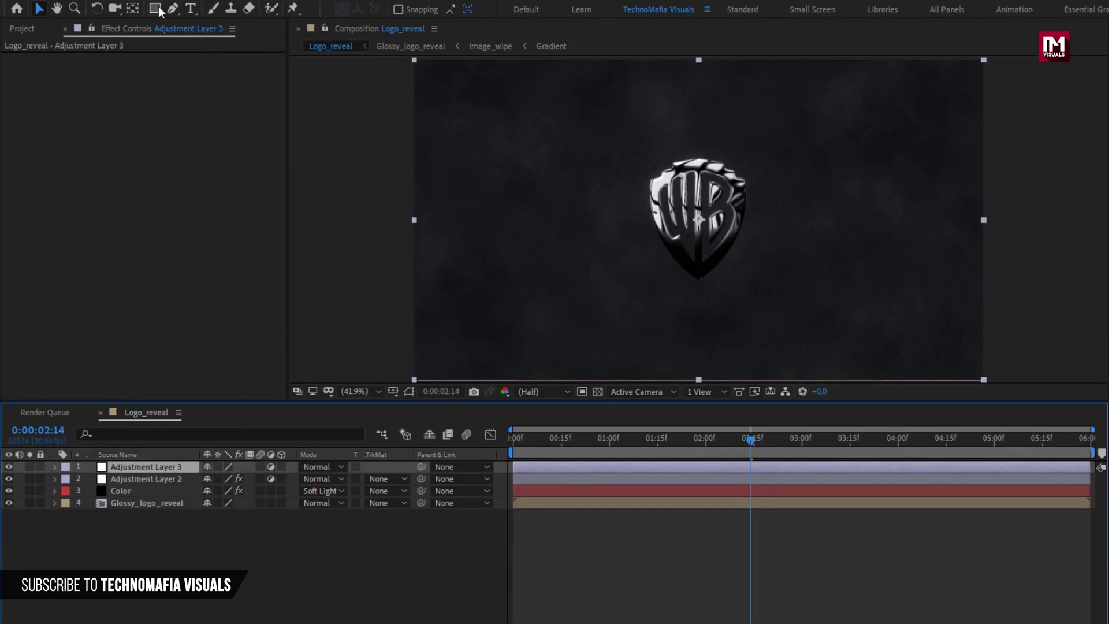
left_click(159, 10)
left_click(220, 41)
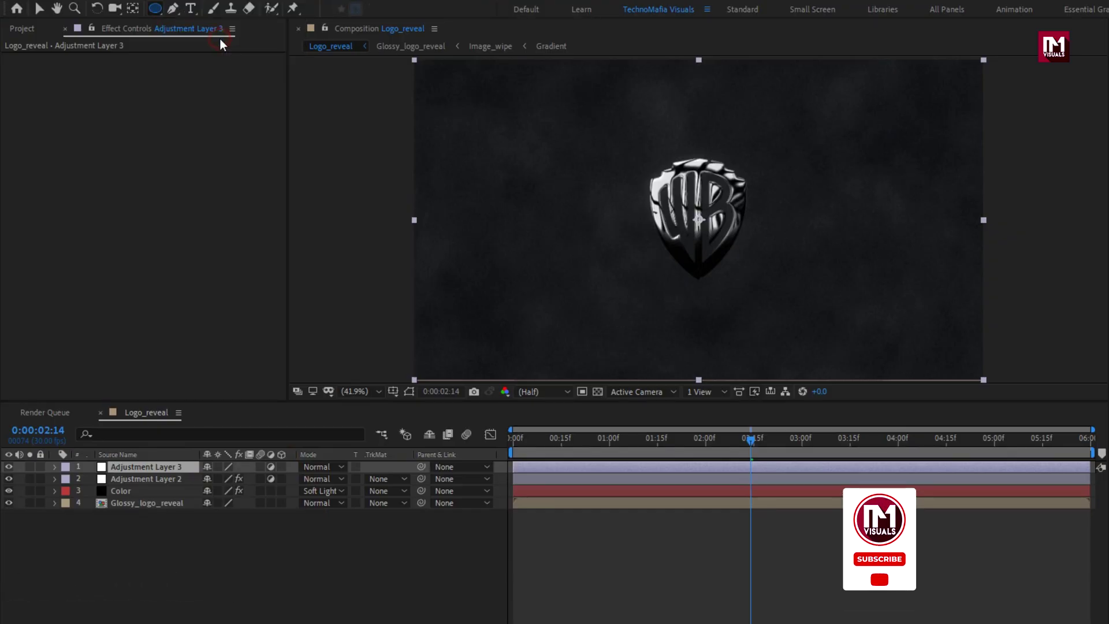
left_click_drag(960, 79, 436, 365)
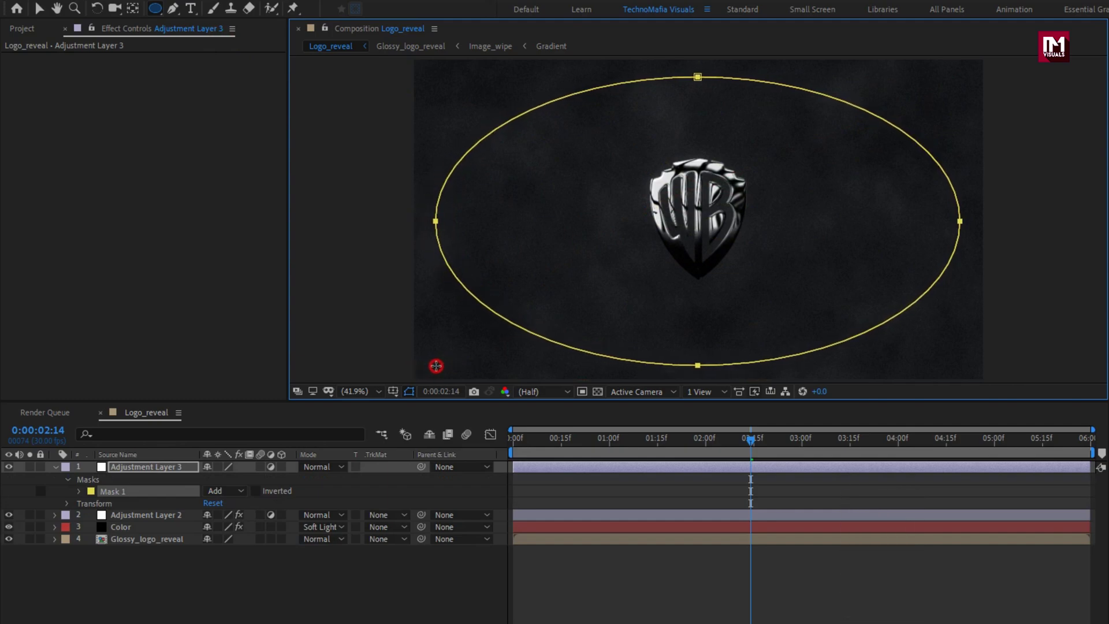
Set Mask 1 to Subtract with 550 px feather and -70 px expansion.
left_click(222, 490)
left_click_drag(261, 540, 259, 538)
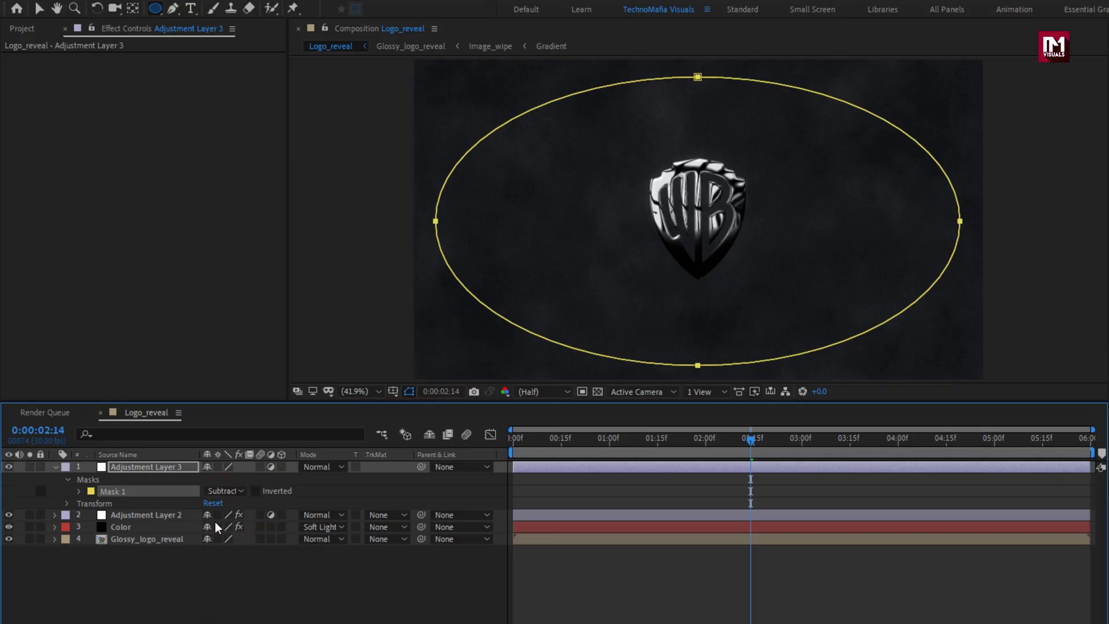
left_click(79, 491)
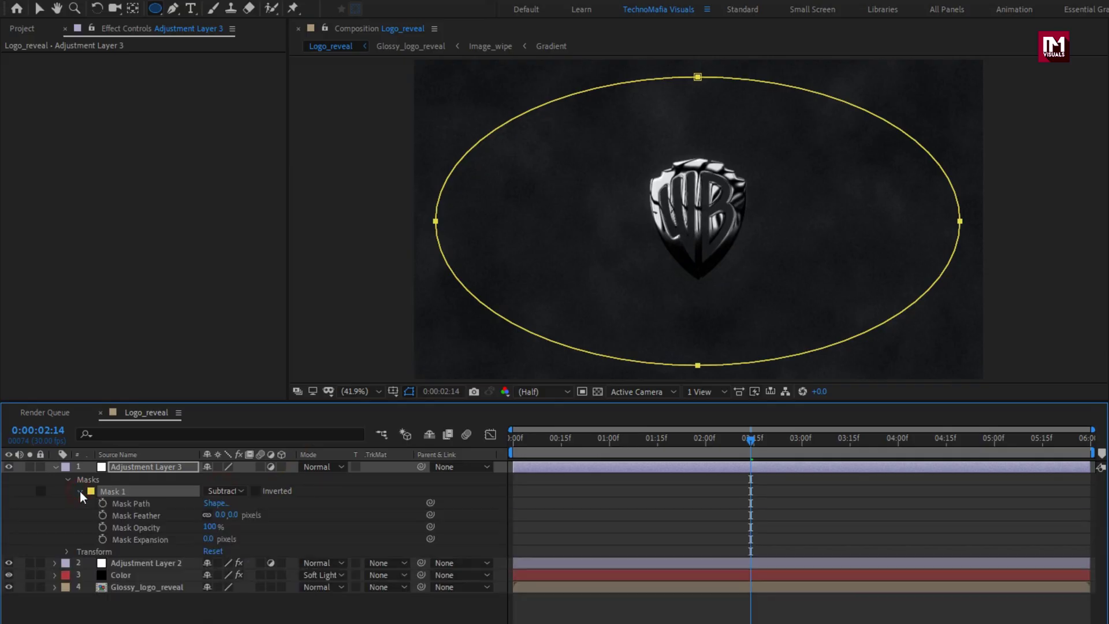
left_click(236, 515)
left_click(200, 516)
left_click(207, 540)
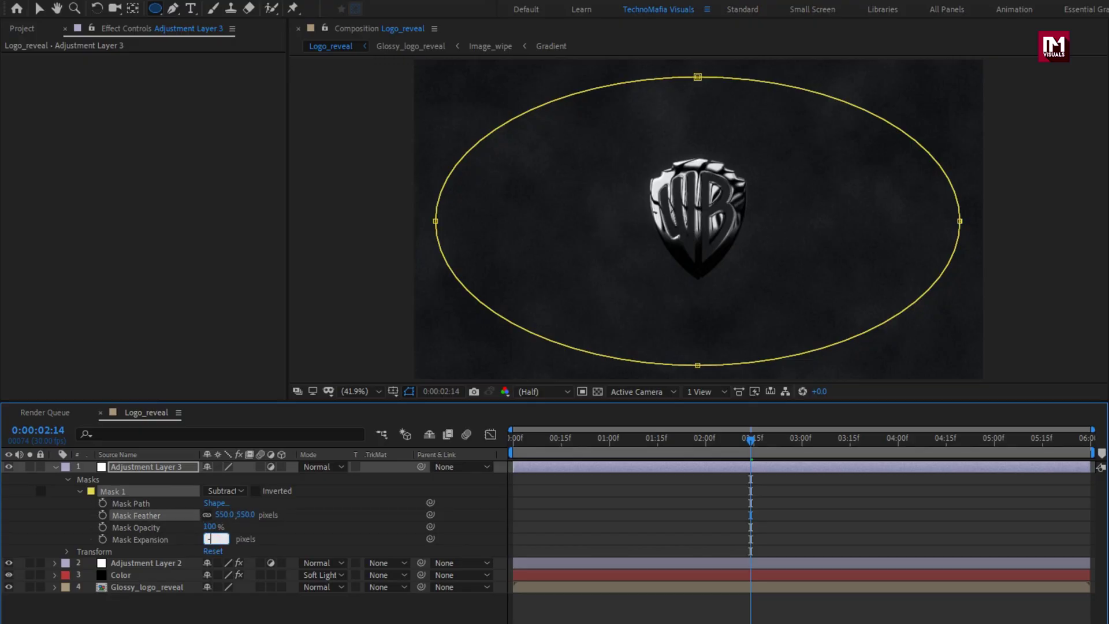
left_click(186, 539)
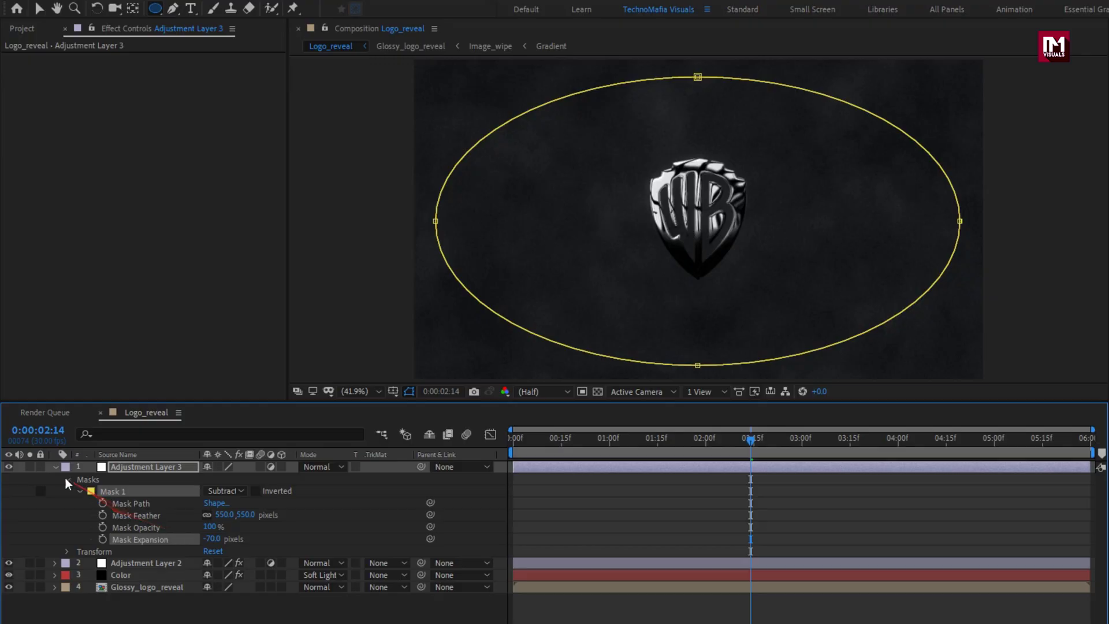
left_click(54, 466)
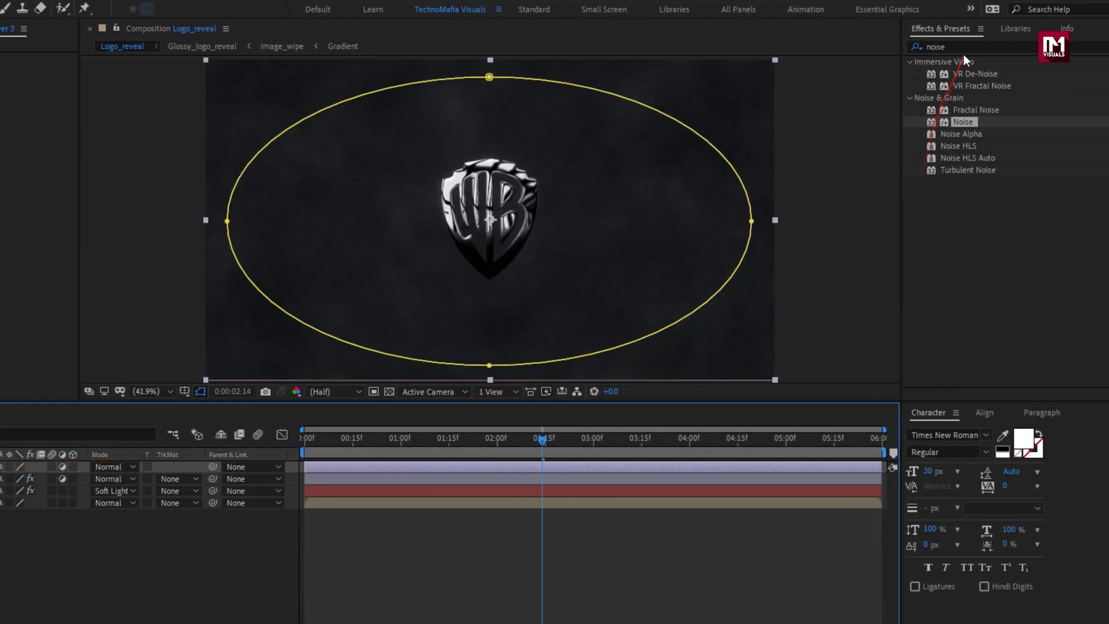
Apply Curves to Adjustment Layer 3, bending the curve down to darken the scene.
left_click(953, 47)
type("curv")
double_click(965, 111)
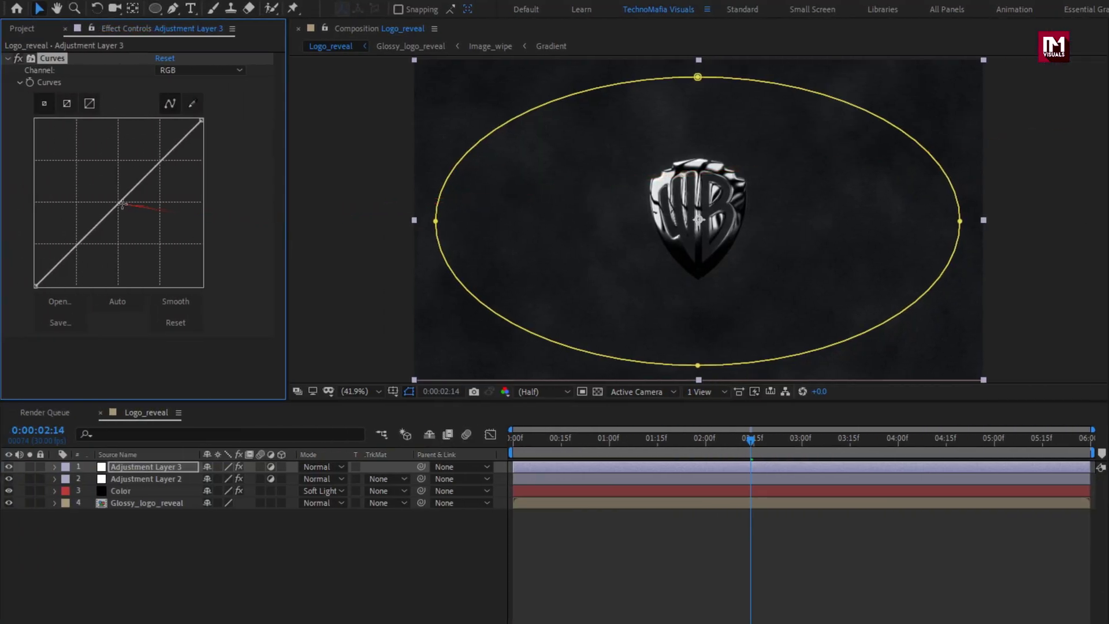
left_click_drag(120, 204, 129, 225)
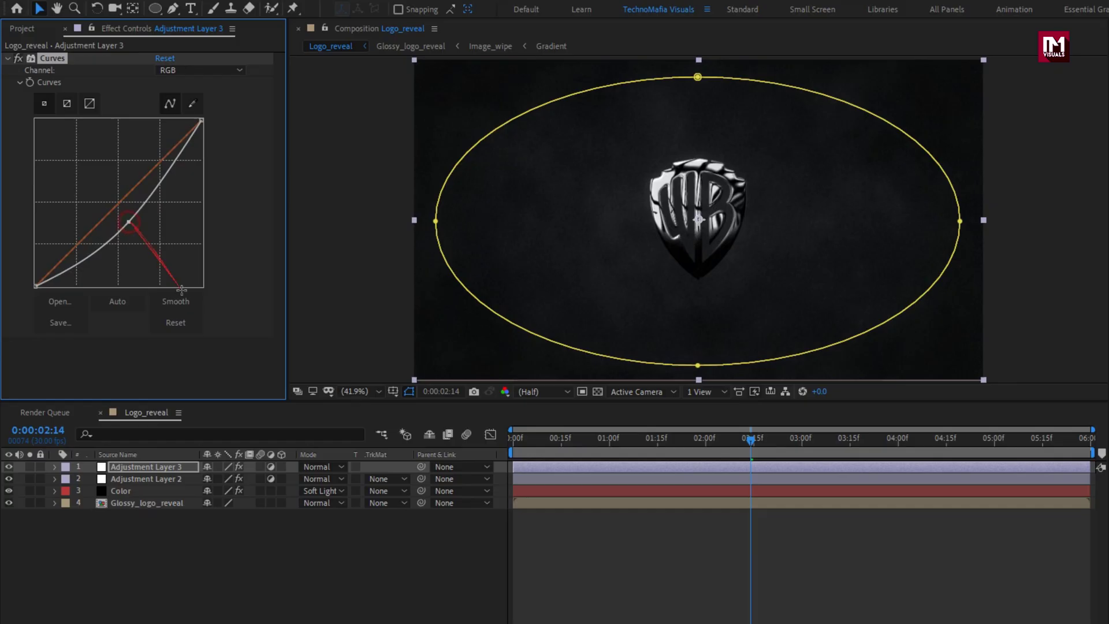
left_click(337, 541)
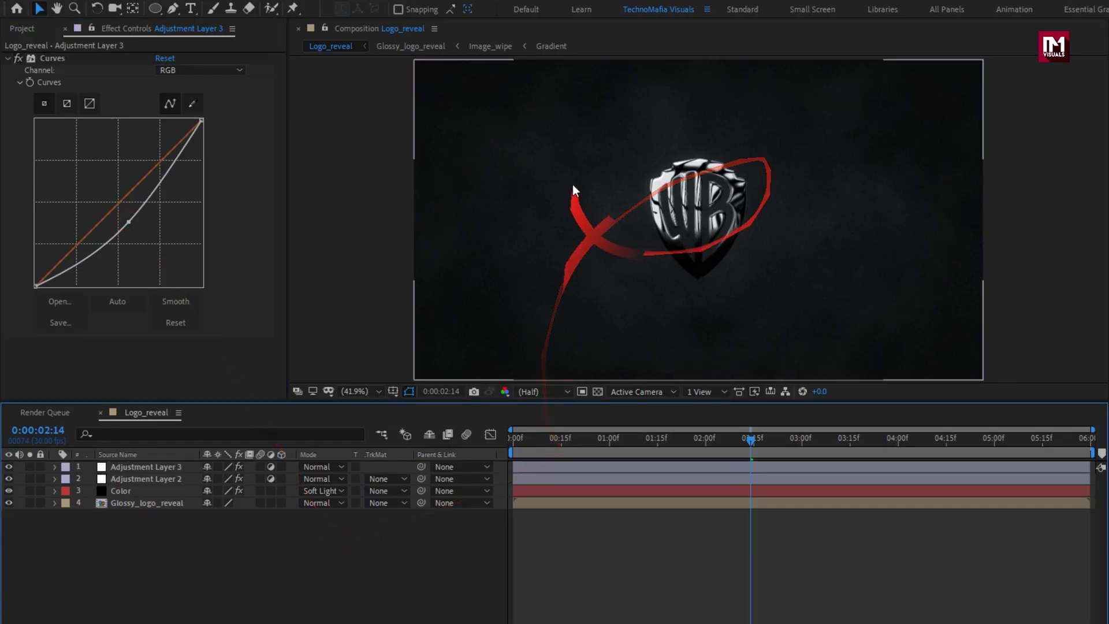
left_click(9, 466)
left_click(8, 467)
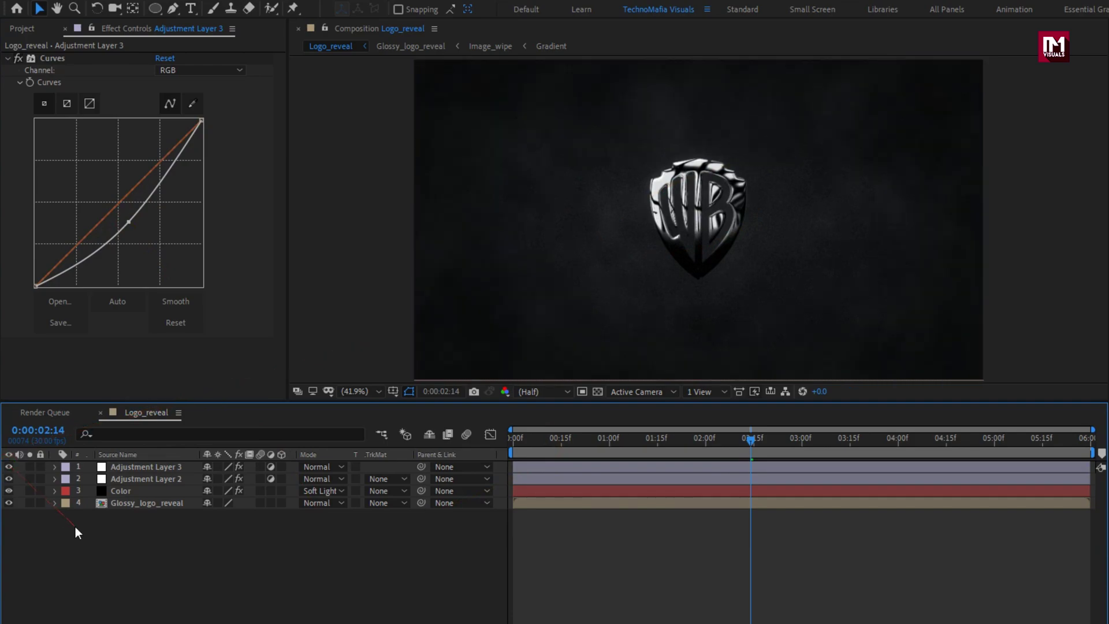
Create a new black solid layer named Black.
right_click(143, 528)
mouse_move(202, 370)
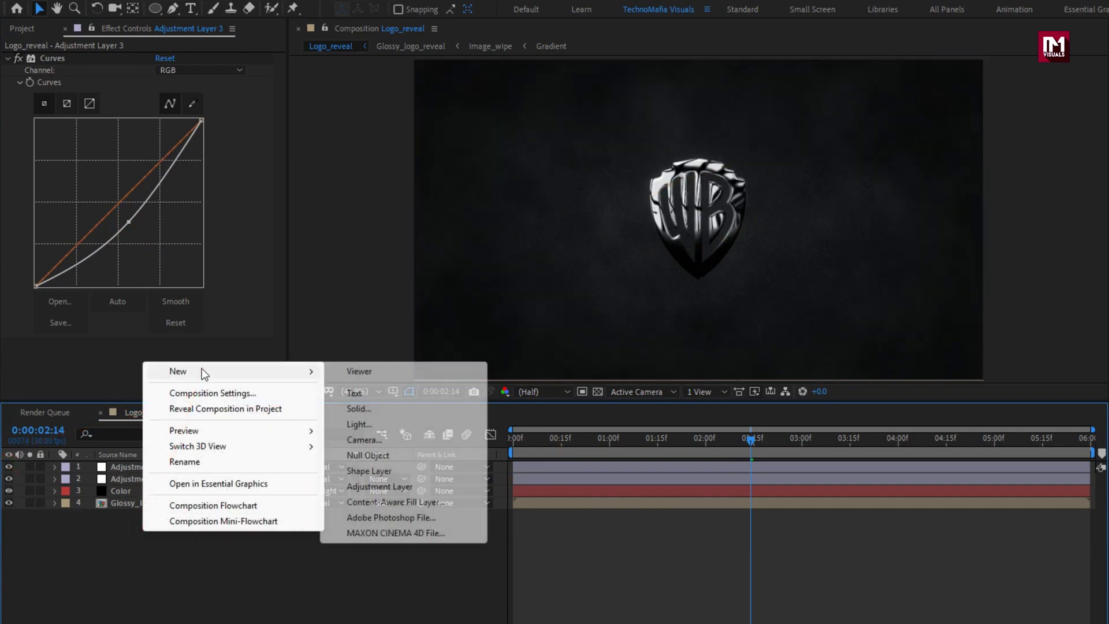
left_click(386, 408)
type("B")
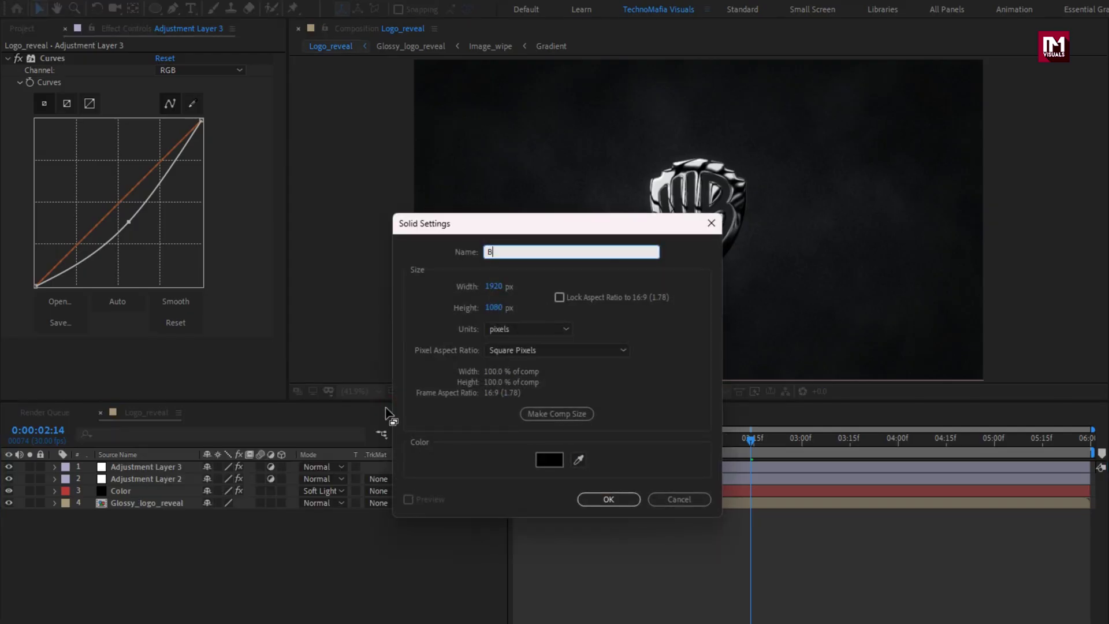
type("lack")
left_click(626, 494)
Keyframe Black's opacity from 100% at 0s to 0% at 1s, ending at 25%.
key("t")
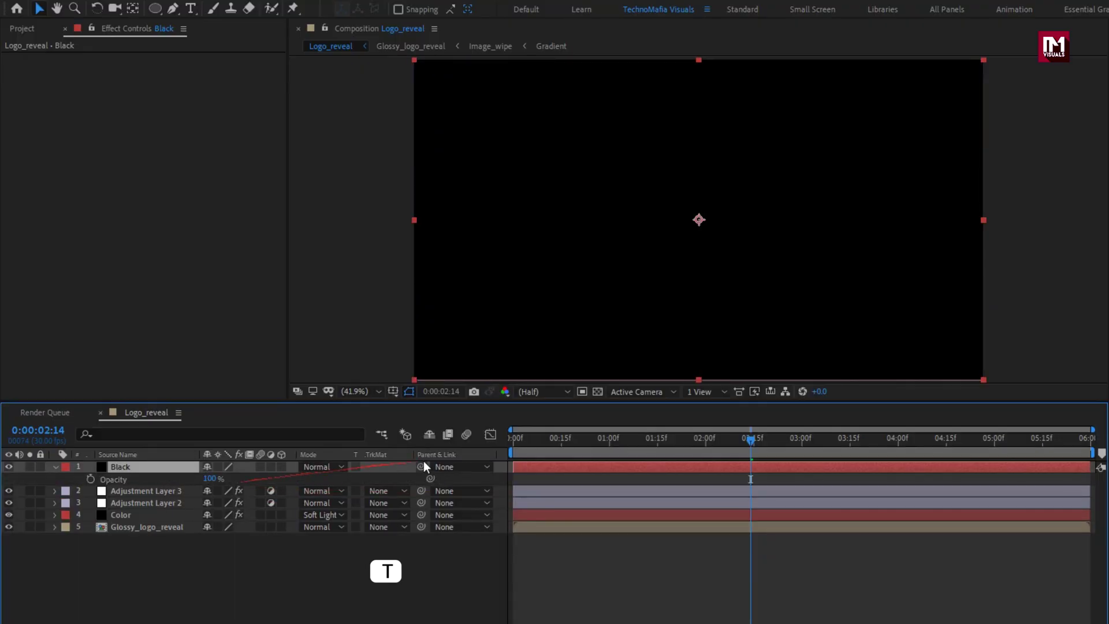
left_click_drag(580, 440, 515, 441)
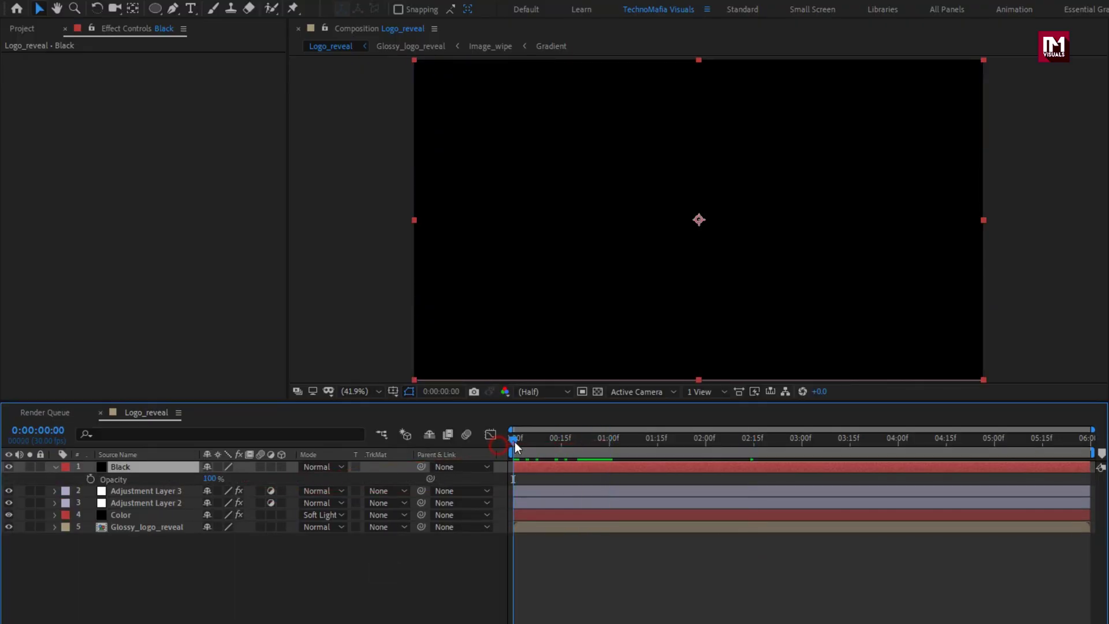
left_click(91, 478)
left_click_drag(584, 439, 610, 444)
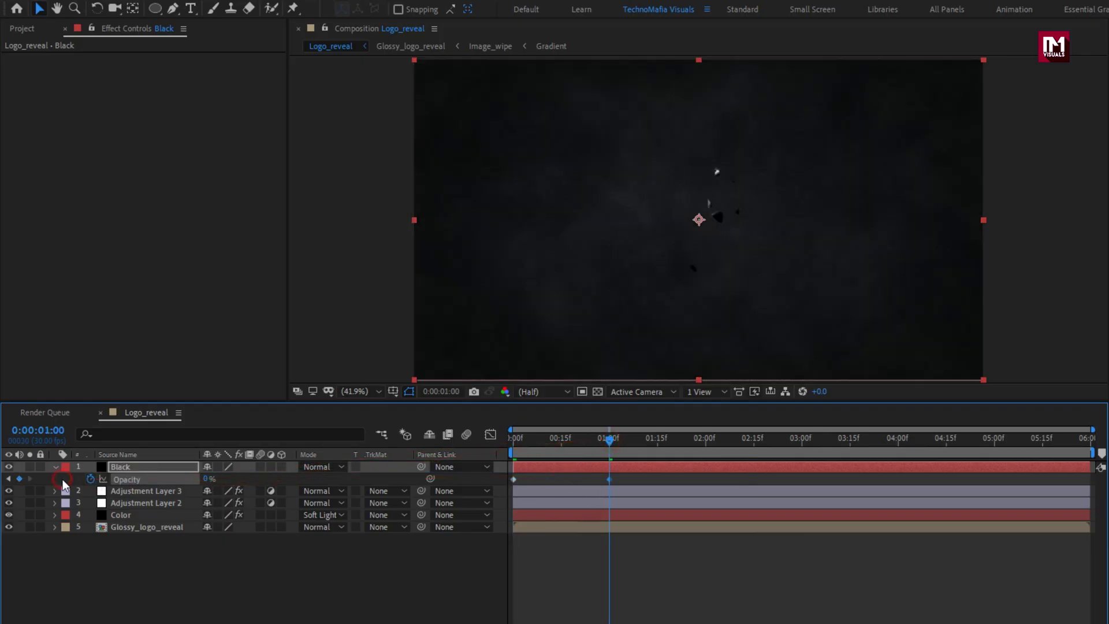
left_click_drag(804, 446, 995, 448)
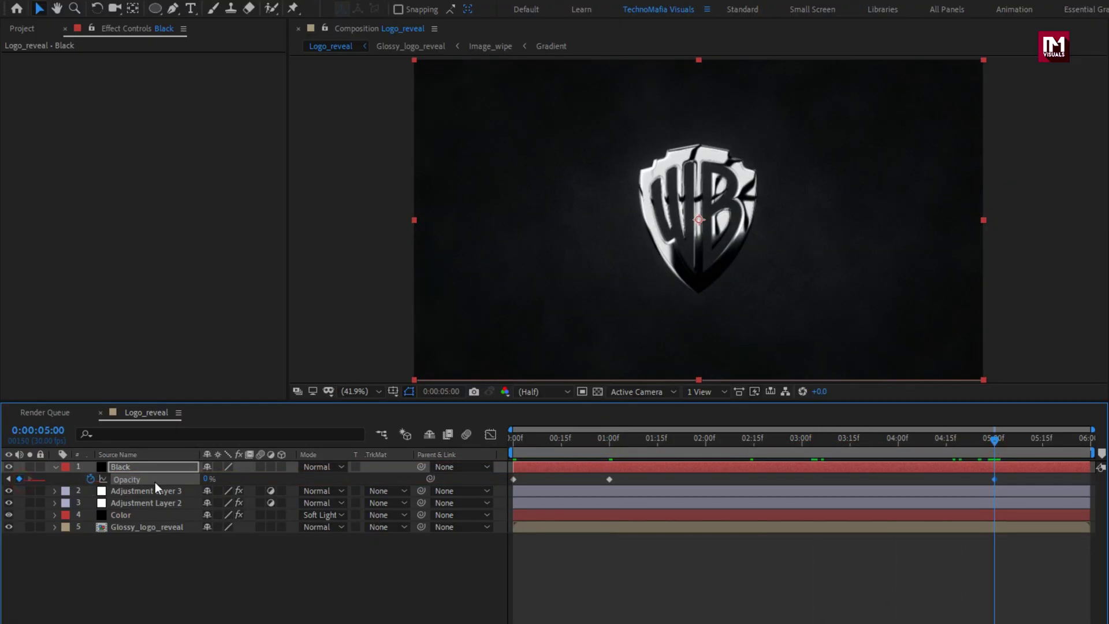
left_click_drag(1049, 448, 1102, 448)
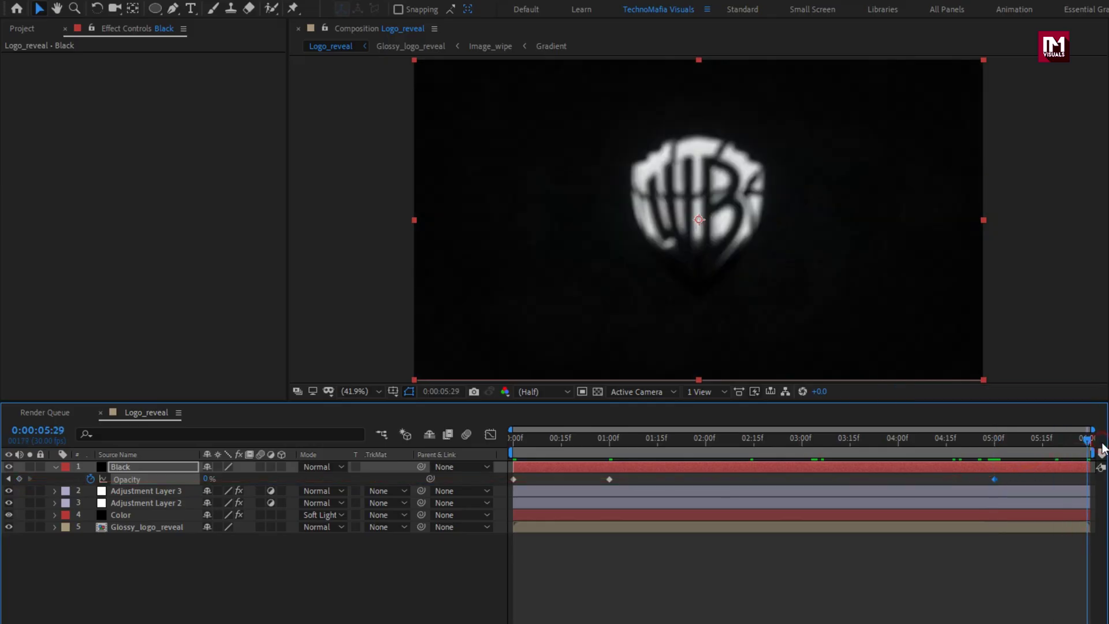
left_click_drag(209, 480, 473, 478)
left_click_drag(512, 448, 801, 445)
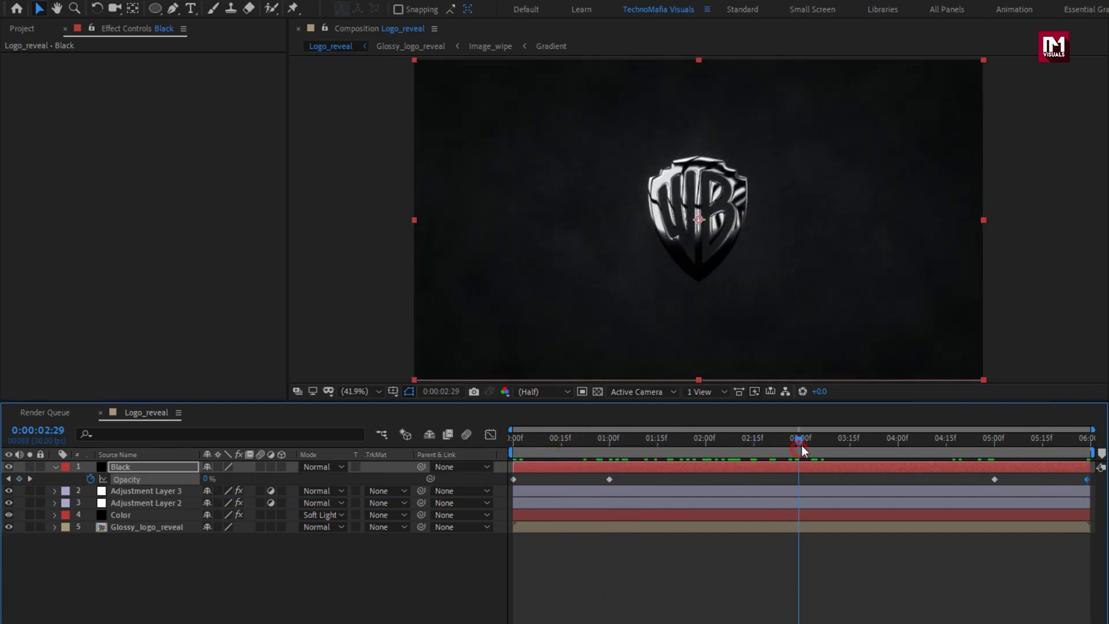
Create a new black solid layer named Frame.
left_click(55, 467)
left_click(171, 532)
right_click(180, 538)
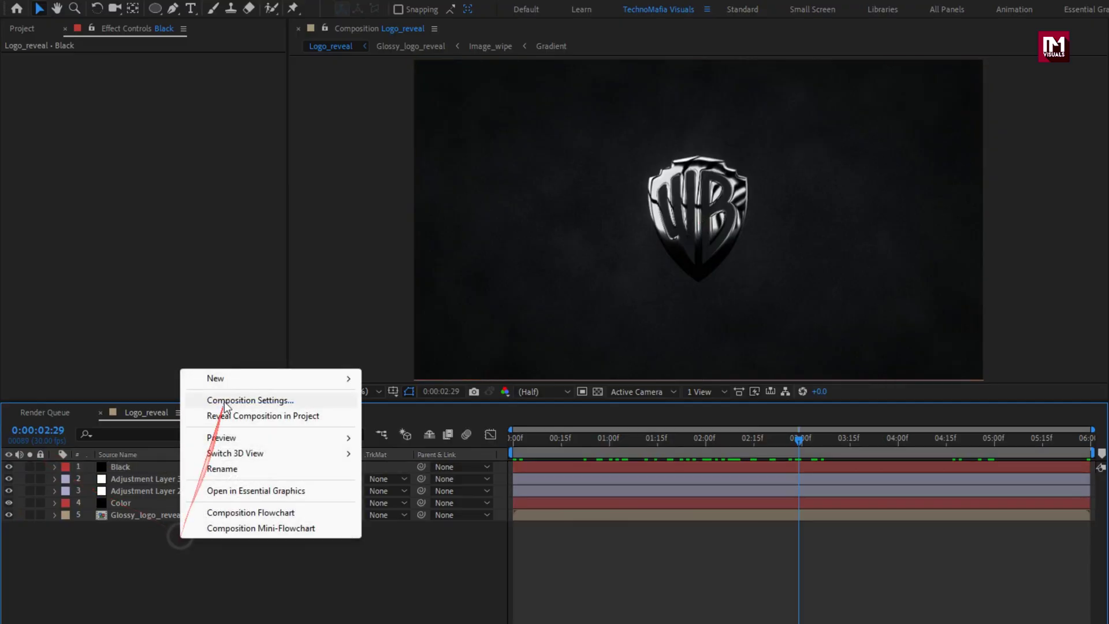
mouse_move(313, 384)
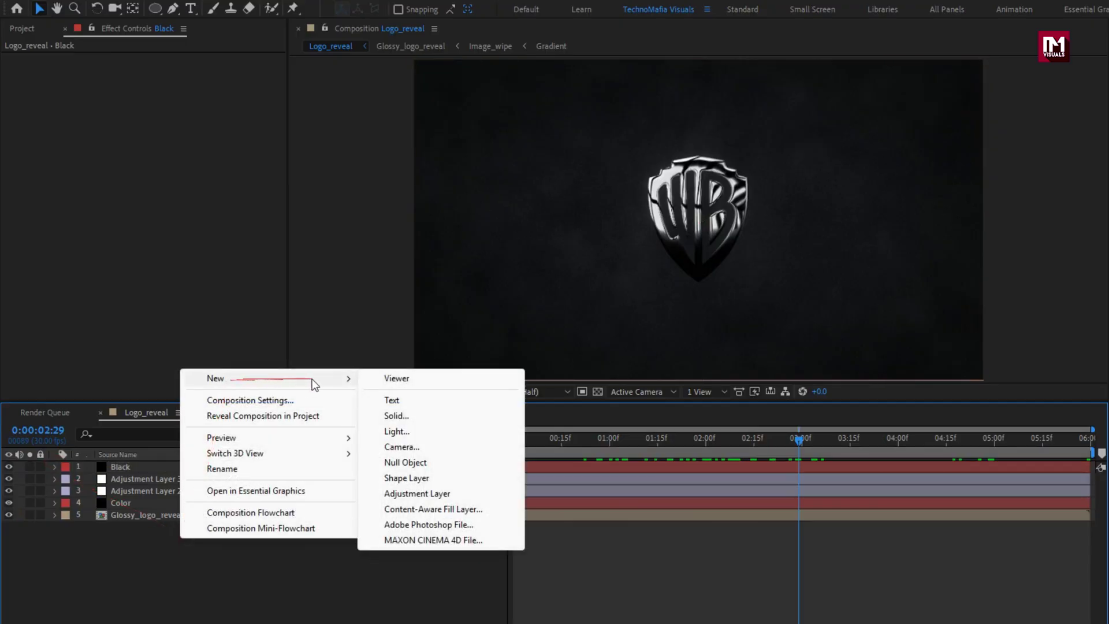
left_click(392, 415)
type("Frame")
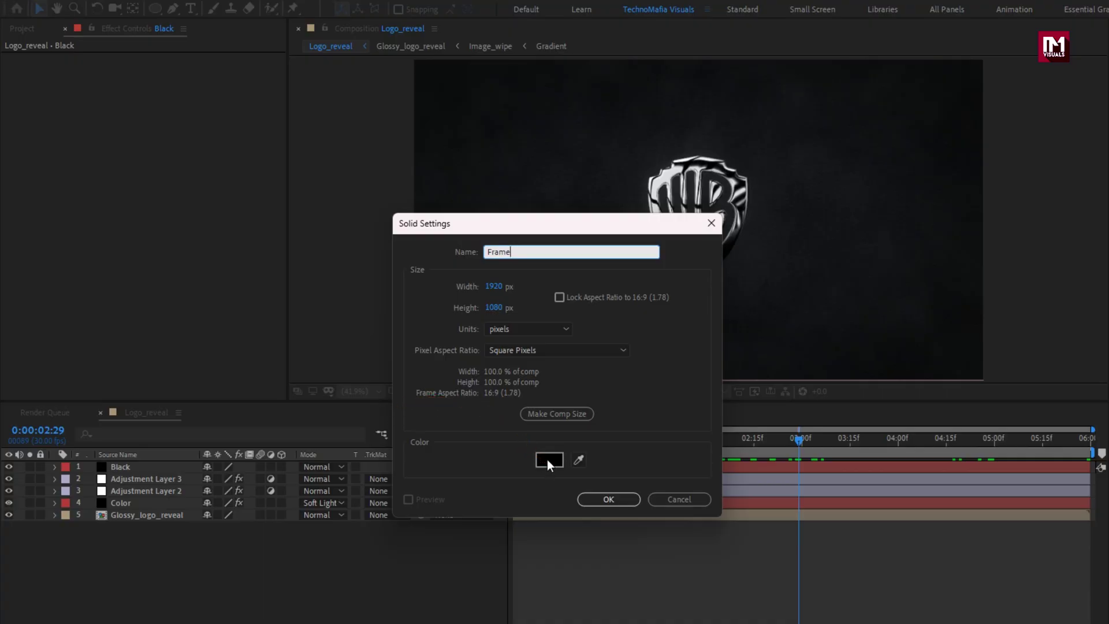
left_click(595, 499)
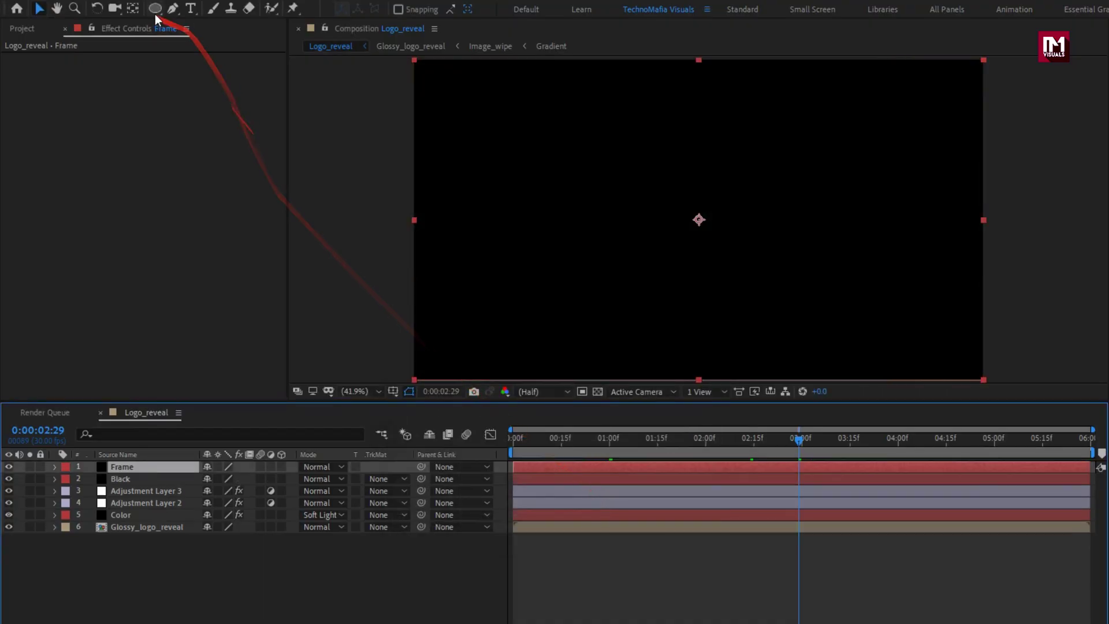
Add a full-frame rectangle mask to the Frame solid.
left_click(155, 10)
left_click(155, 11)
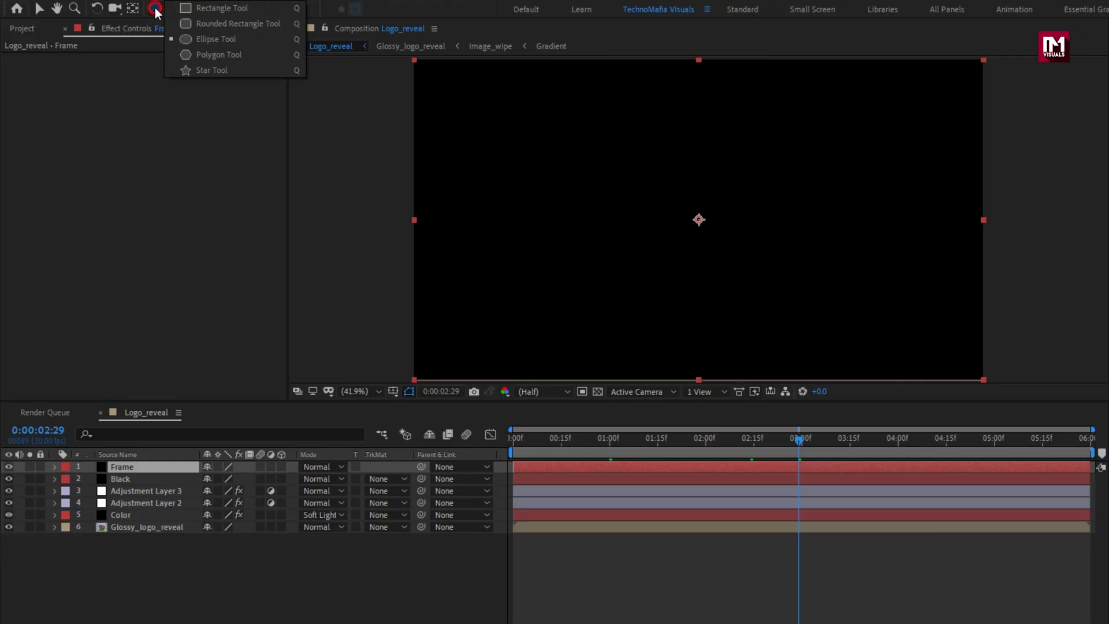
left_click(216, 7)
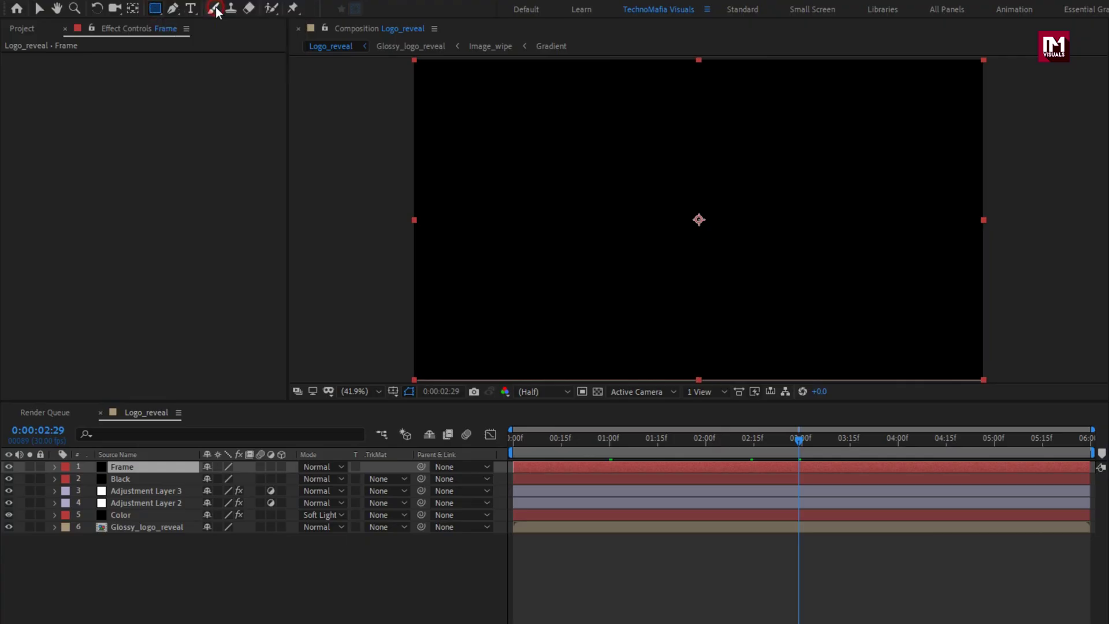
double_click(156, 9)
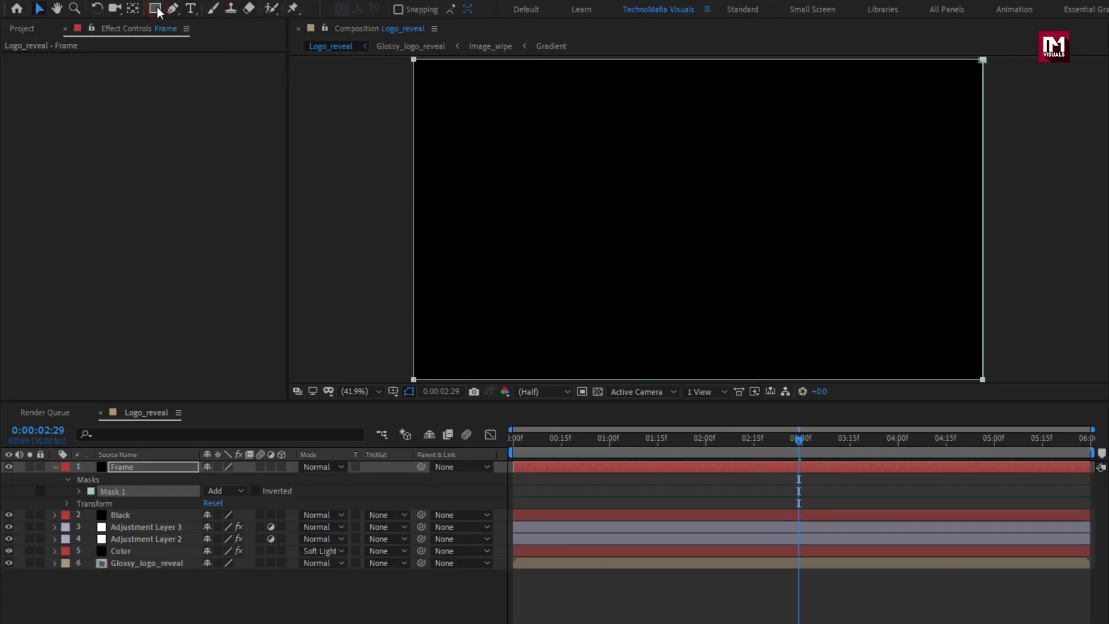
Set the mask bounds to top 10% and bottom 90% of source, and invert it.
left_click(78, 491)
left_click(209, 504)
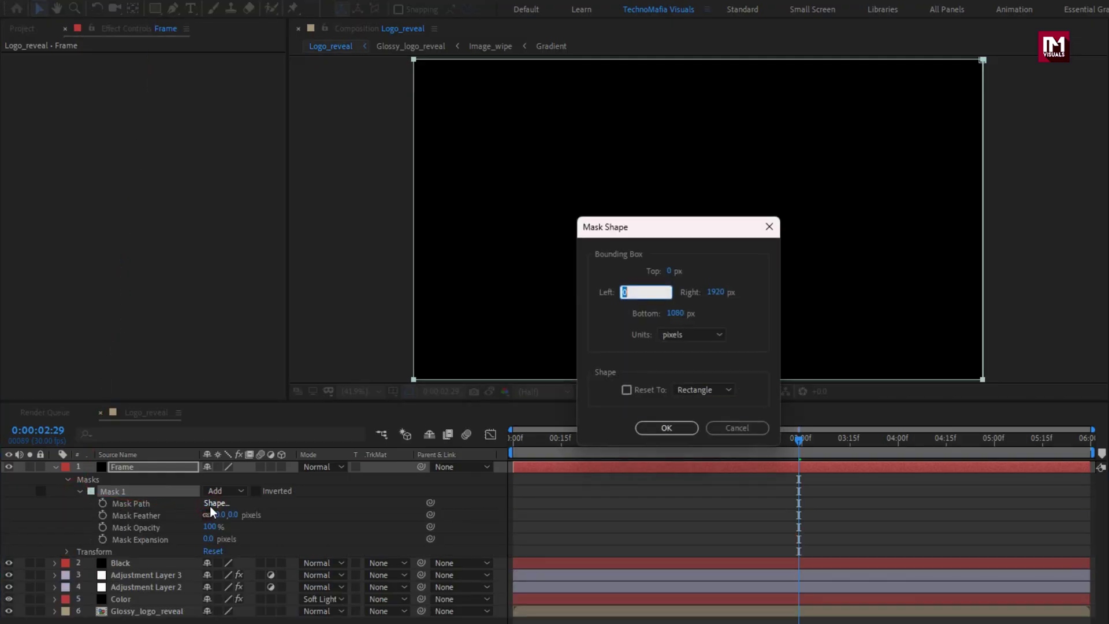
left_click(681, 336)
left_click(696, 396)
left_click(670, 272)
type("10")
left_click(672, 313)
type("90")
left_click(666, 427)
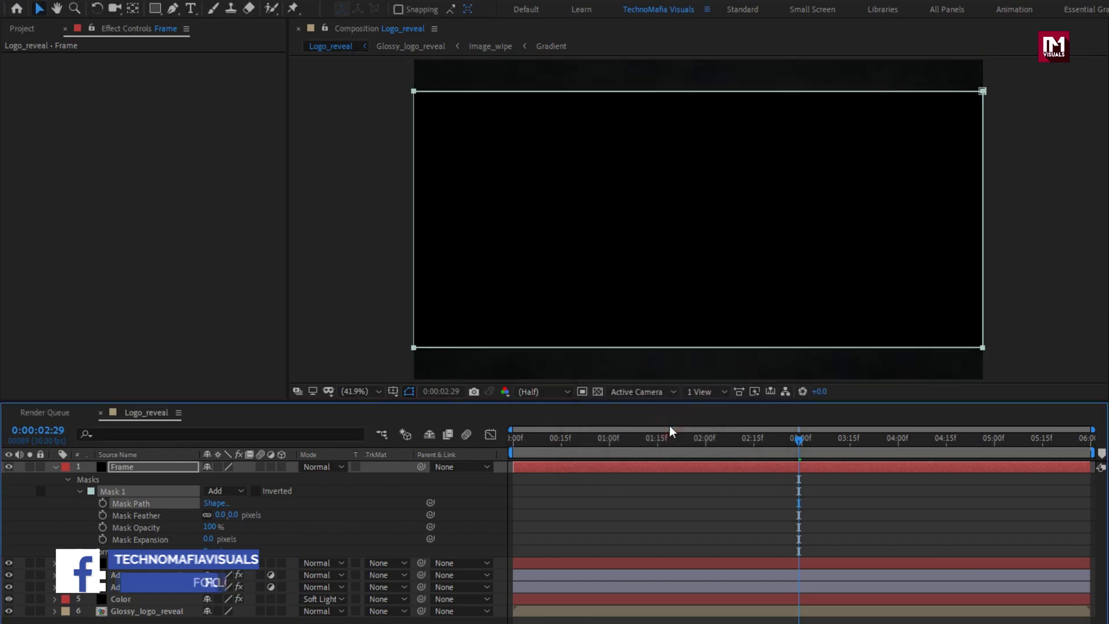
left_click(255, 491)
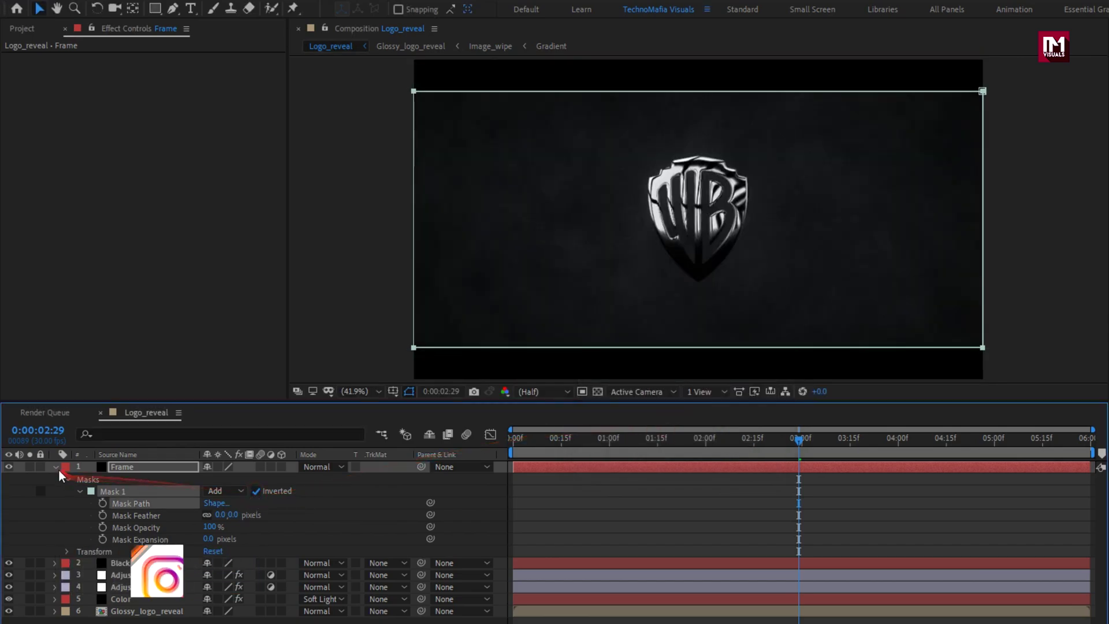
Collapse the Frame layer and play the Logo_reveal preview from the first frame.
left_click(56, 466)
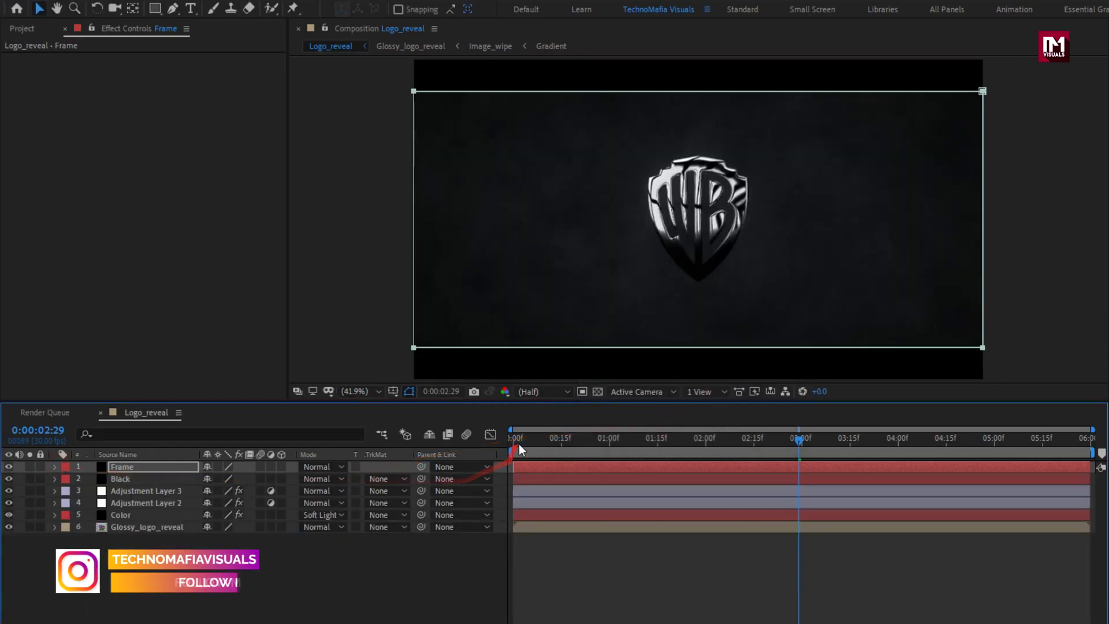
key("Home")
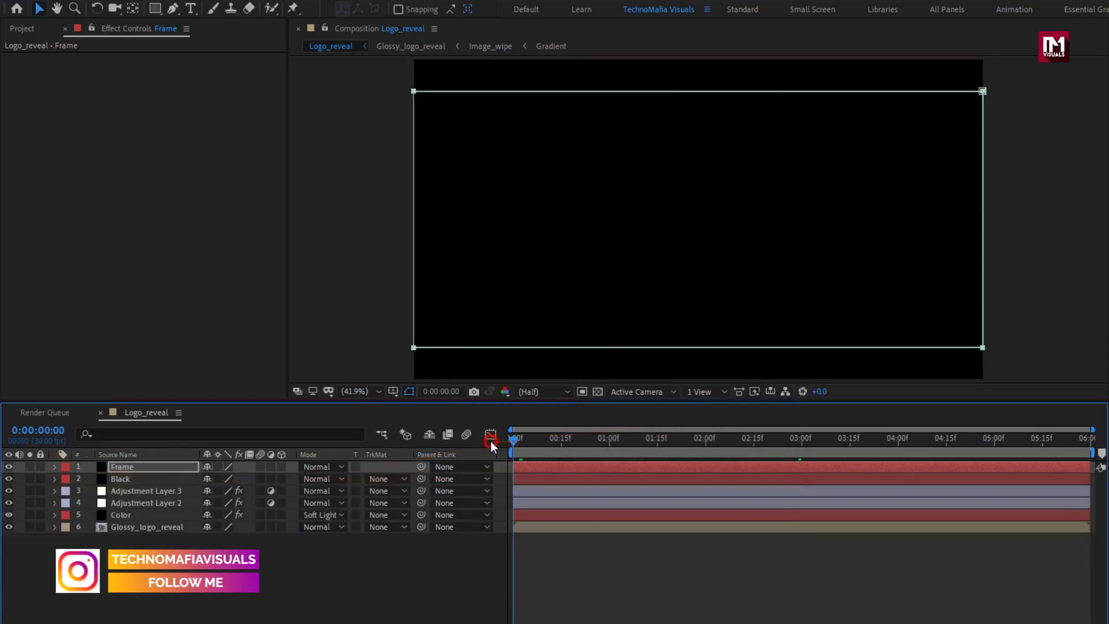
key("space")
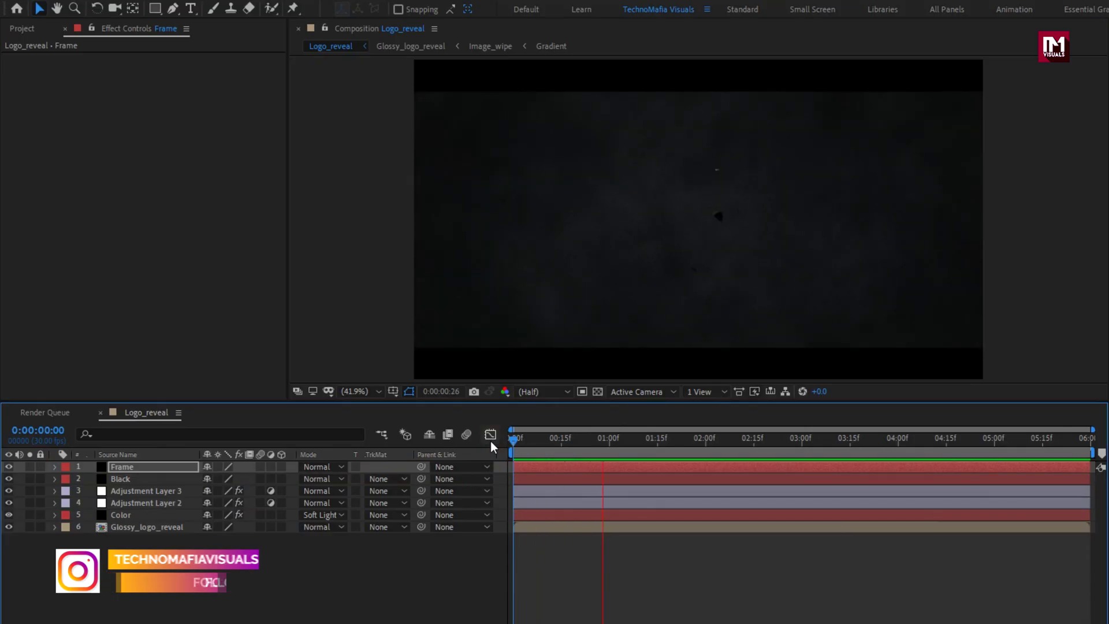